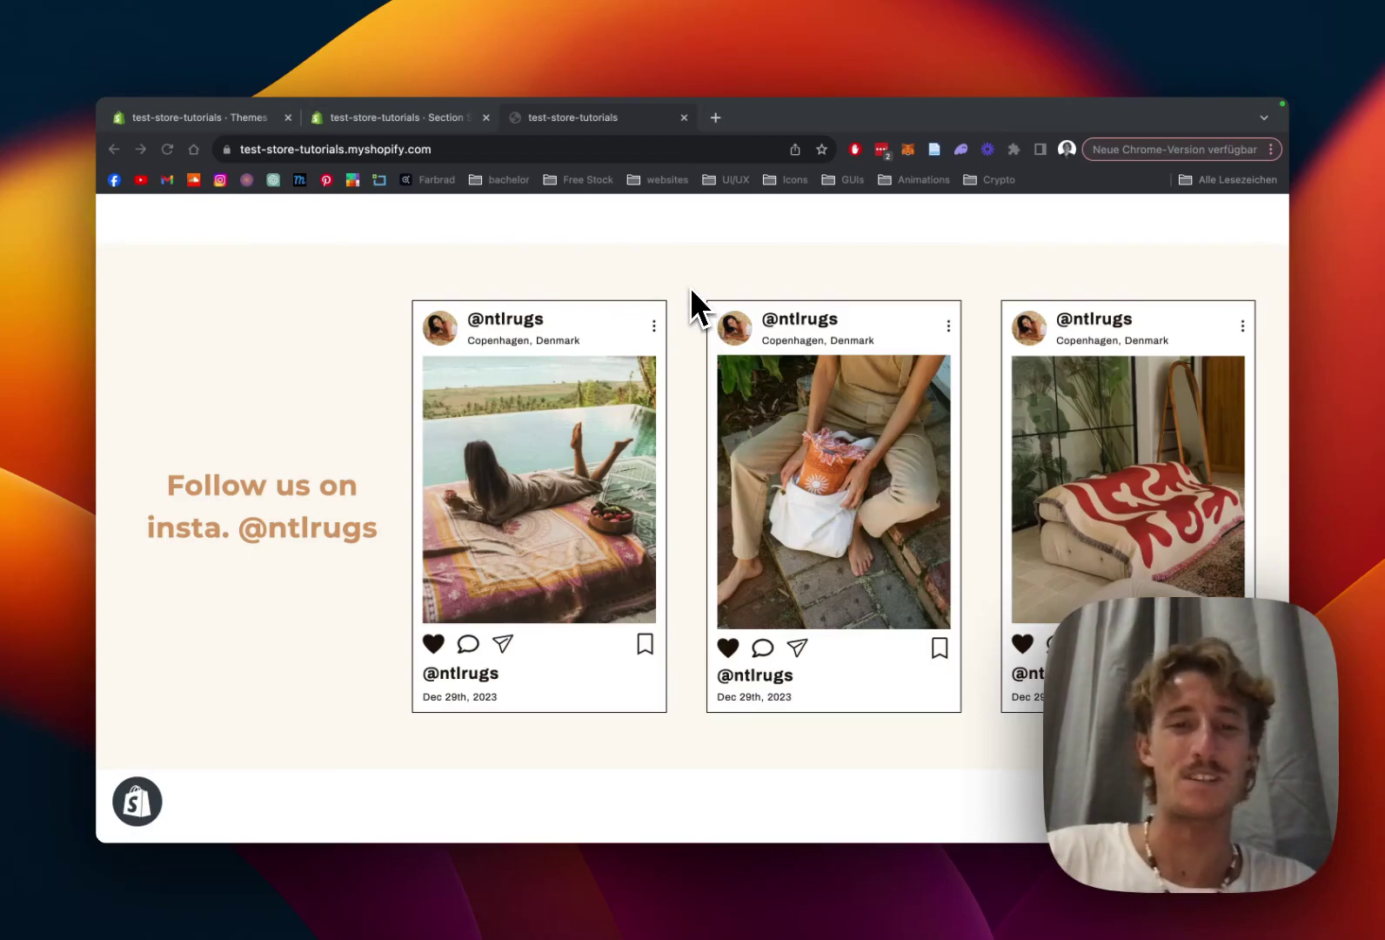
# Step: Go to the store's Themes page and launch the Section Store app
pyautogui.scroll(-1, 691, 287)
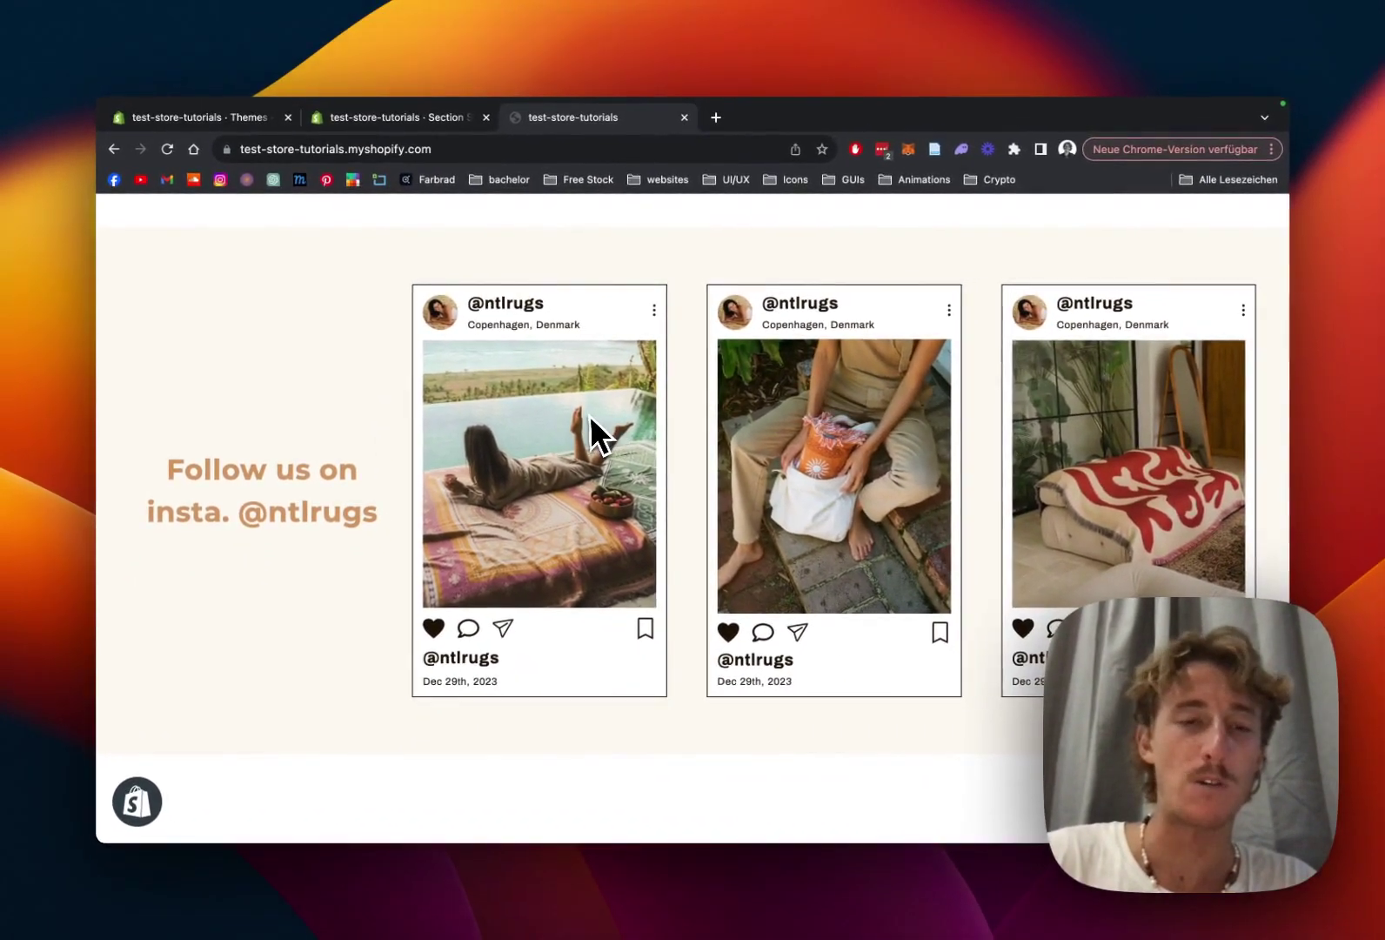
pyautogui.scroll(-1, 331, 357)
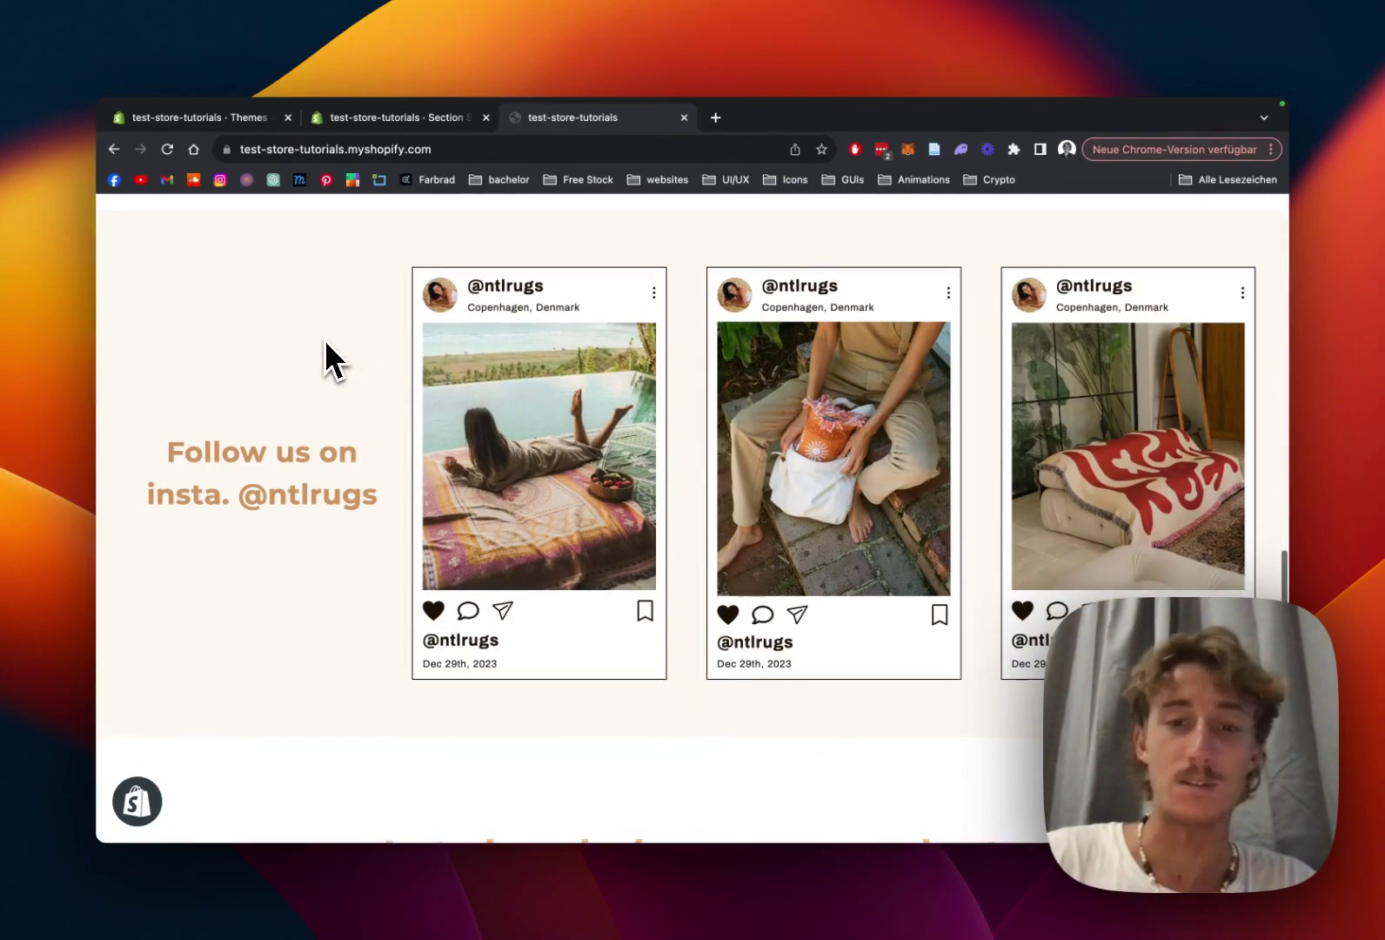
pyautogui.scroll(2, 331, 357)
pyautogui.scroll(1, 331, 357)
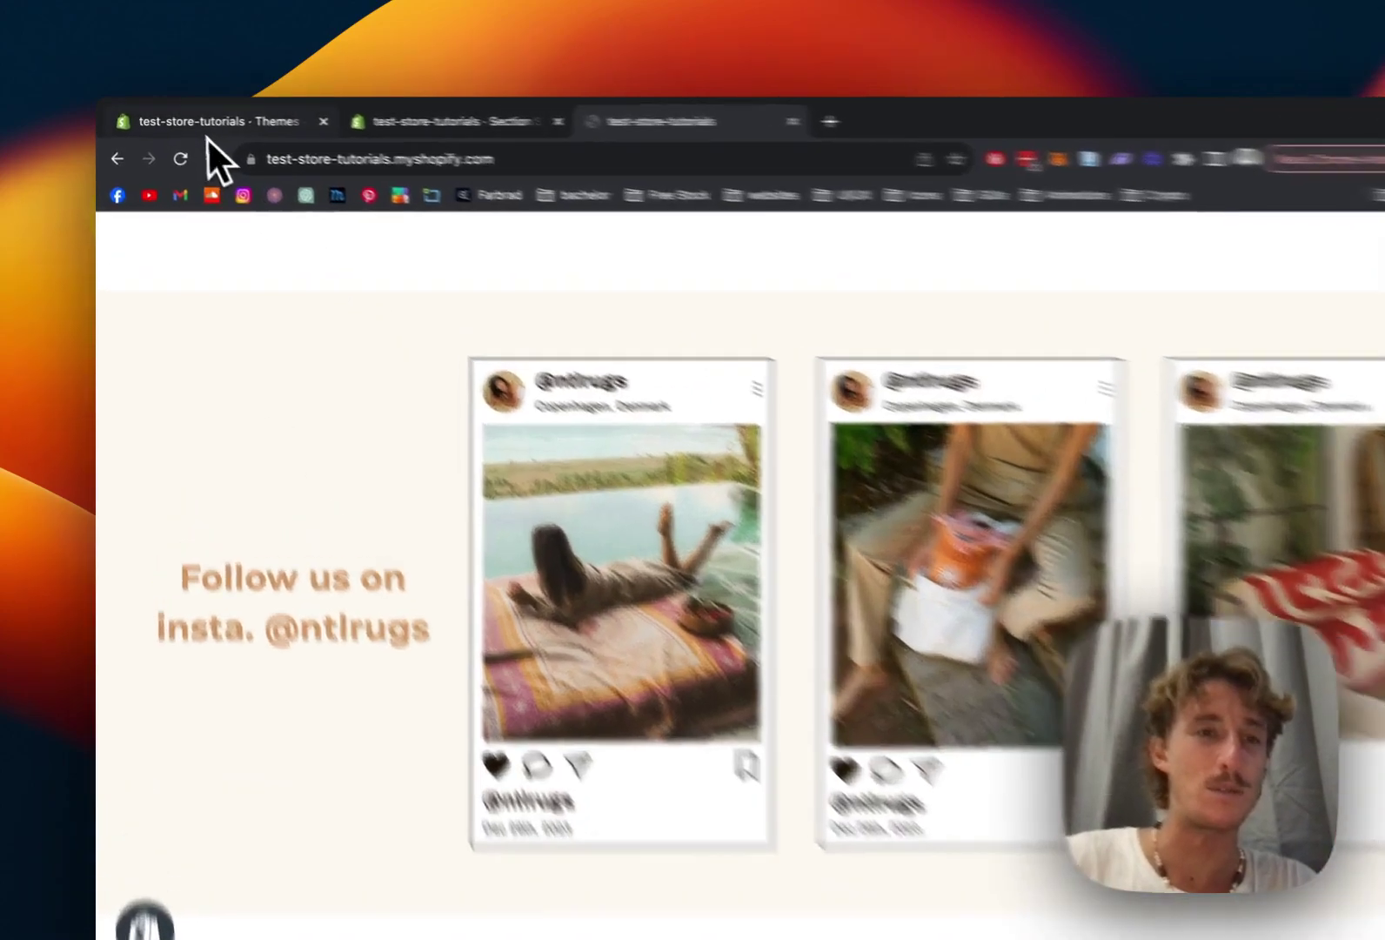
pyautogui.click(244, 118)
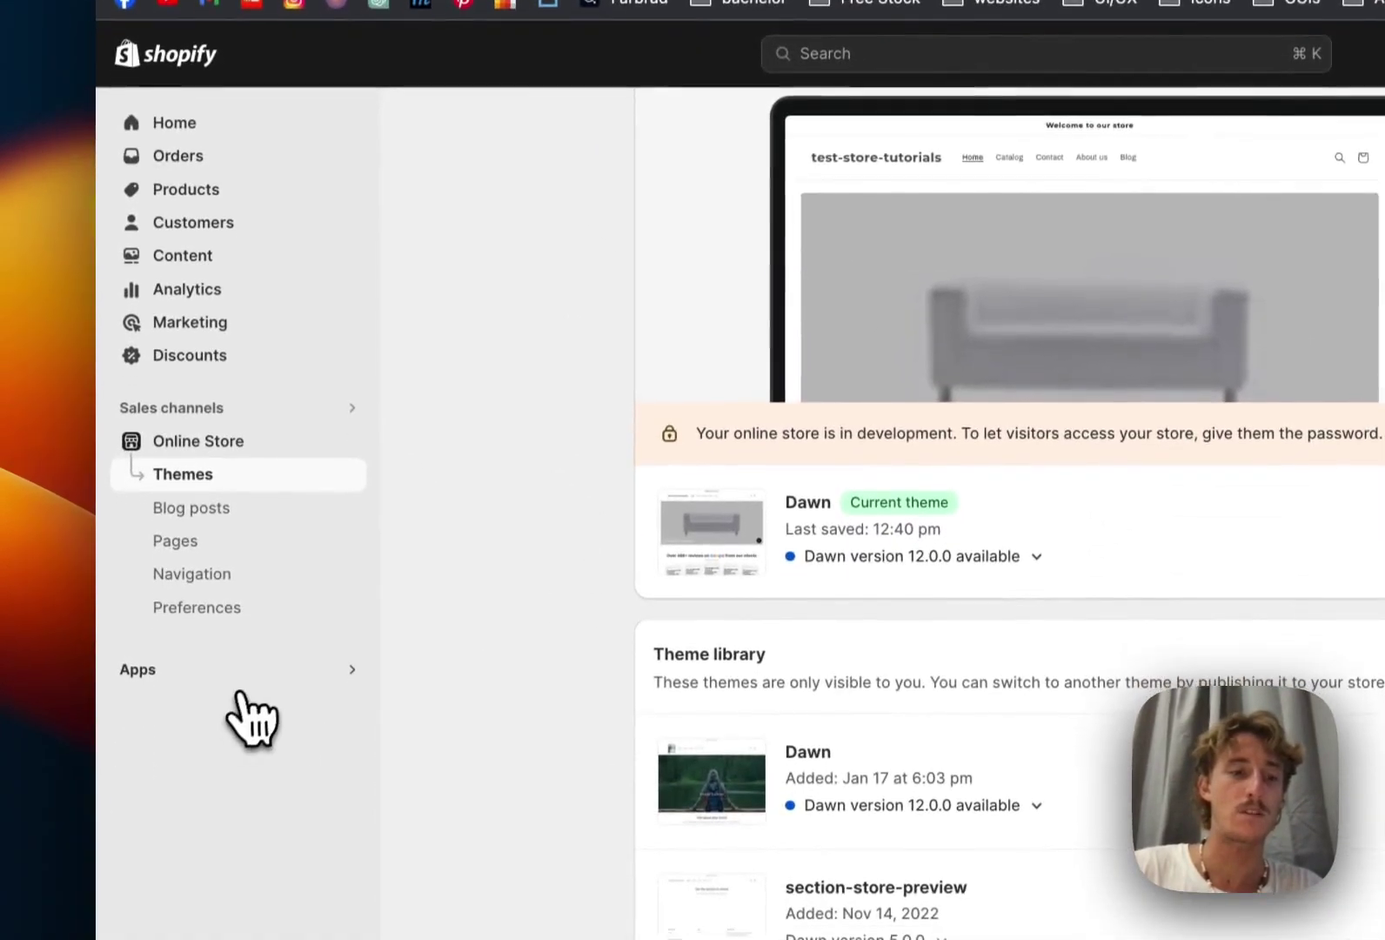
pyautogui.click(257, 731)
pyautogui.click(736, 233)
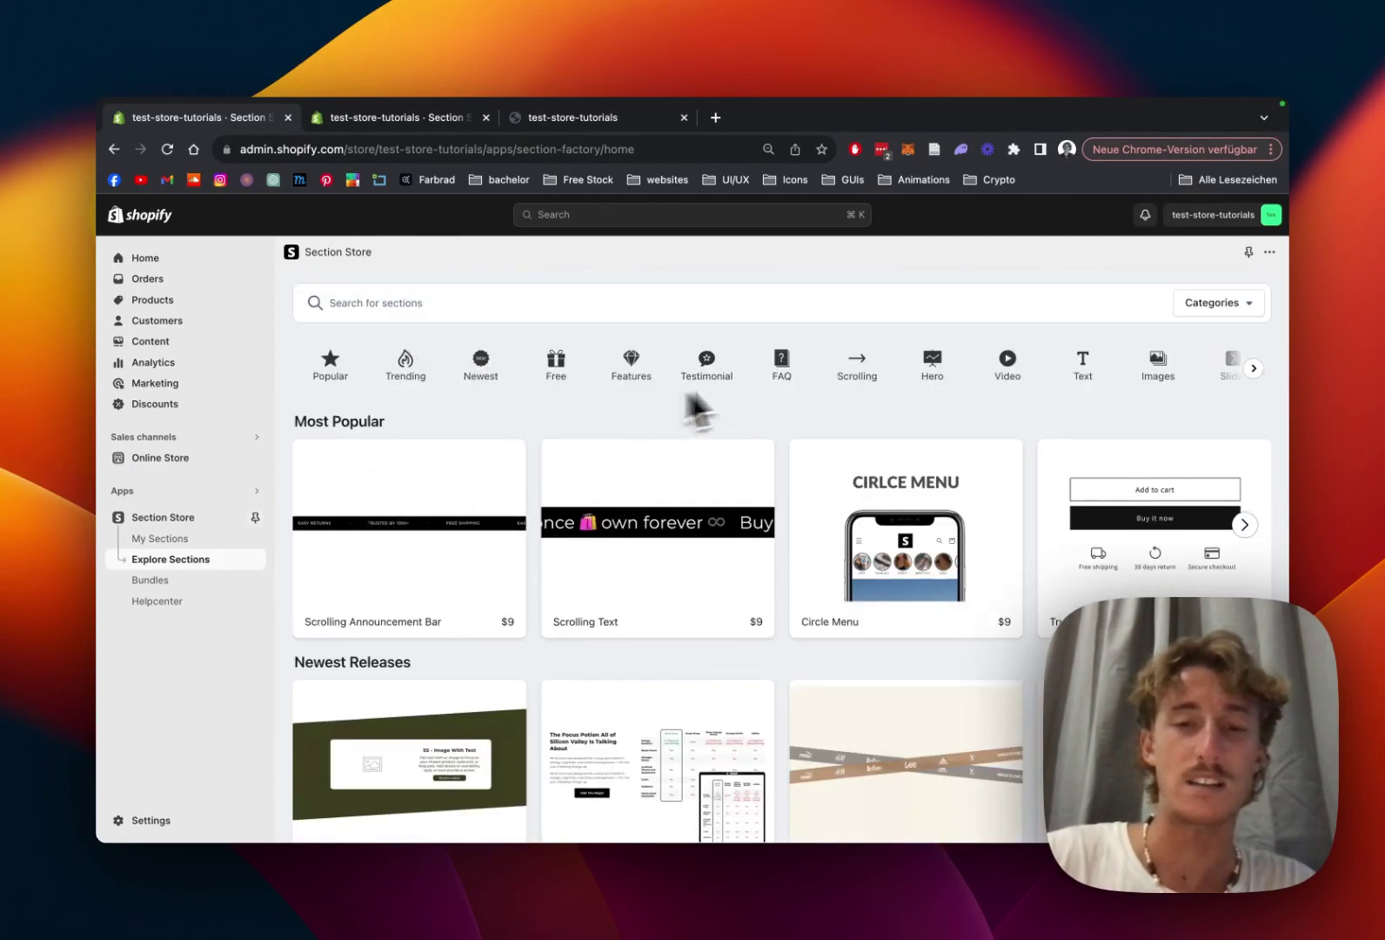
# Step: Filter the Section Store to Free sections and scroll down to the Instafeed #3 card
pyautogui.scroll(-1, 767, 417)
pyautogui.scroll(1, 766, 417)
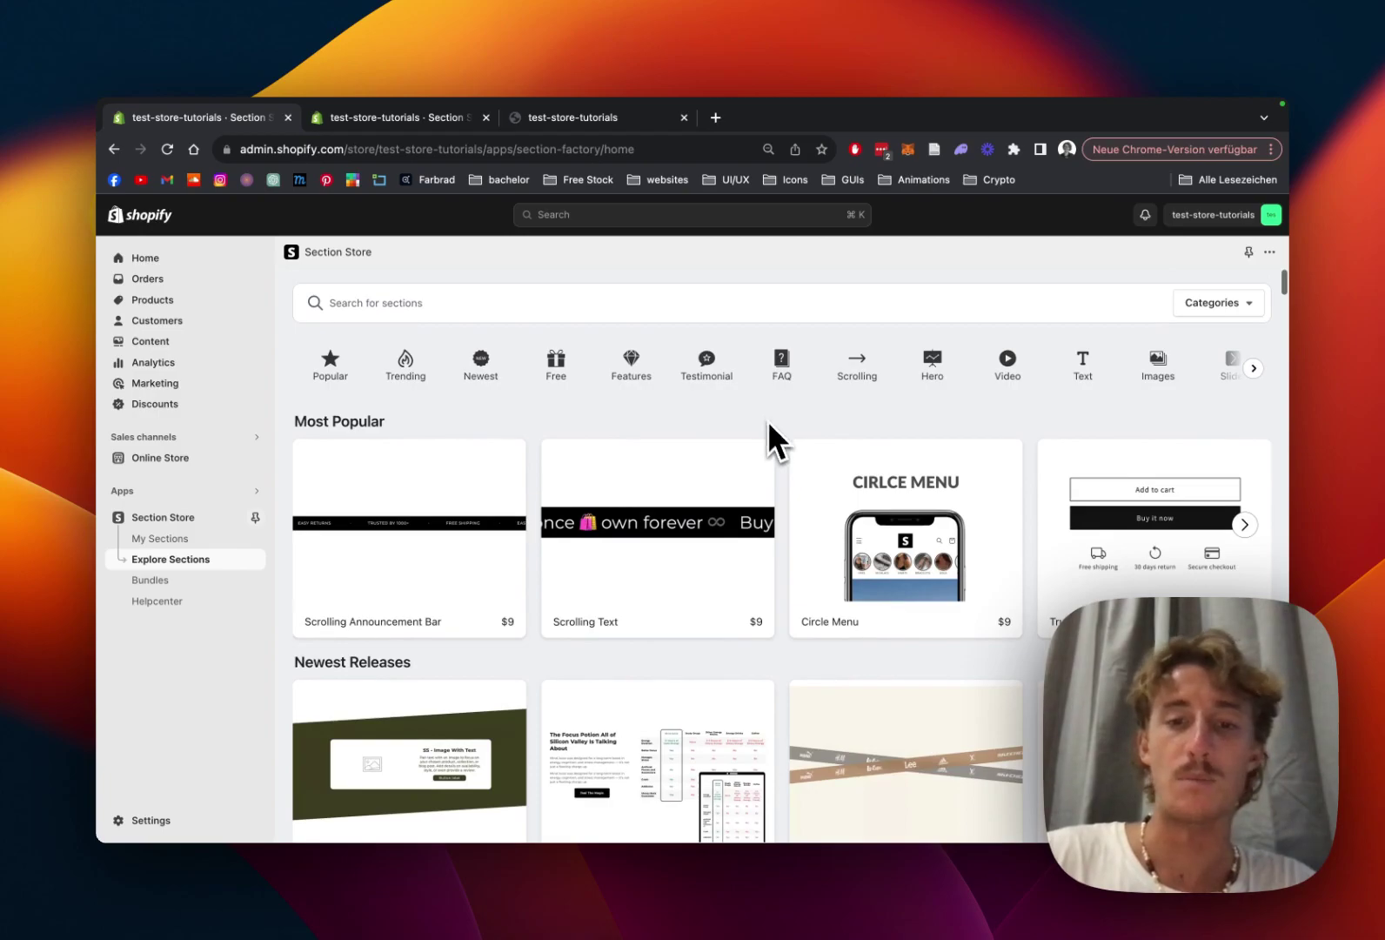
pyautogui.scroll(-1, 787, 445)
pyautogui.scroll(1, 788, 463)
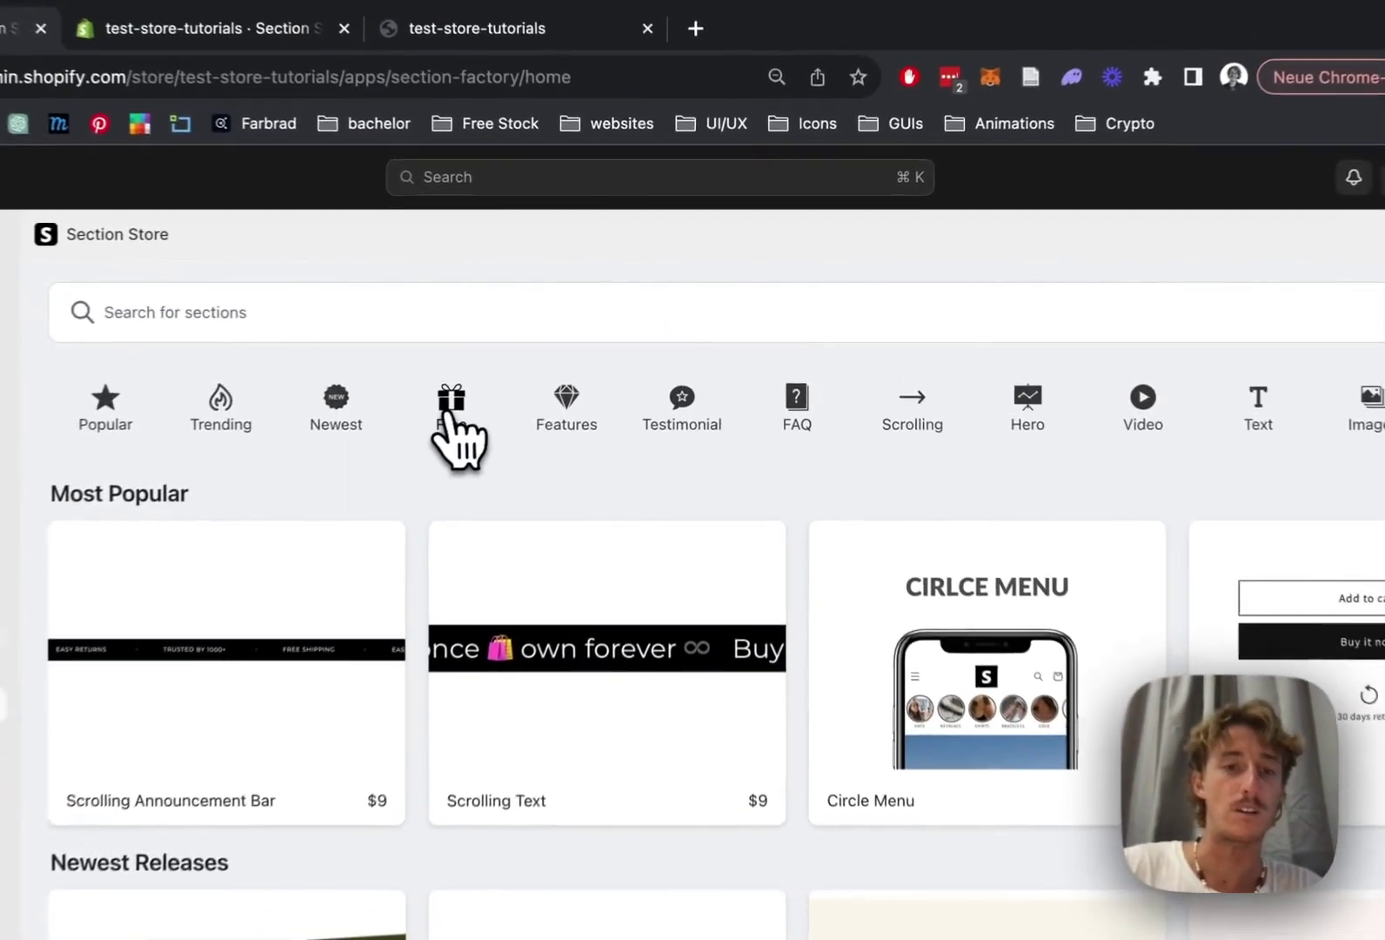
pyautogui.click(554, 364)
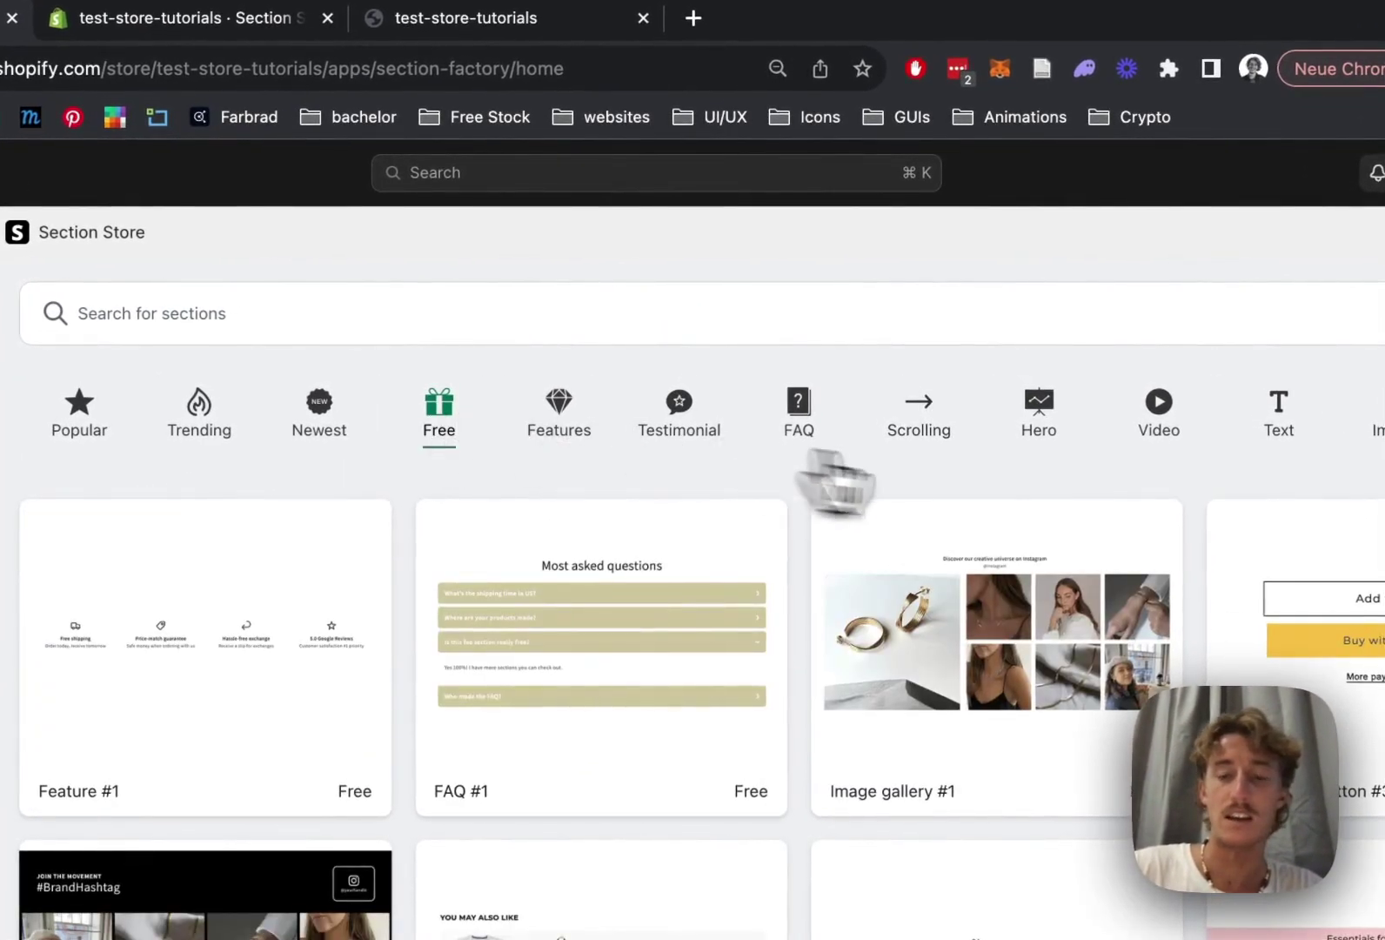
pyautogui.scroll(-5, 836, 482)
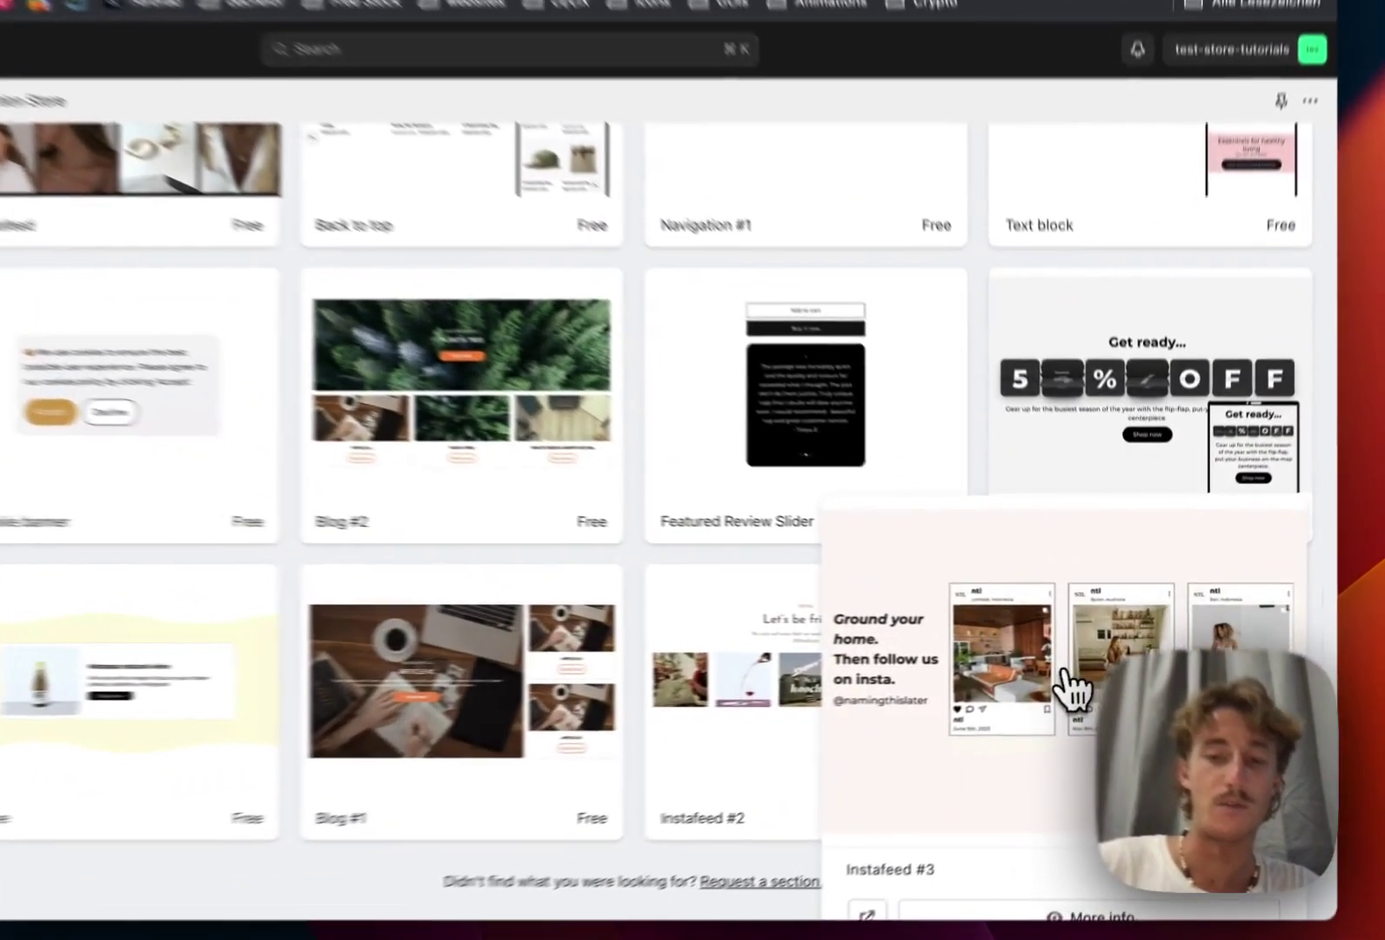
# Step: View the Instafeed #3 details page, then close it
pyautogui.click(1135, 666)
pyautogui.scroll(-1, 727, 496)
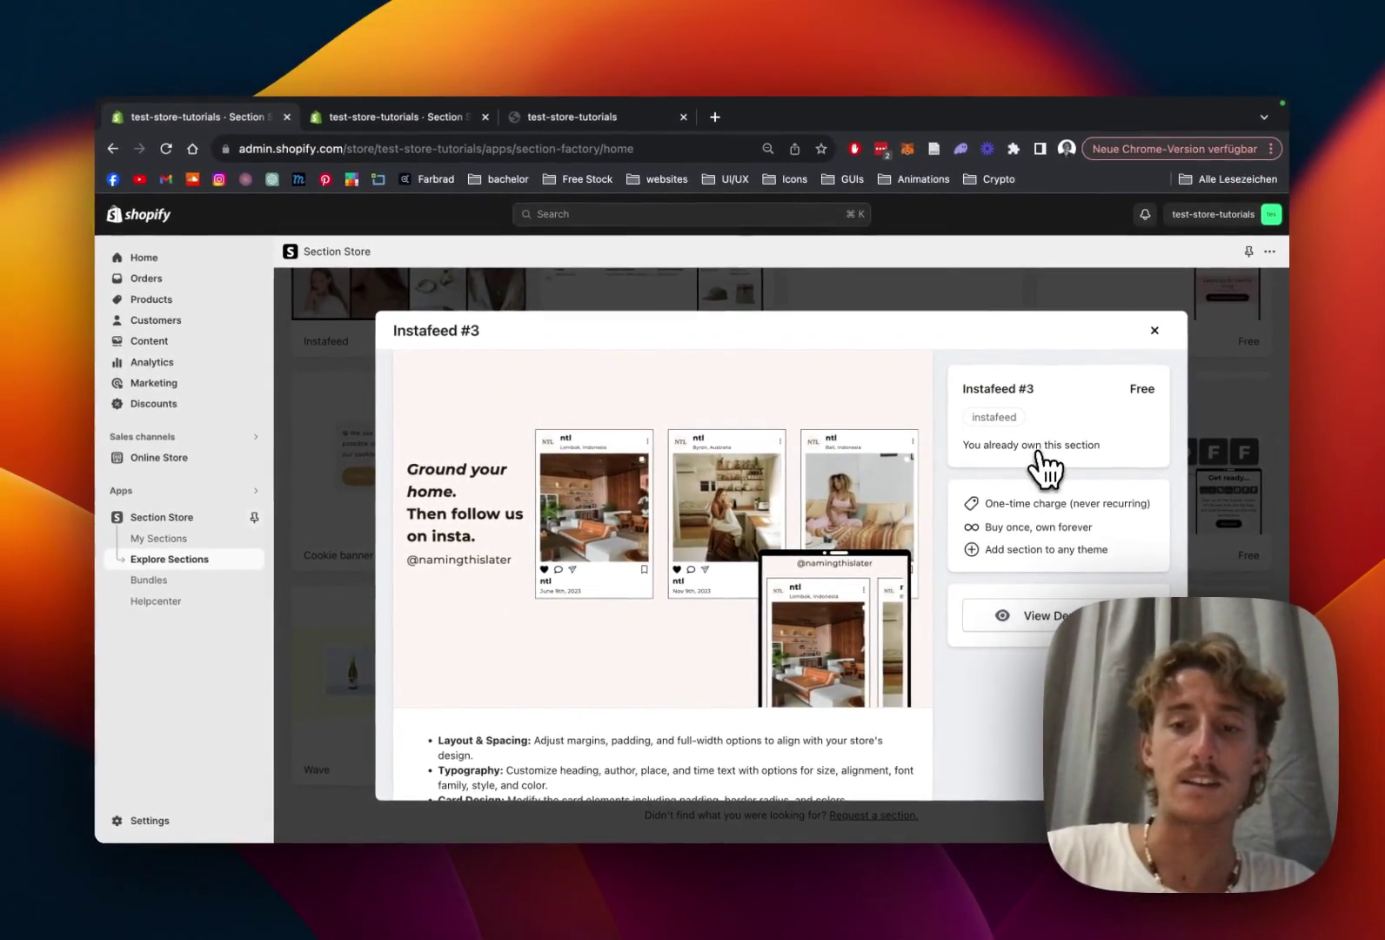
pyautogui.scroll(-1, 705, 557)
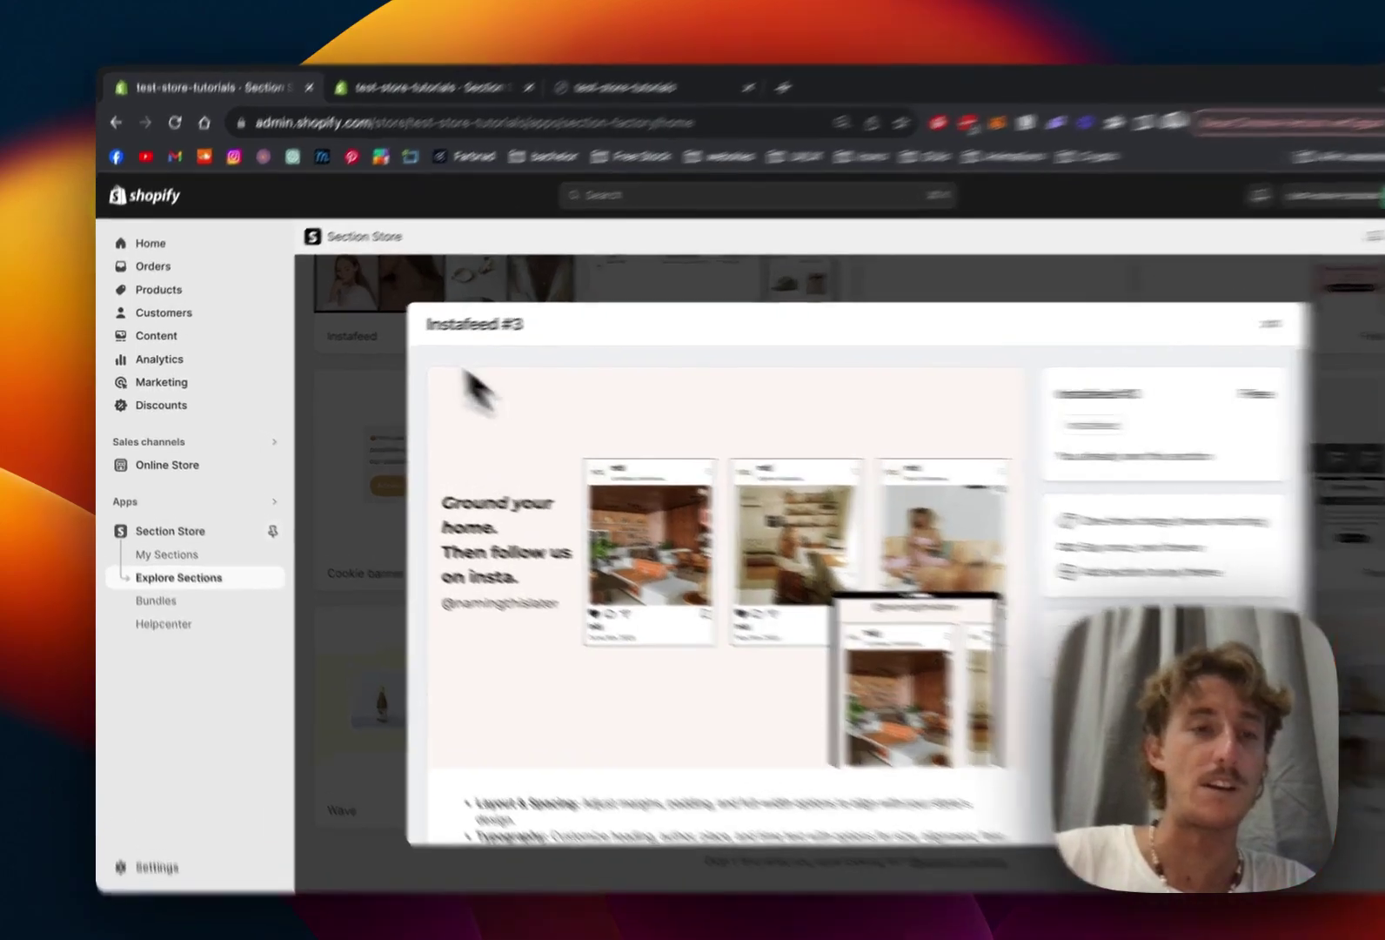
pyautogui.click(347, 336)
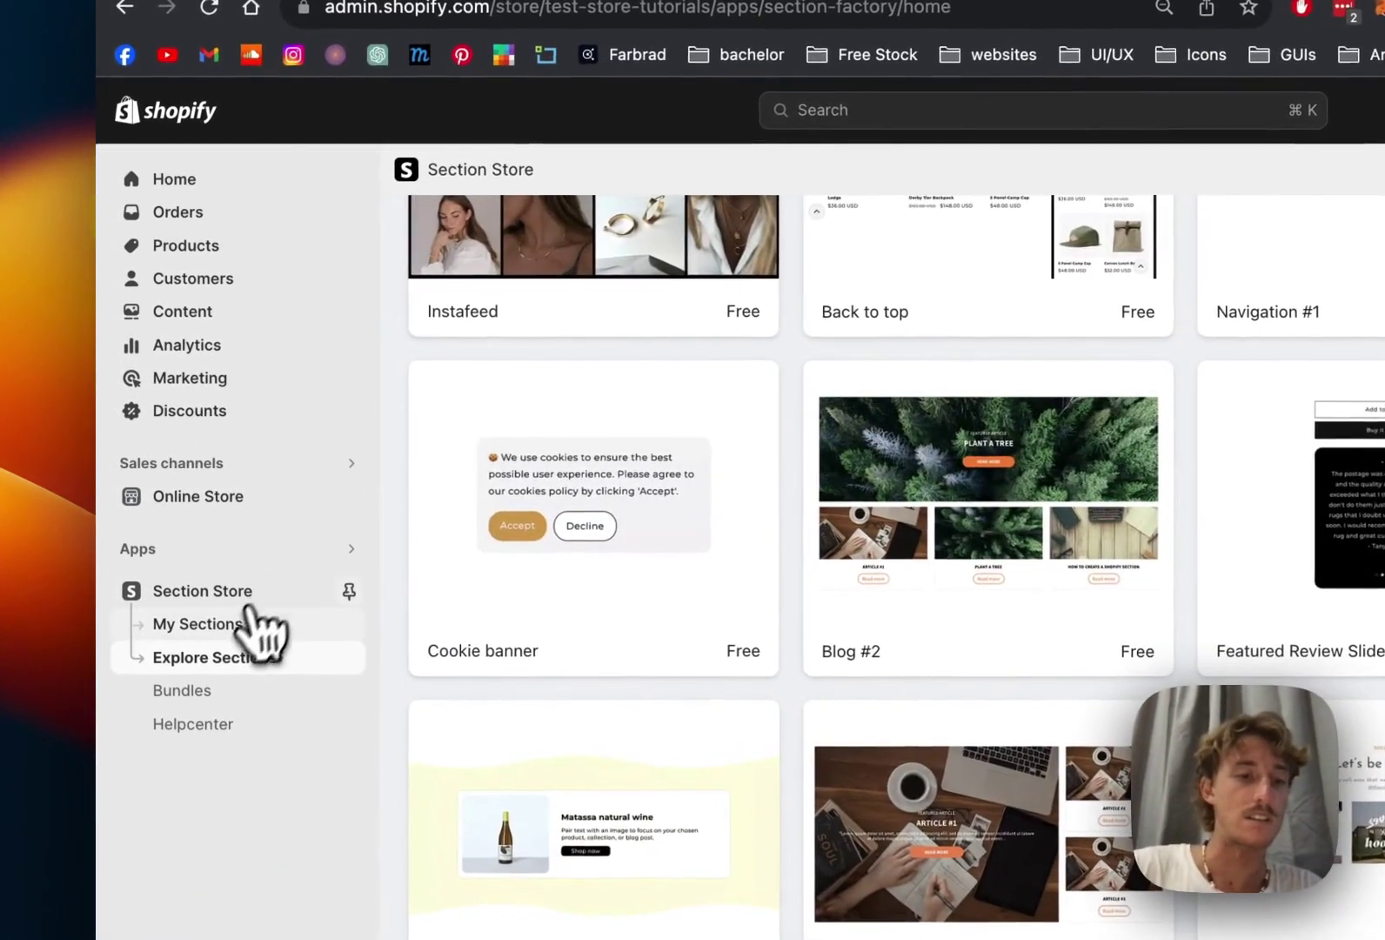
# Step: Go to My sections and expand the Add to theme and Customize in menus
pyautogui.click(228, 617)
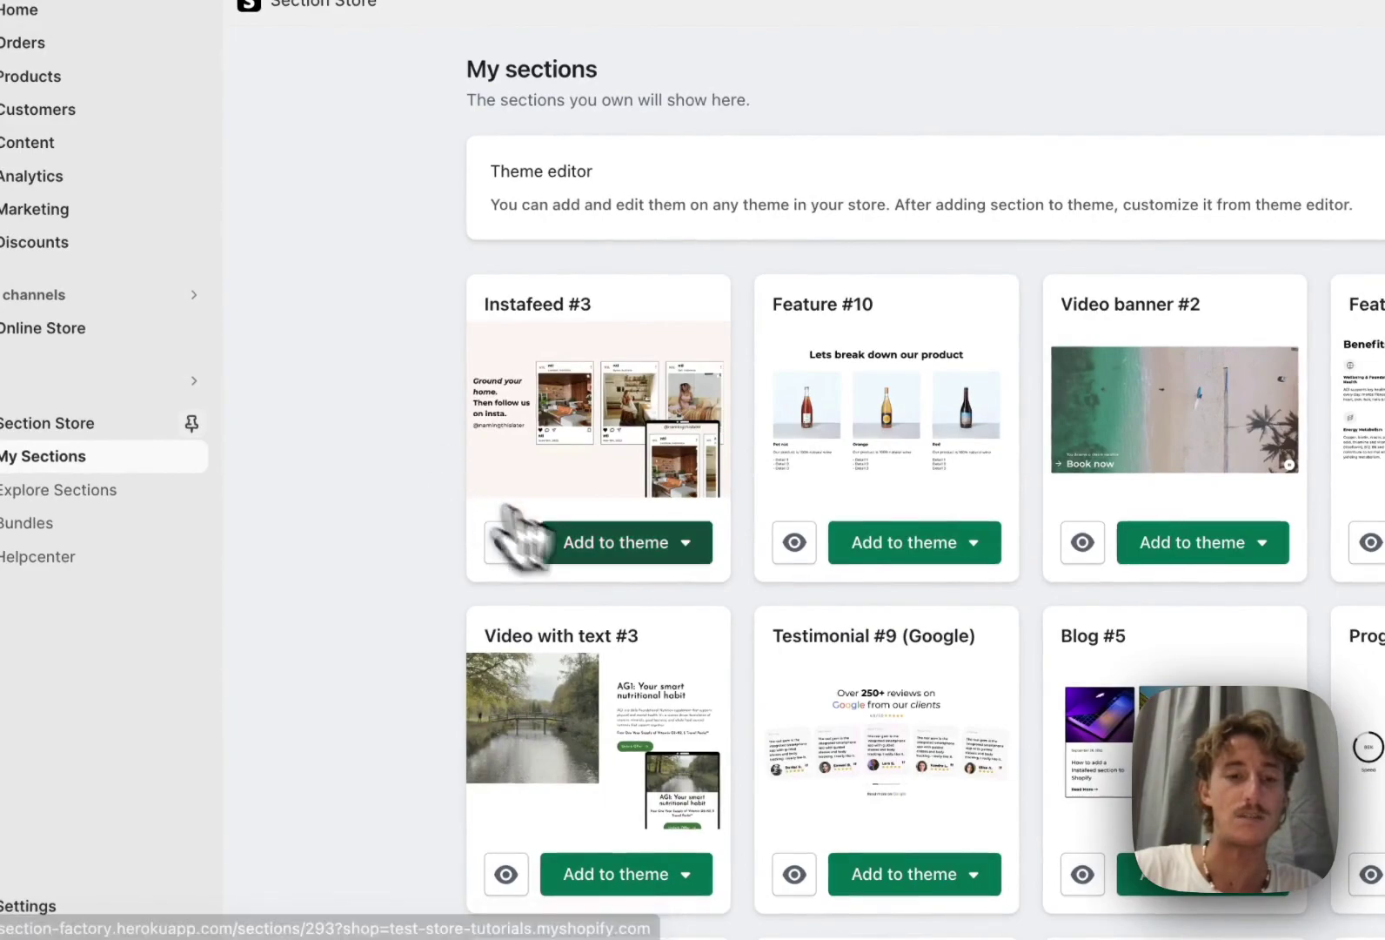
pyautogui.click(651, 543)
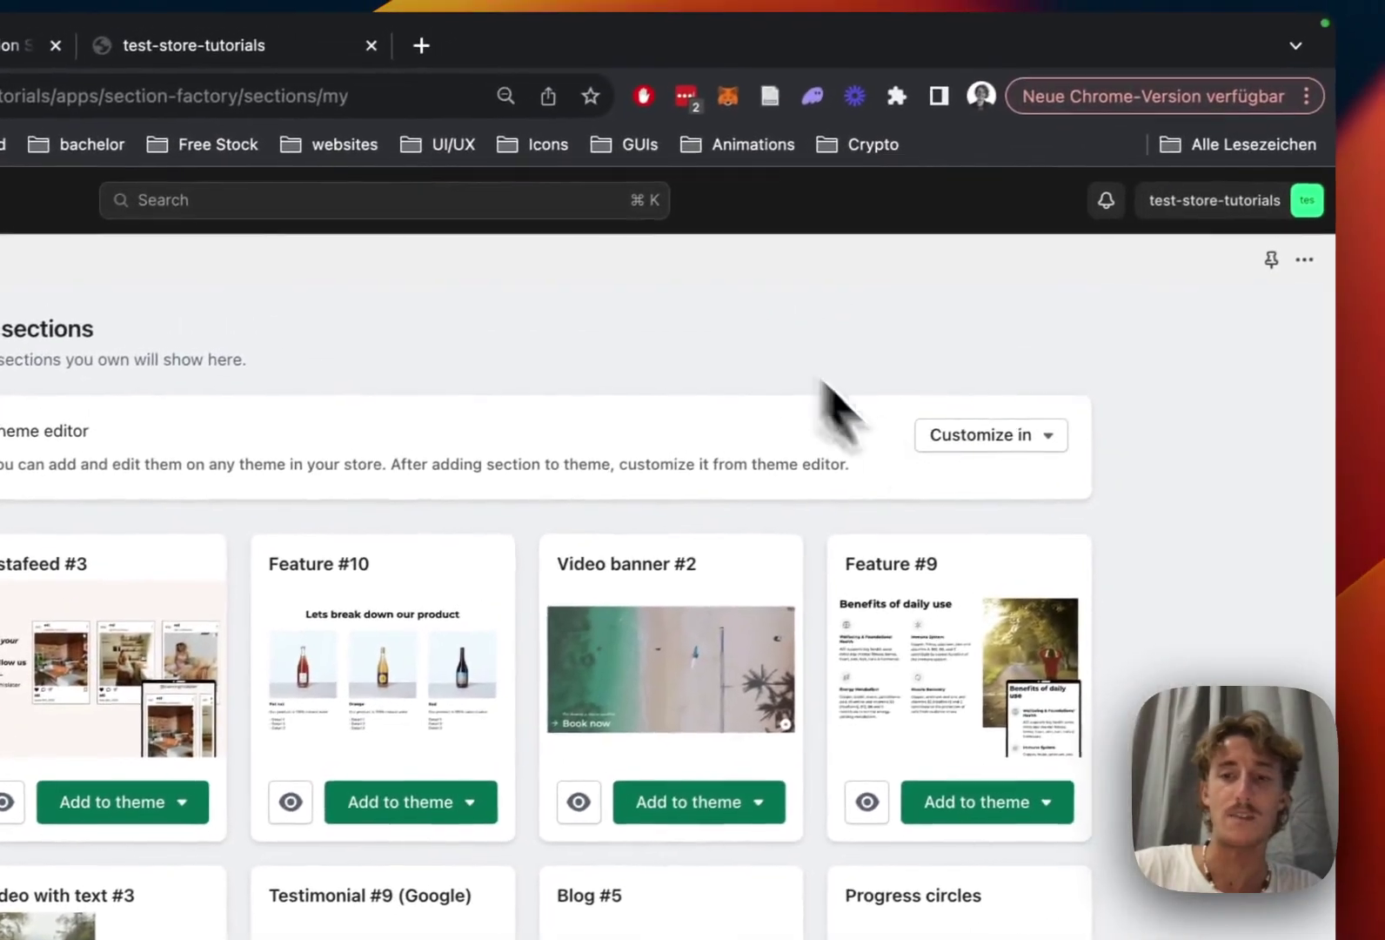
pyautogui.click(1001, 446)
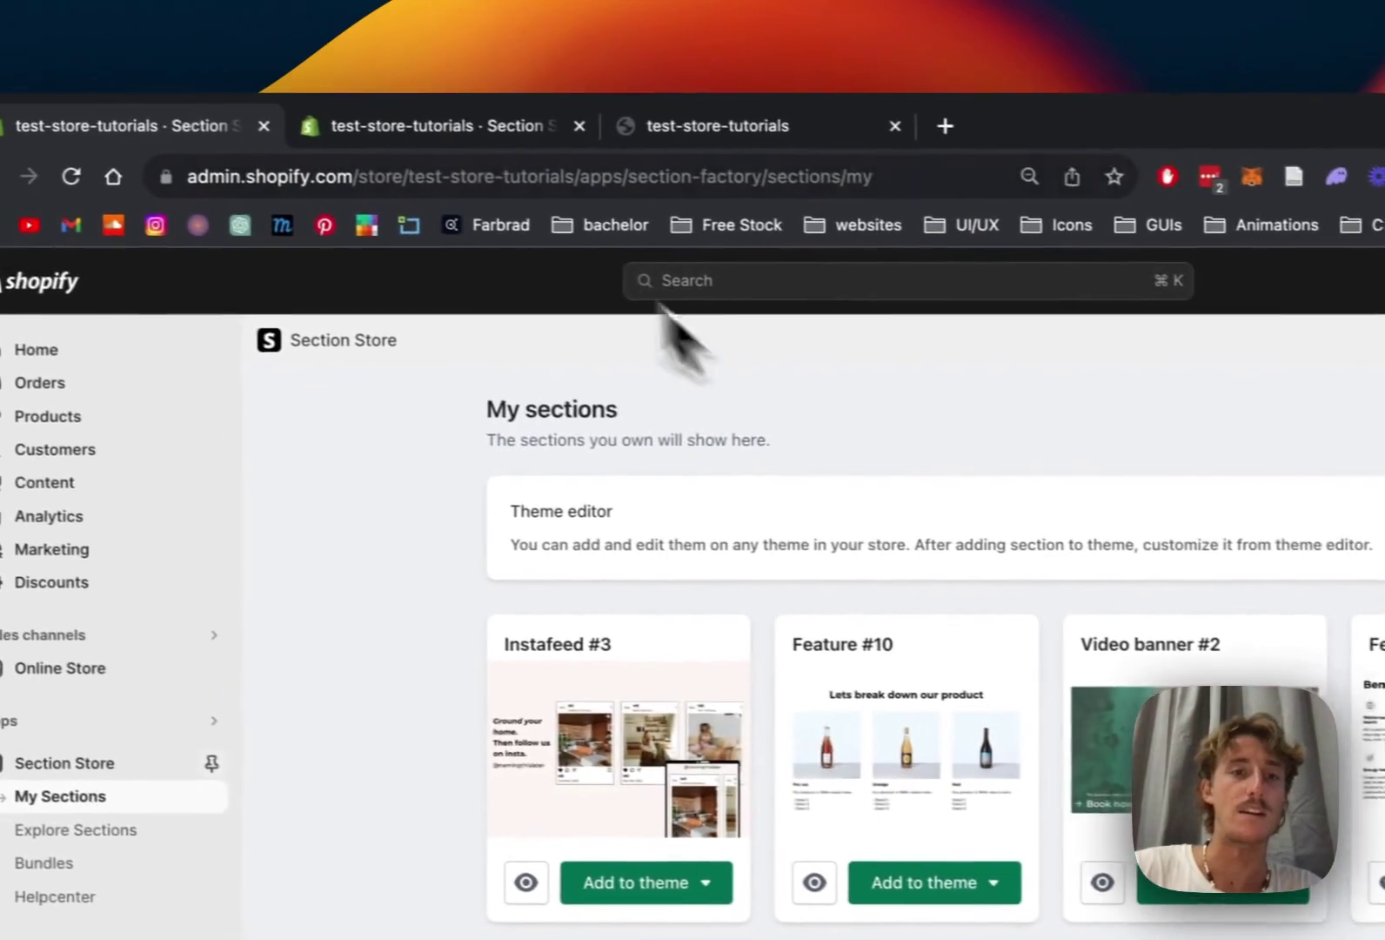
# Step: Open the live Dawn theme in the theme editor from the owned-sections tab
pyautogui.click(515, 140)
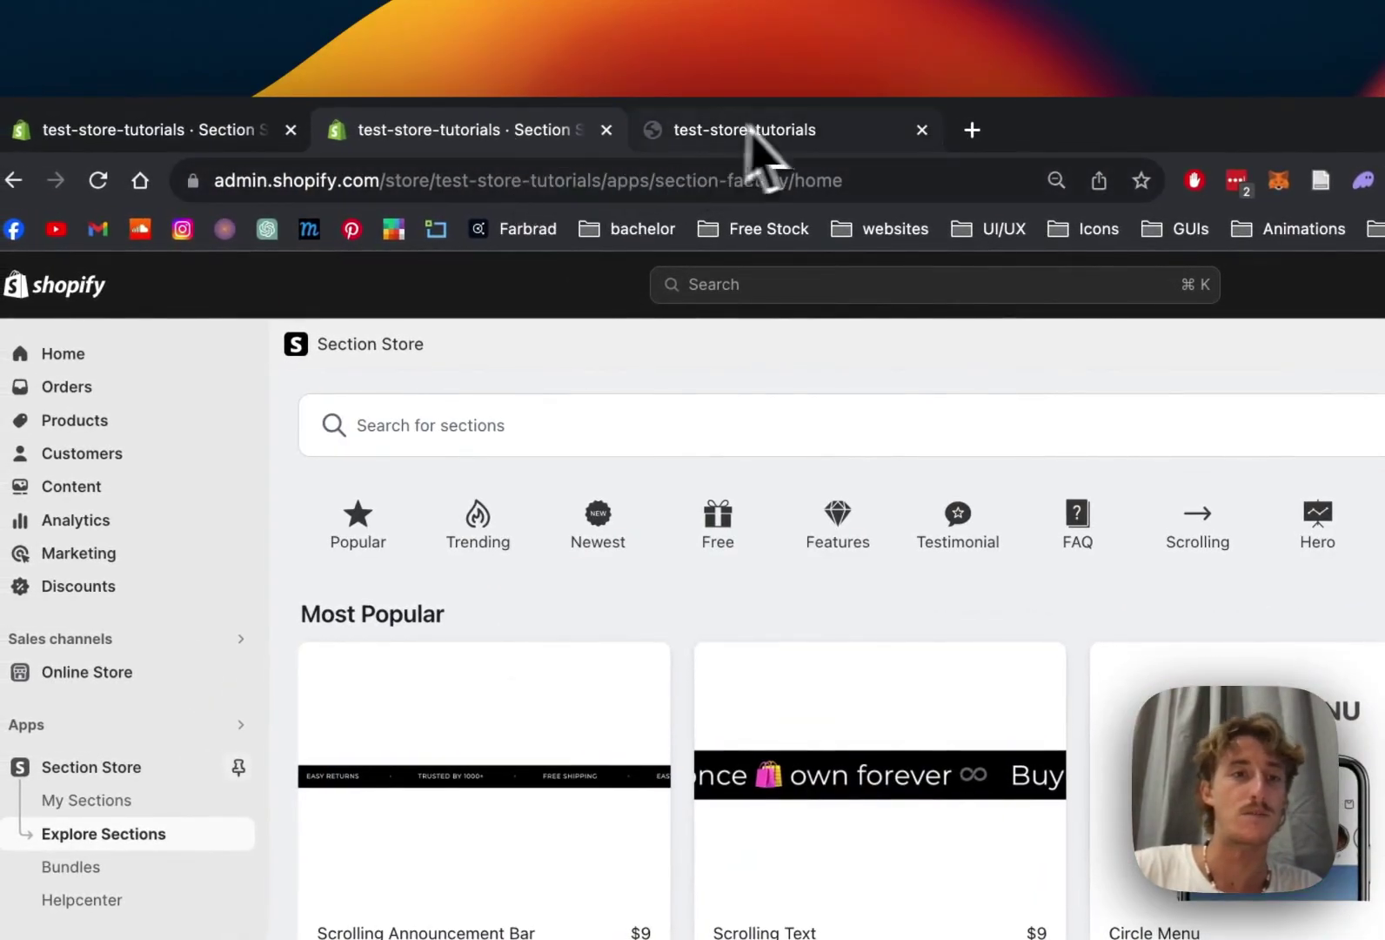
pyautogui.click(148, 130)
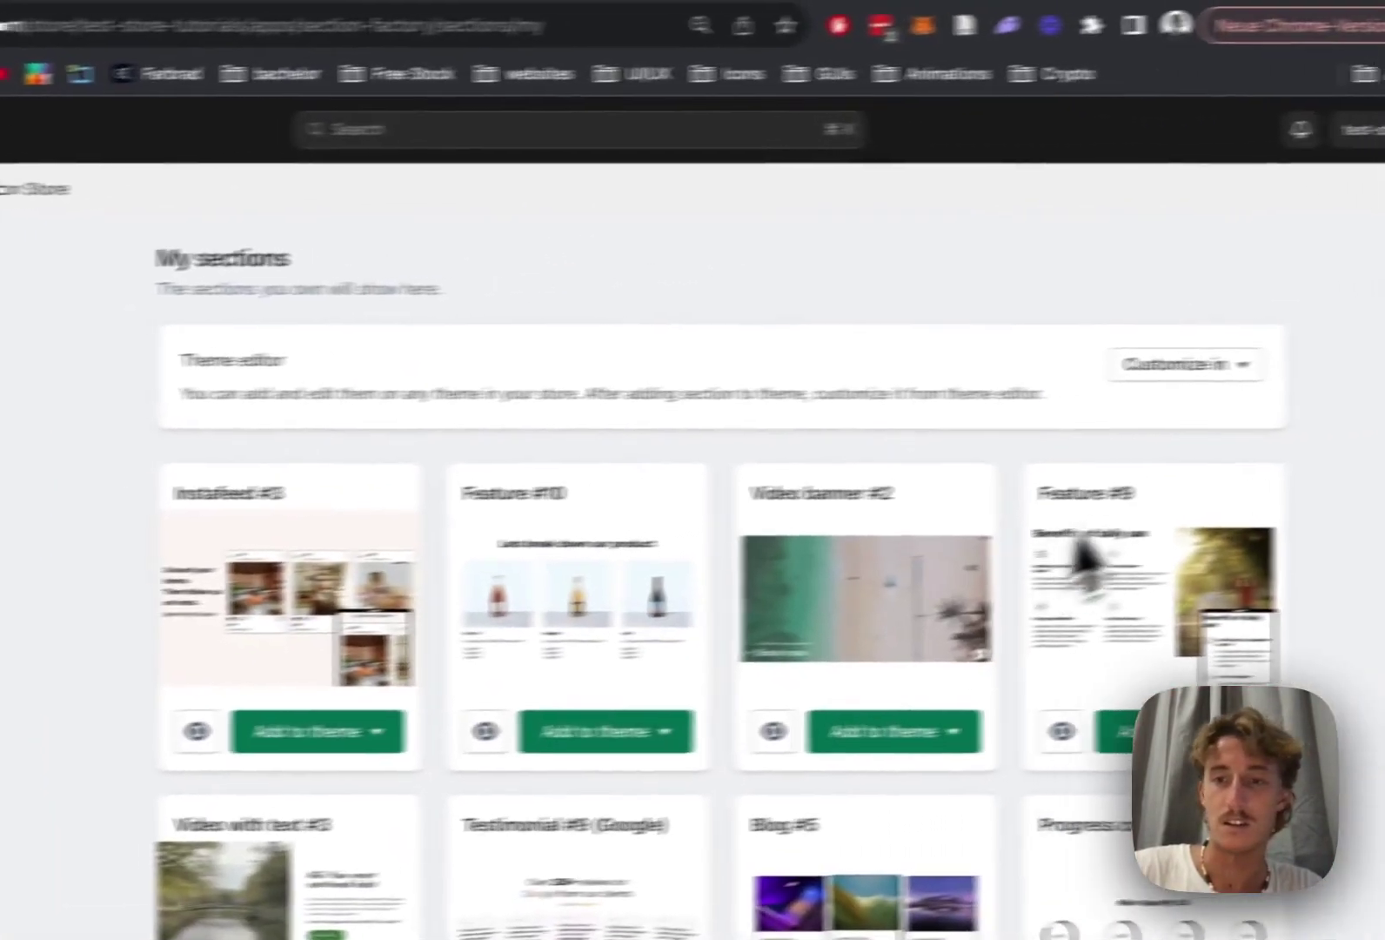
pyautogui.click(1190, 365)
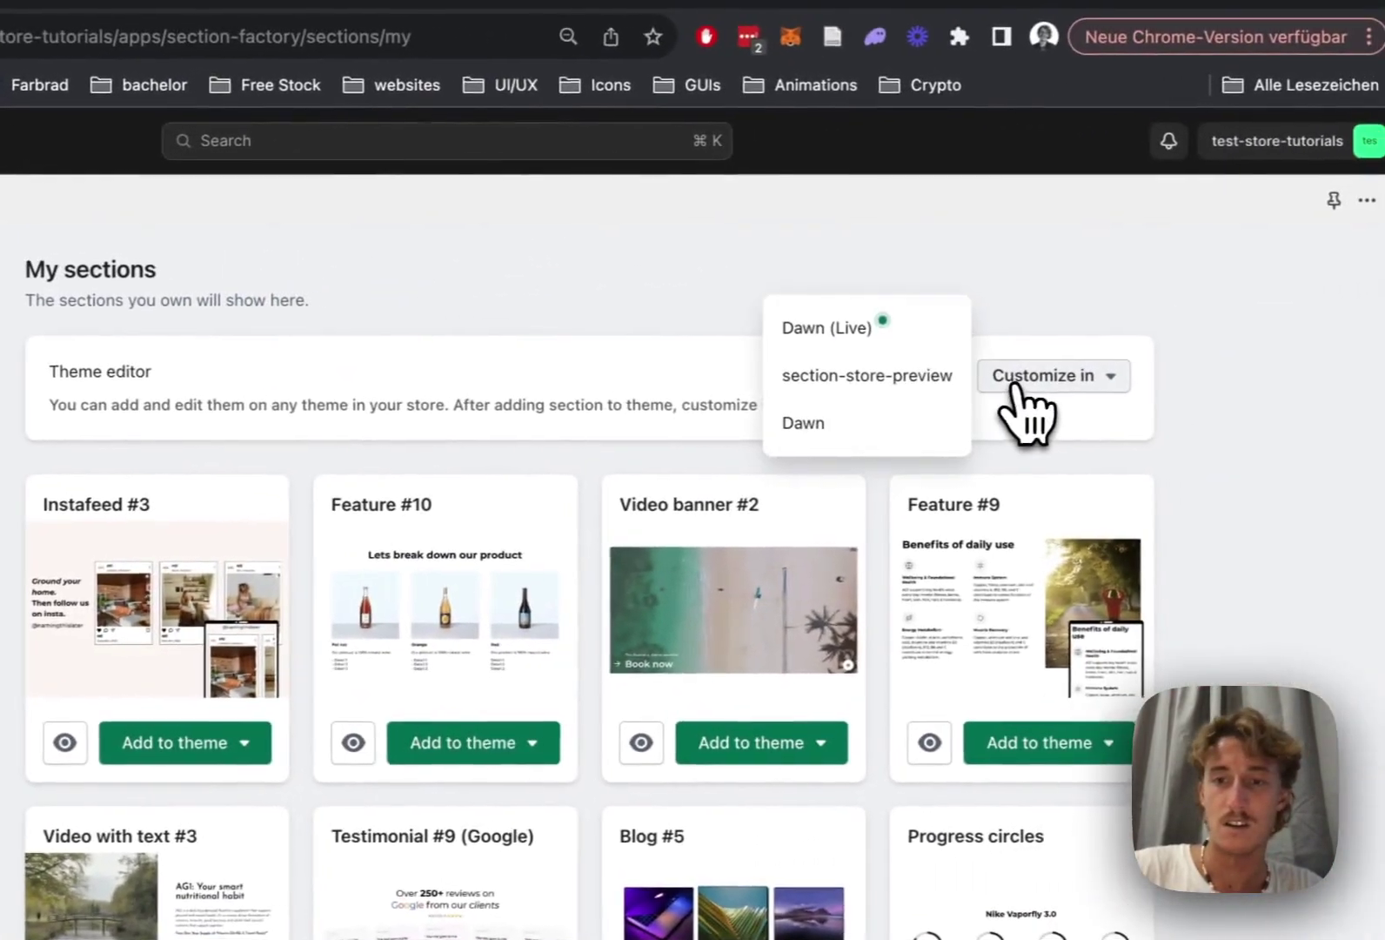
pyautogui.click(892, 374)
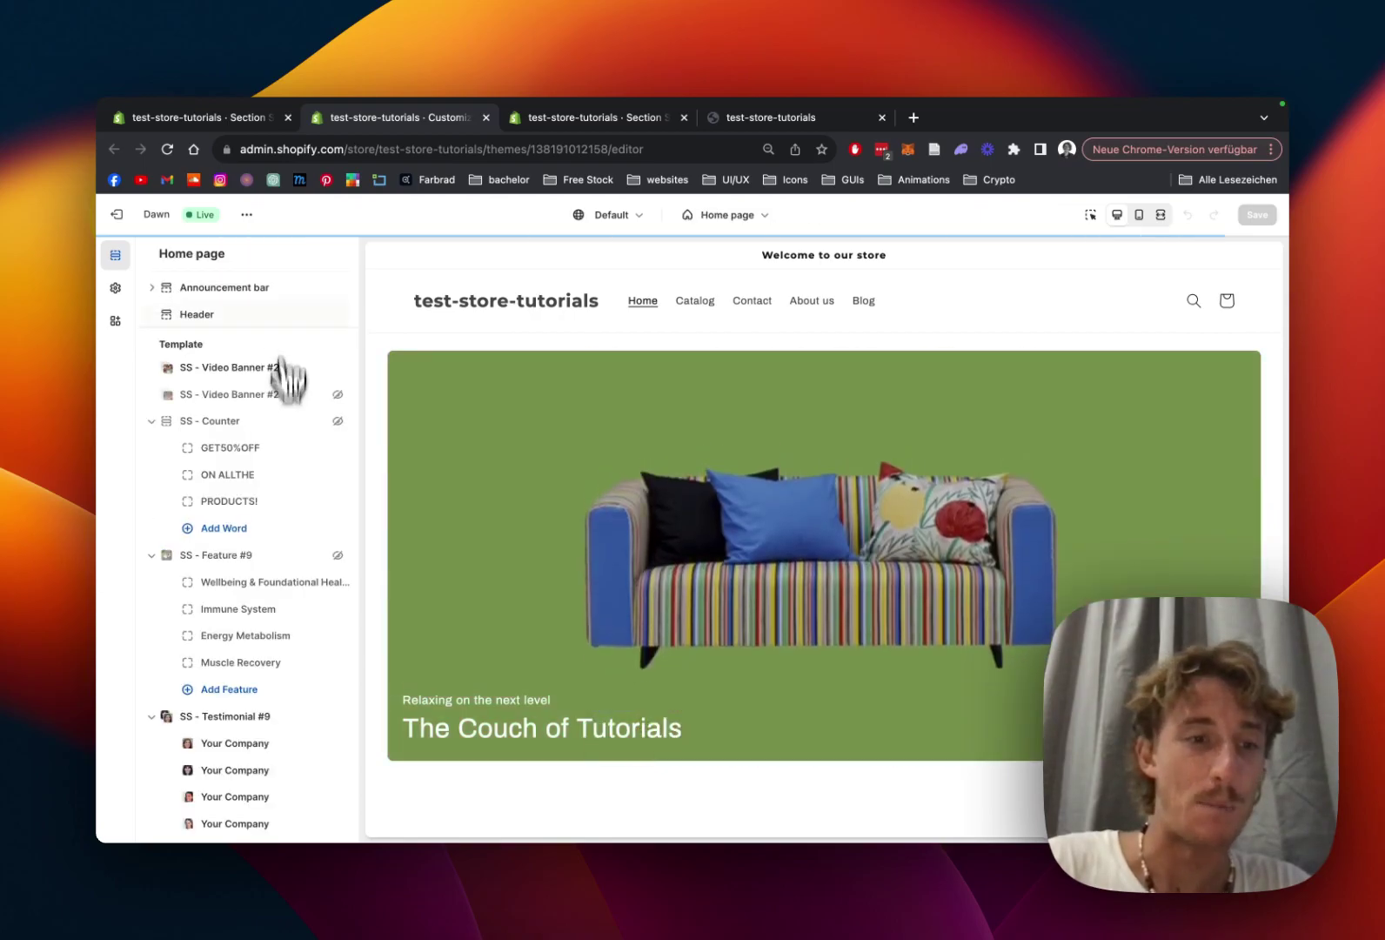
# Step: Inspect the SS - Instafeed #3 section's settings, then return to the Home page section list
pyautogui.scroll(-10, 287, 377)
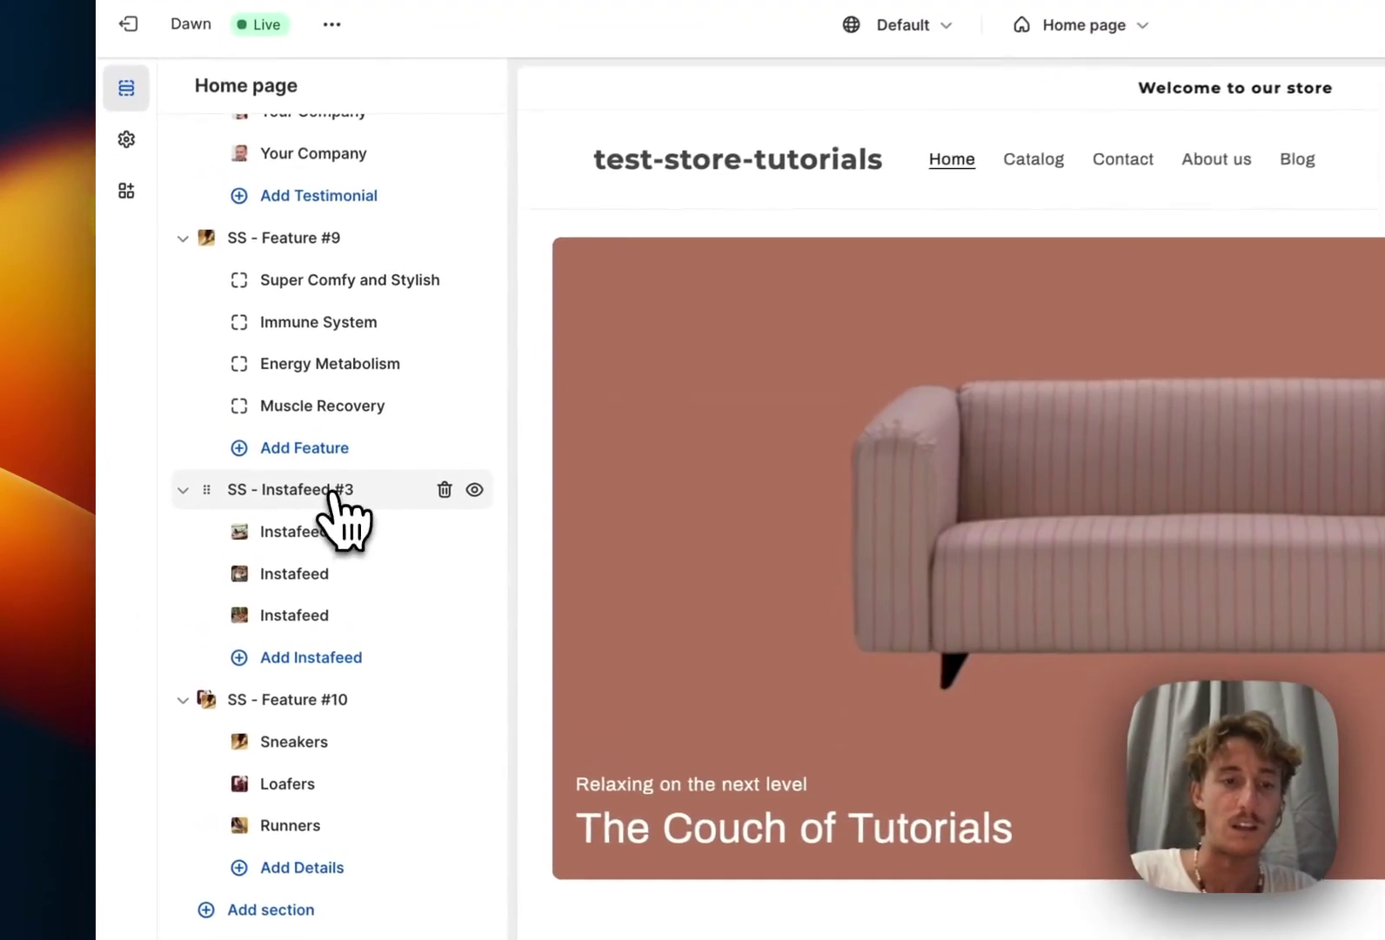
pyautogui.click(248, 515)
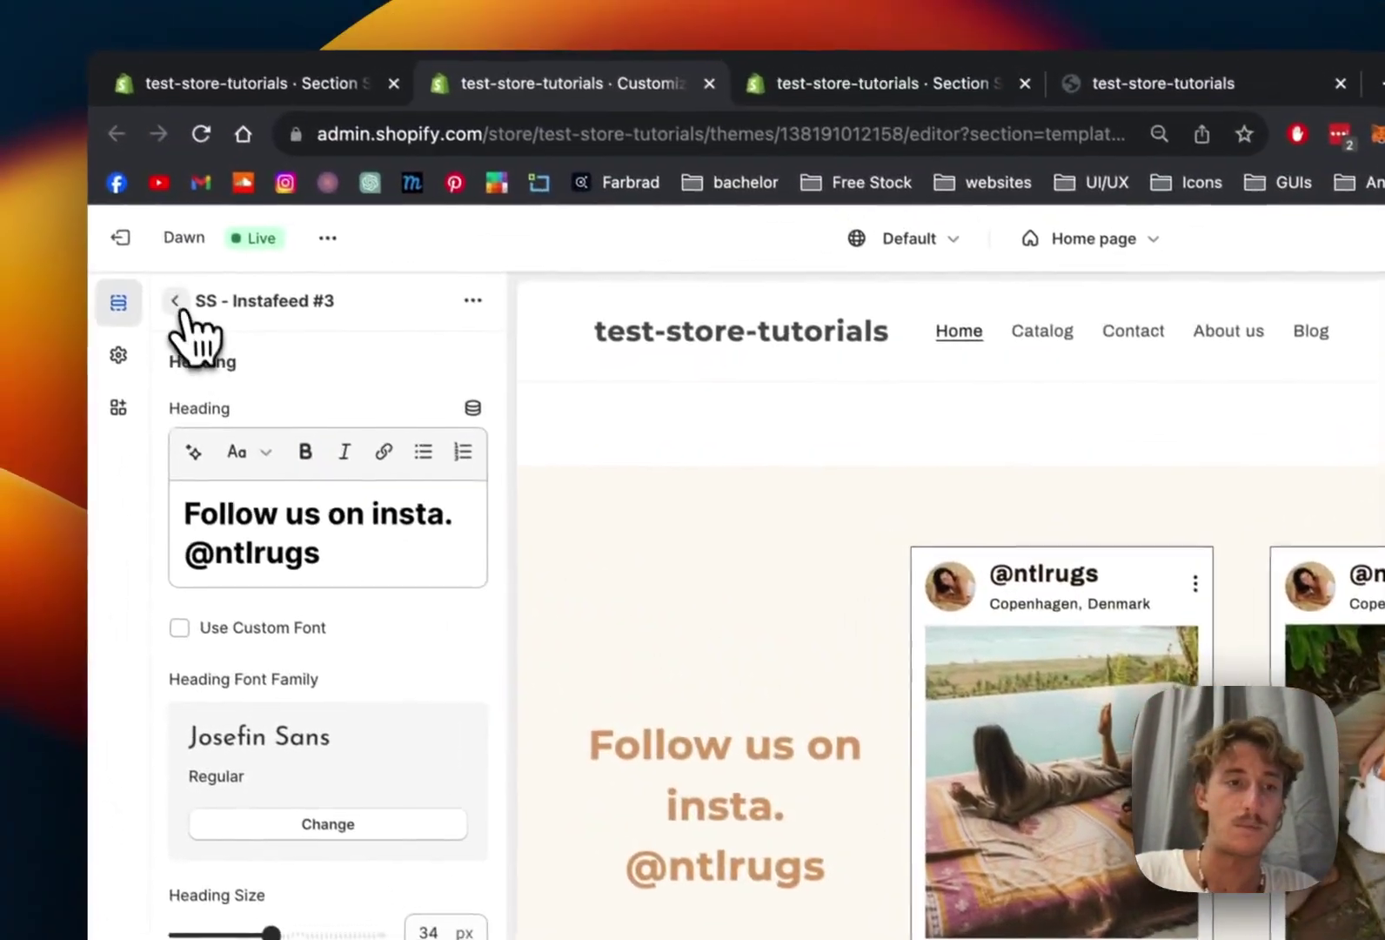
pyautogui.click(100, 232)
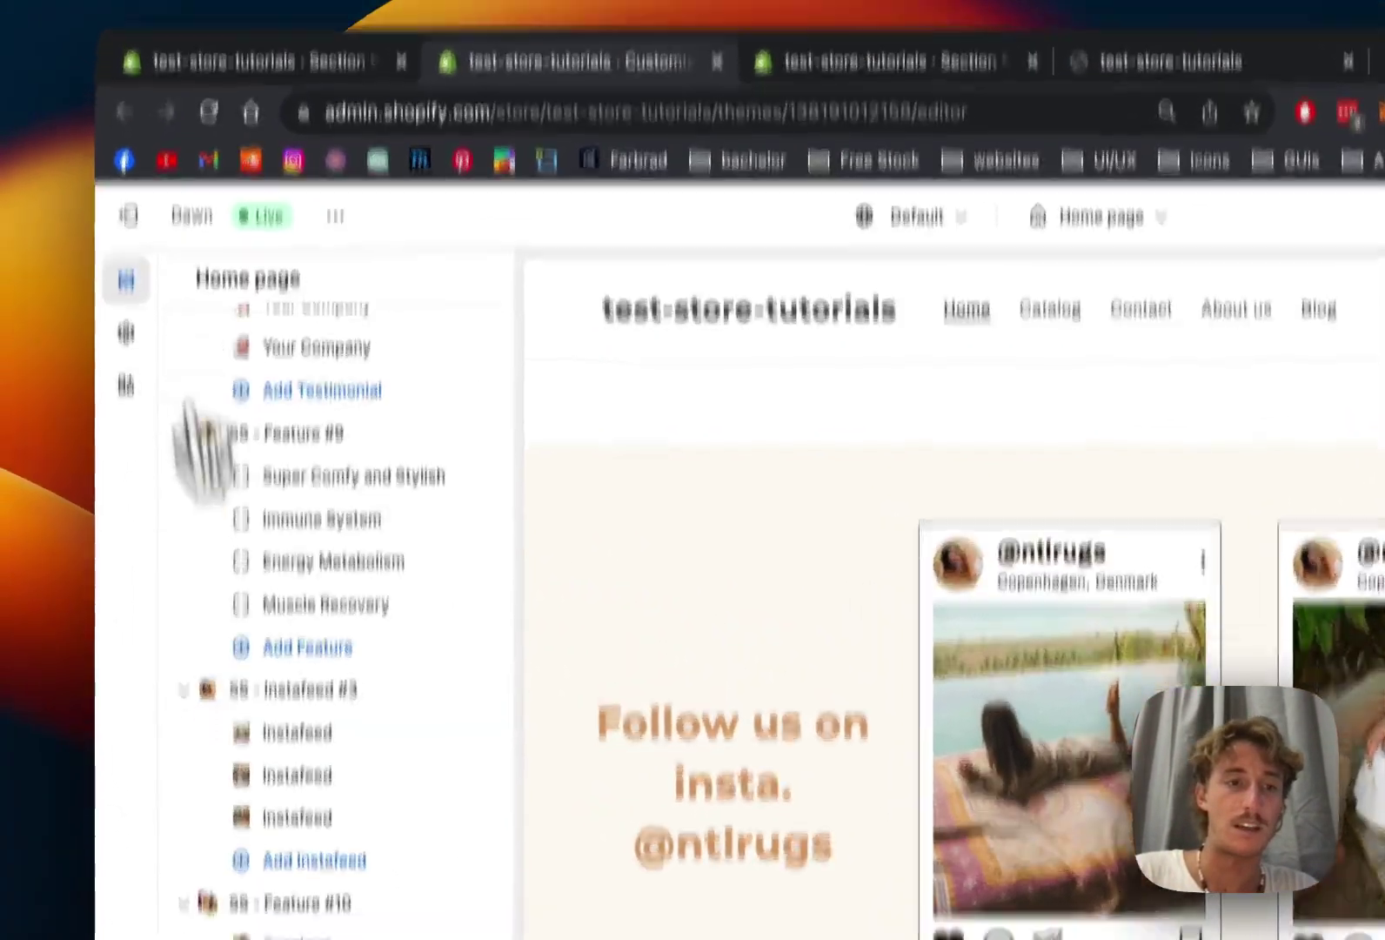
# Step: Add a new Instafeed #3 section to the home page by searching 'instafeed'
pyautogui.click(295, 747)
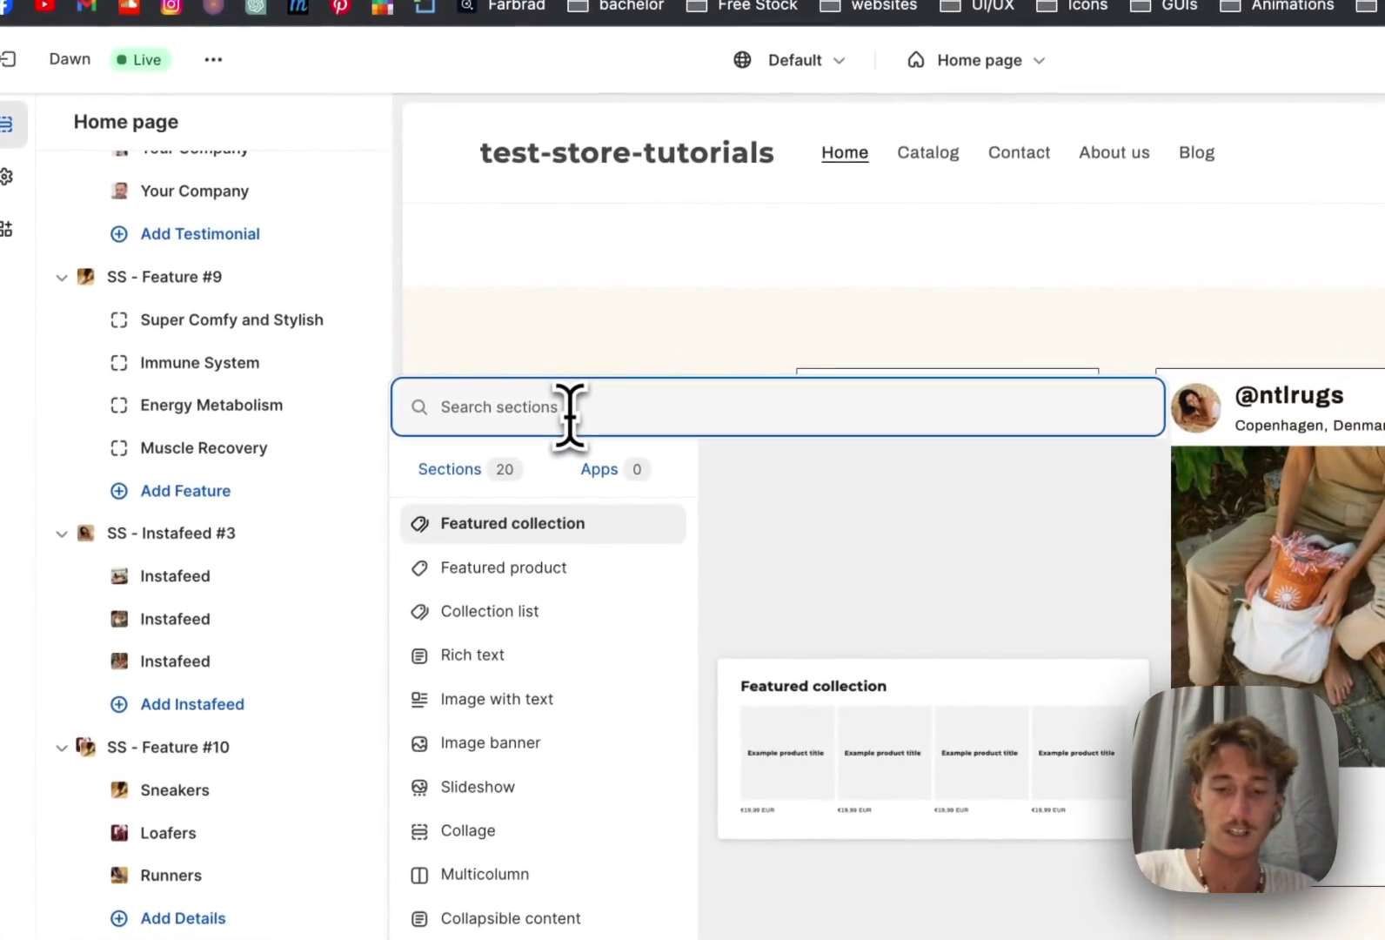
pyautogui.write('instafeed')
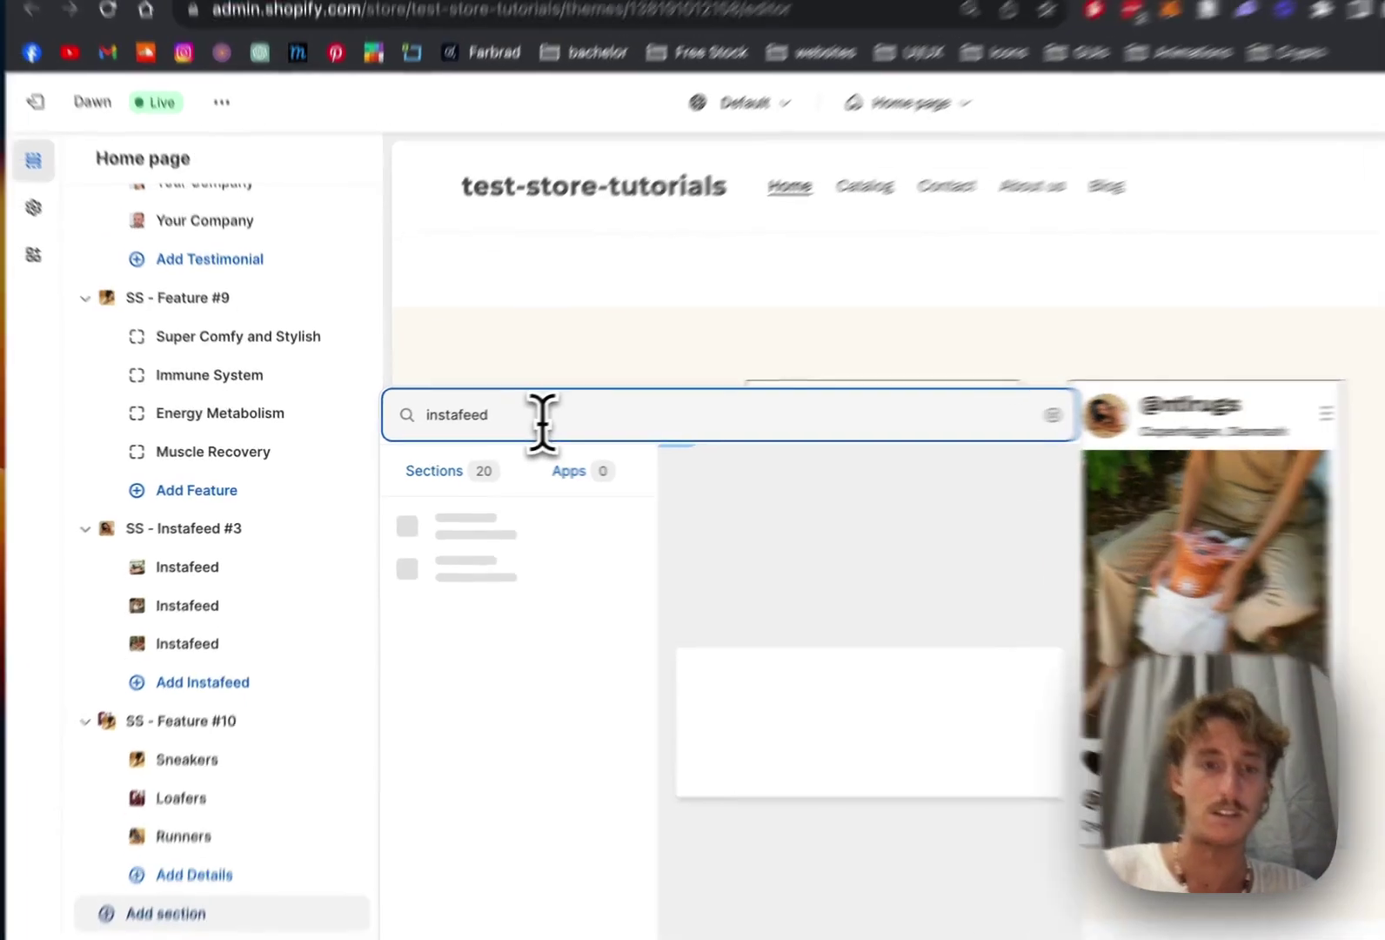
pyautogui.write(' 3')
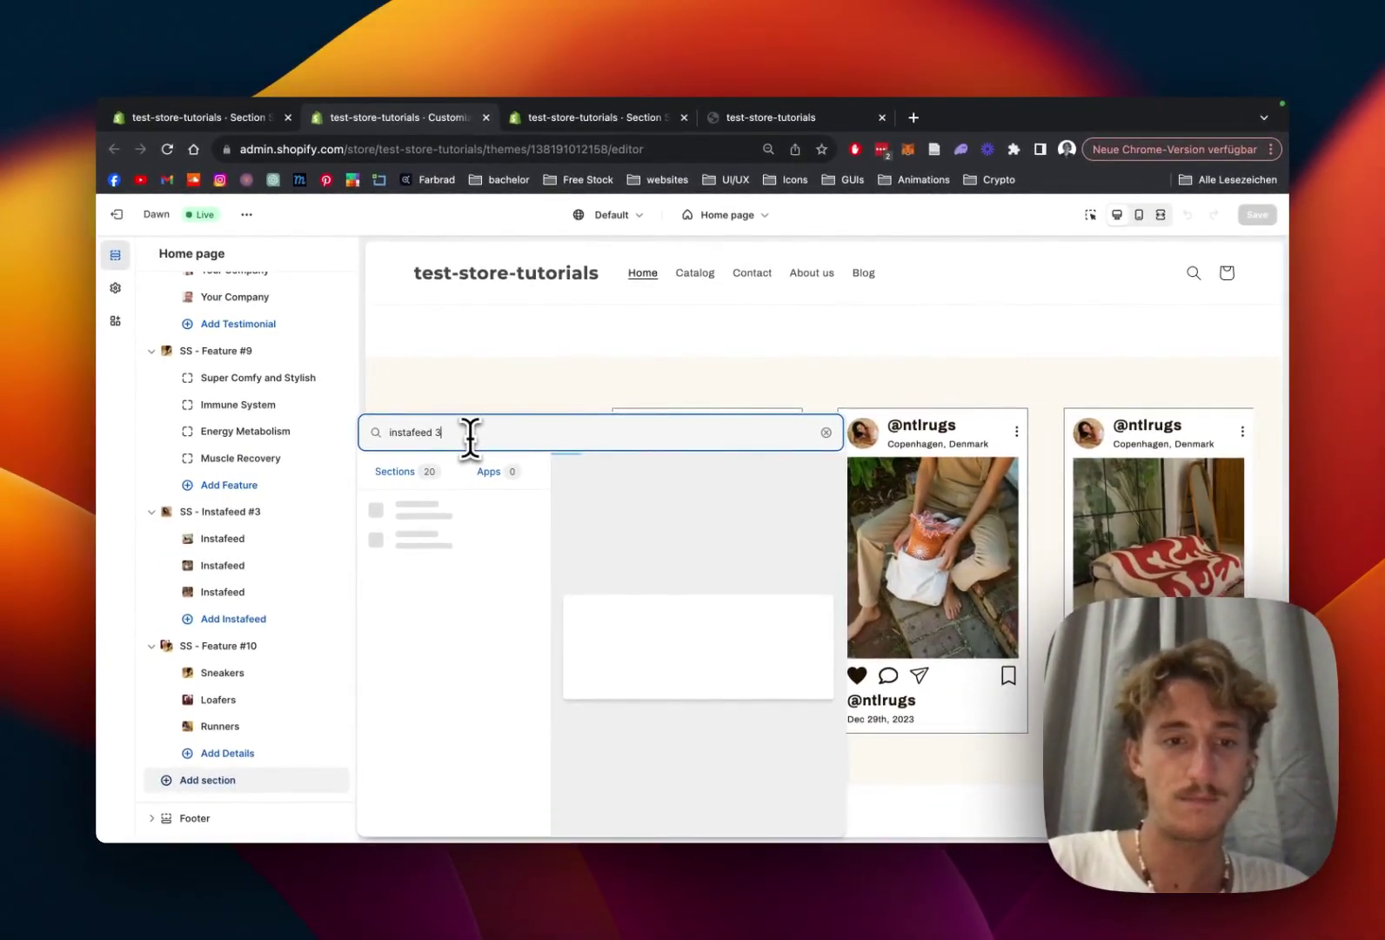
pyautogui.press('BackSpace')
pyautogui.press('BackSpace')
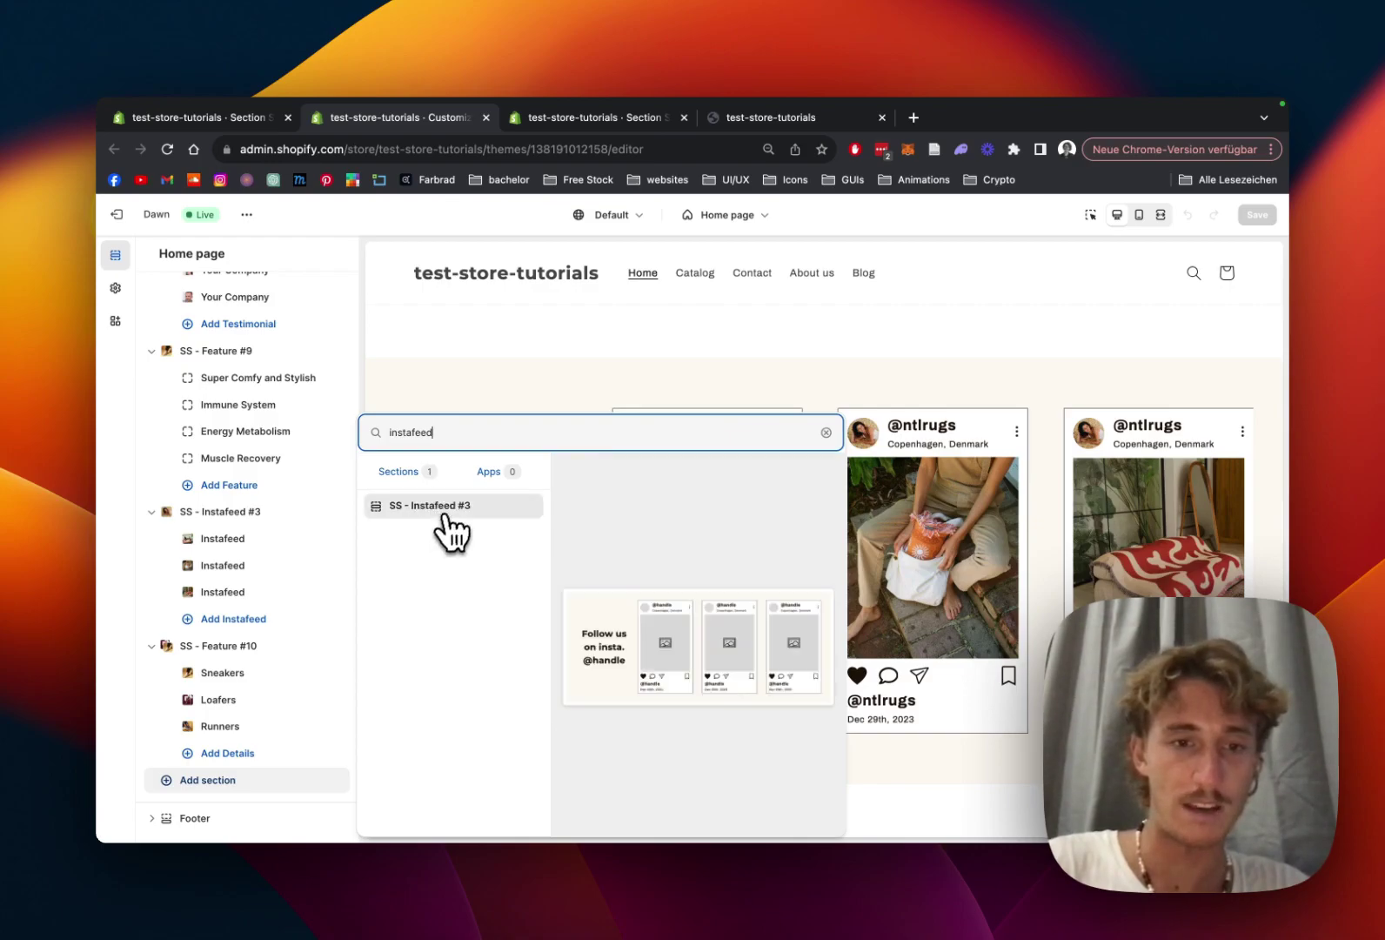
pyautogui.click(443, 509)
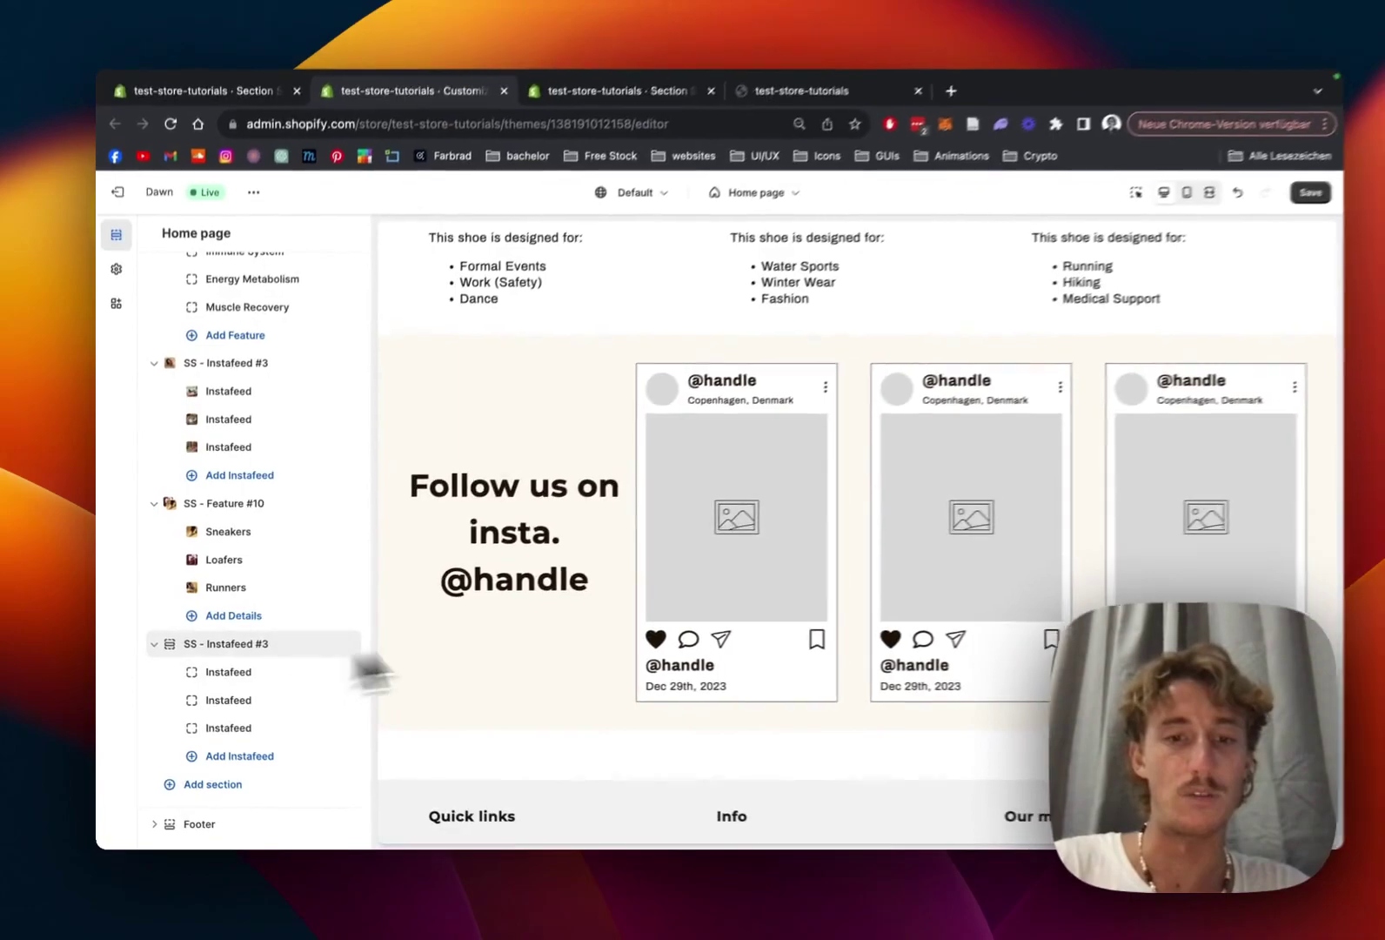
# Step: Try repositioning the new Instafeed #3 section, open its settings, and save the homepage
pyautogui.moveTo(304, 658)
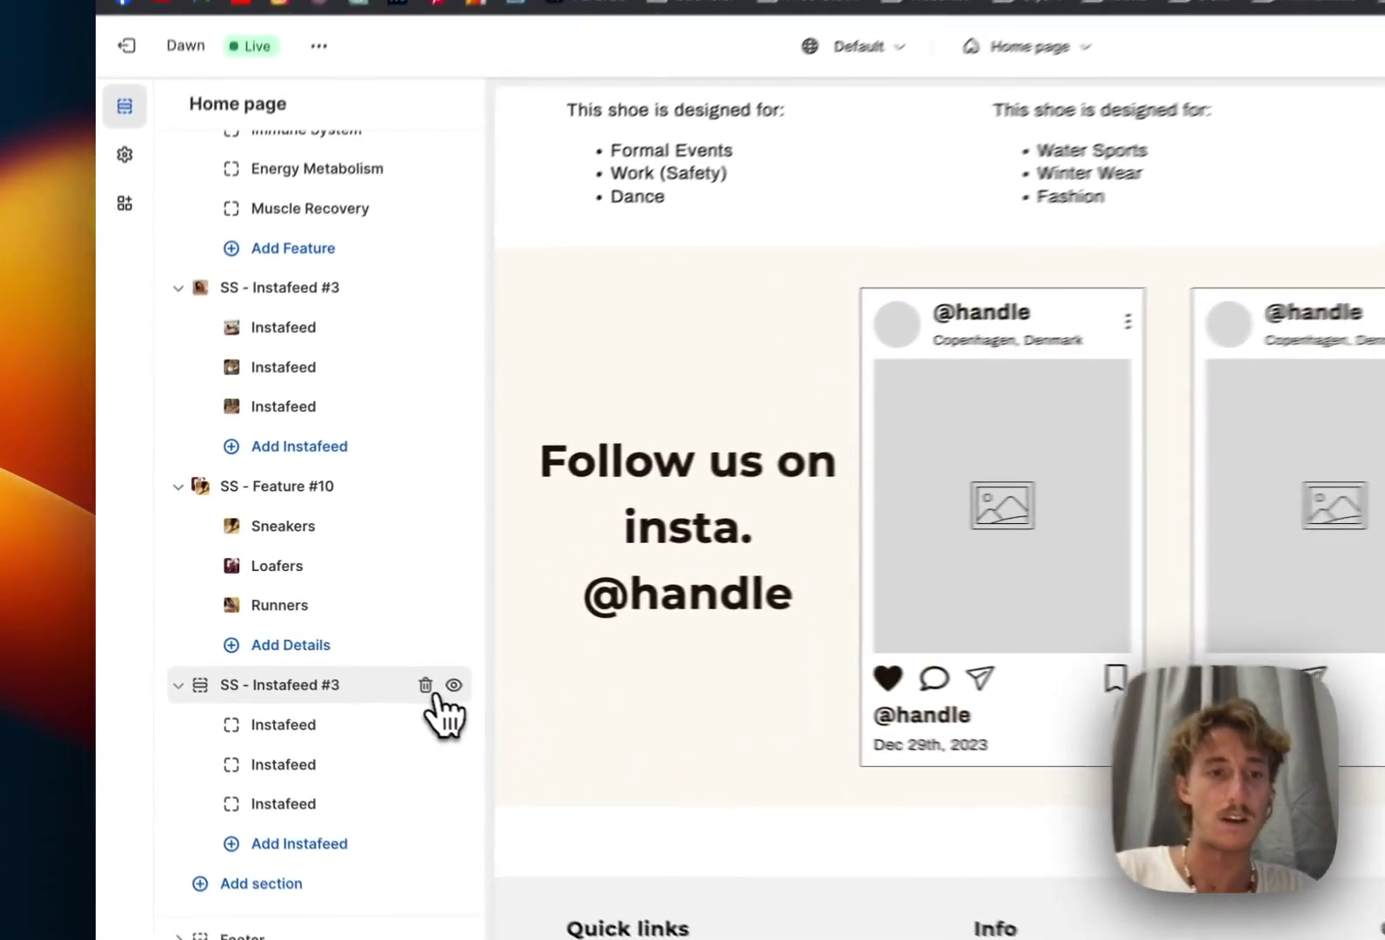
pyautogui.moveTo(324, 654); pyautogui.dragTo(331, 669)
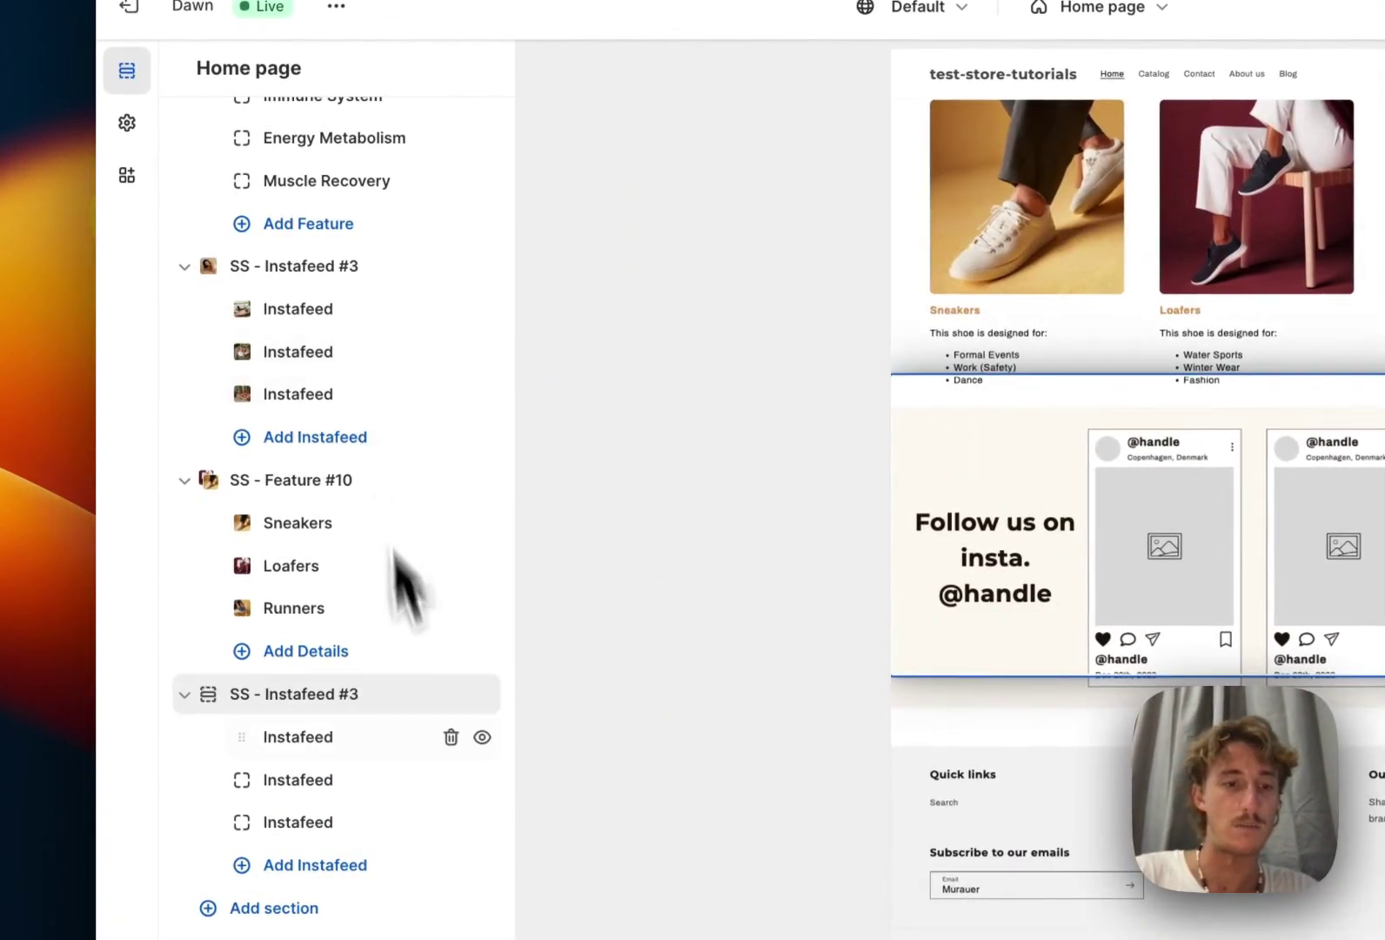
pyautogui.click(348, 266)
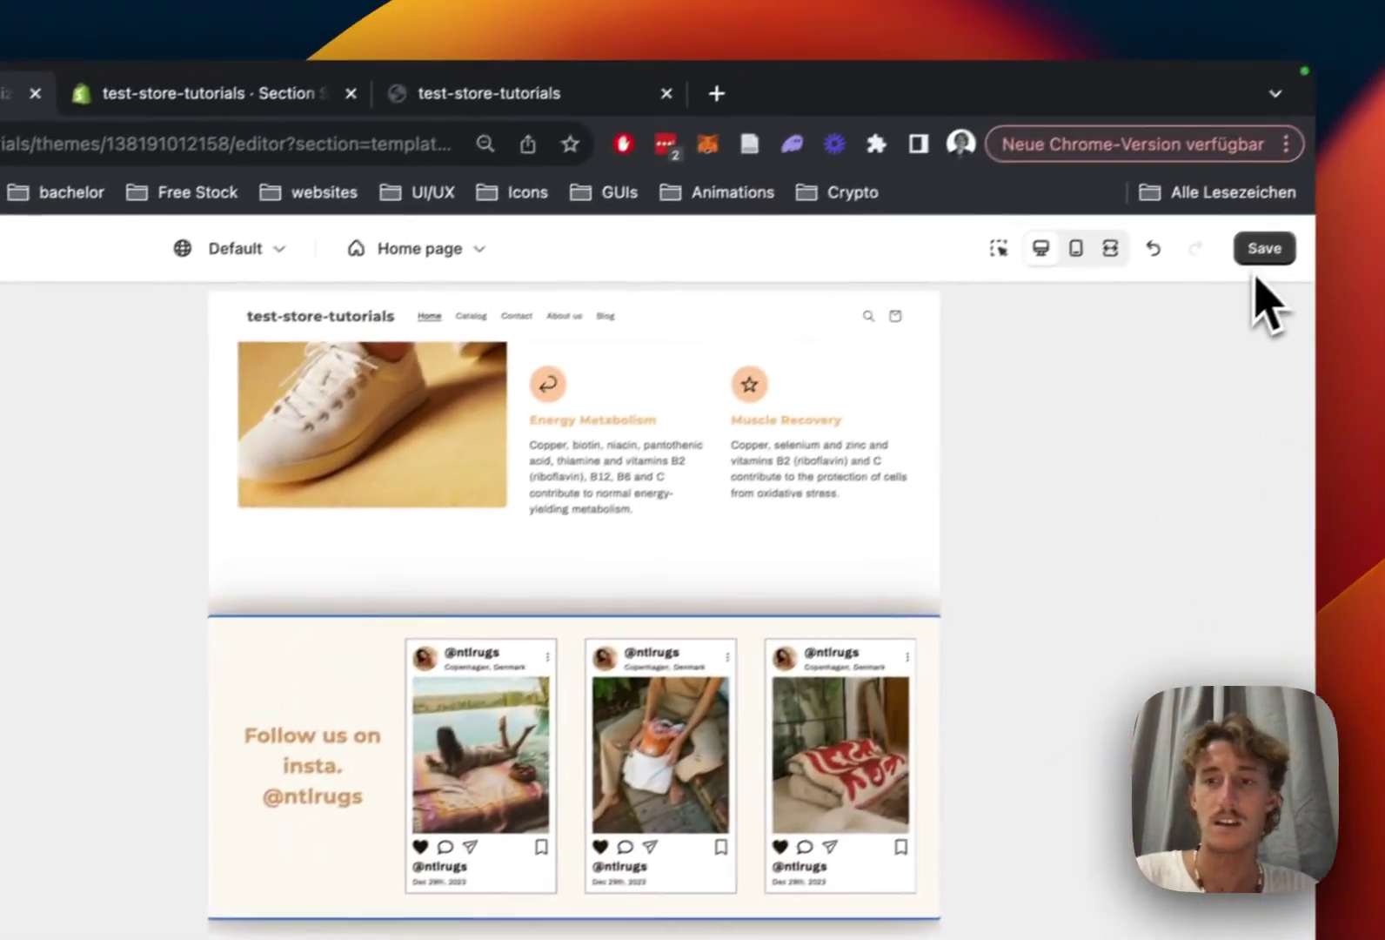
pyautogui.click(1260, 252)
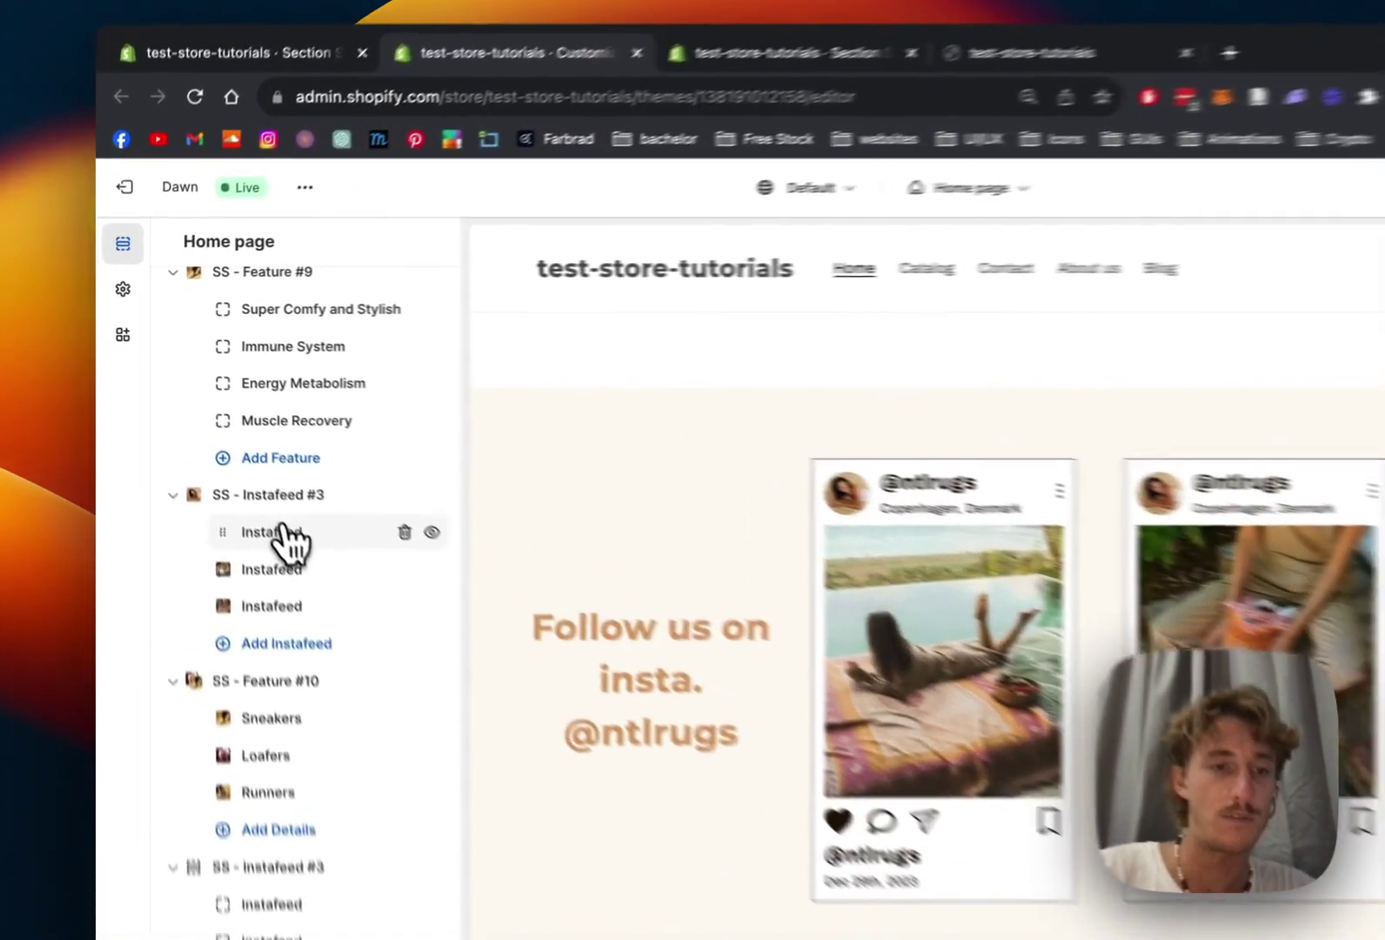
# Step: Replace the first Instafeed post's image with the orange couch photo from the image library
pyautogui.click(232, 464)
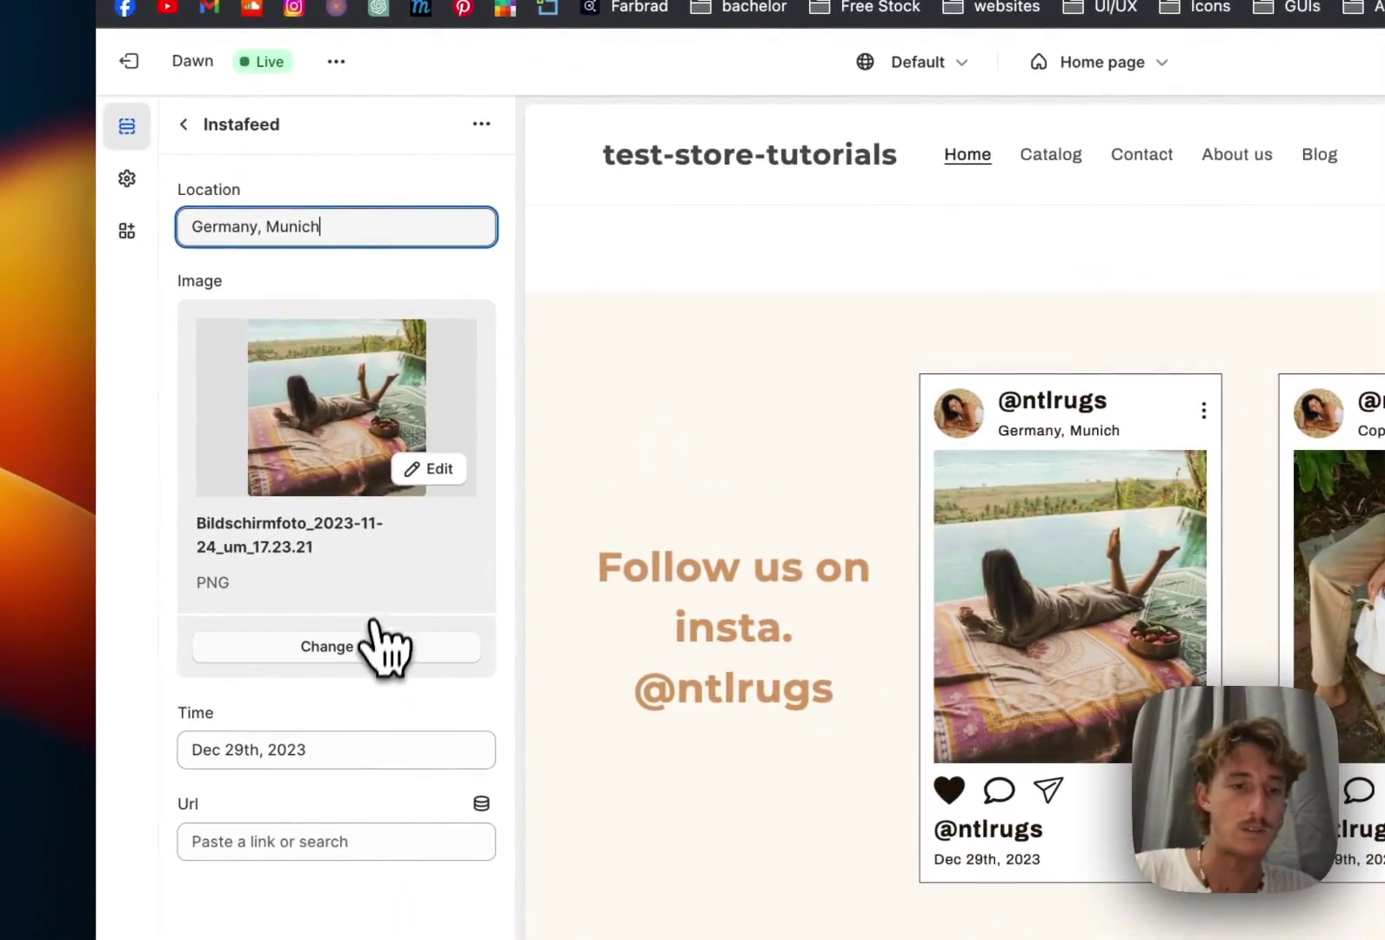
pyautogui.click(355, 648)
pyautogui.click(353, 739)
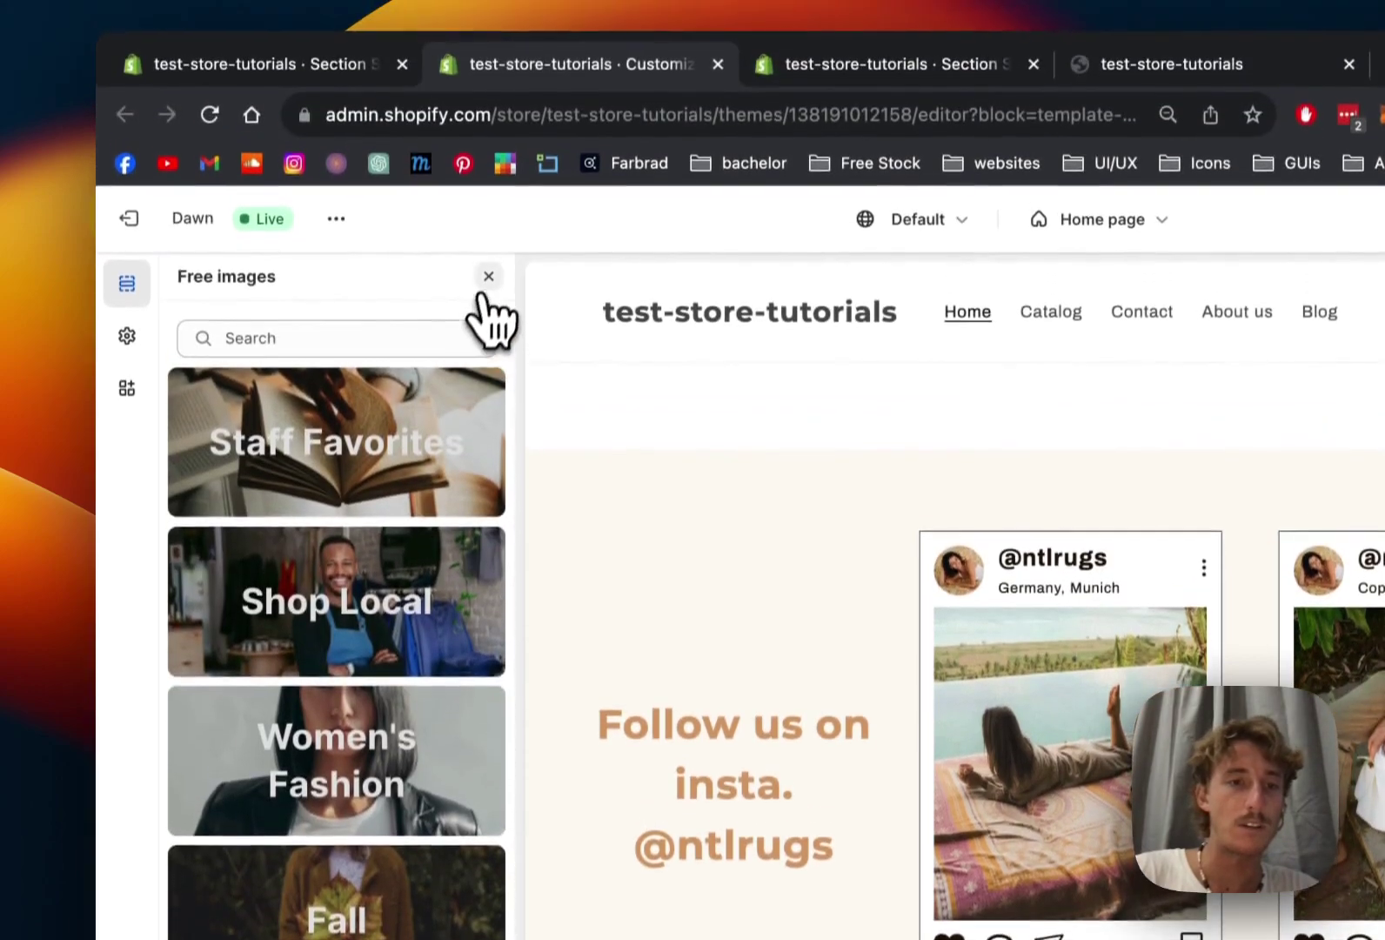
pyautogui.click(488, 276)
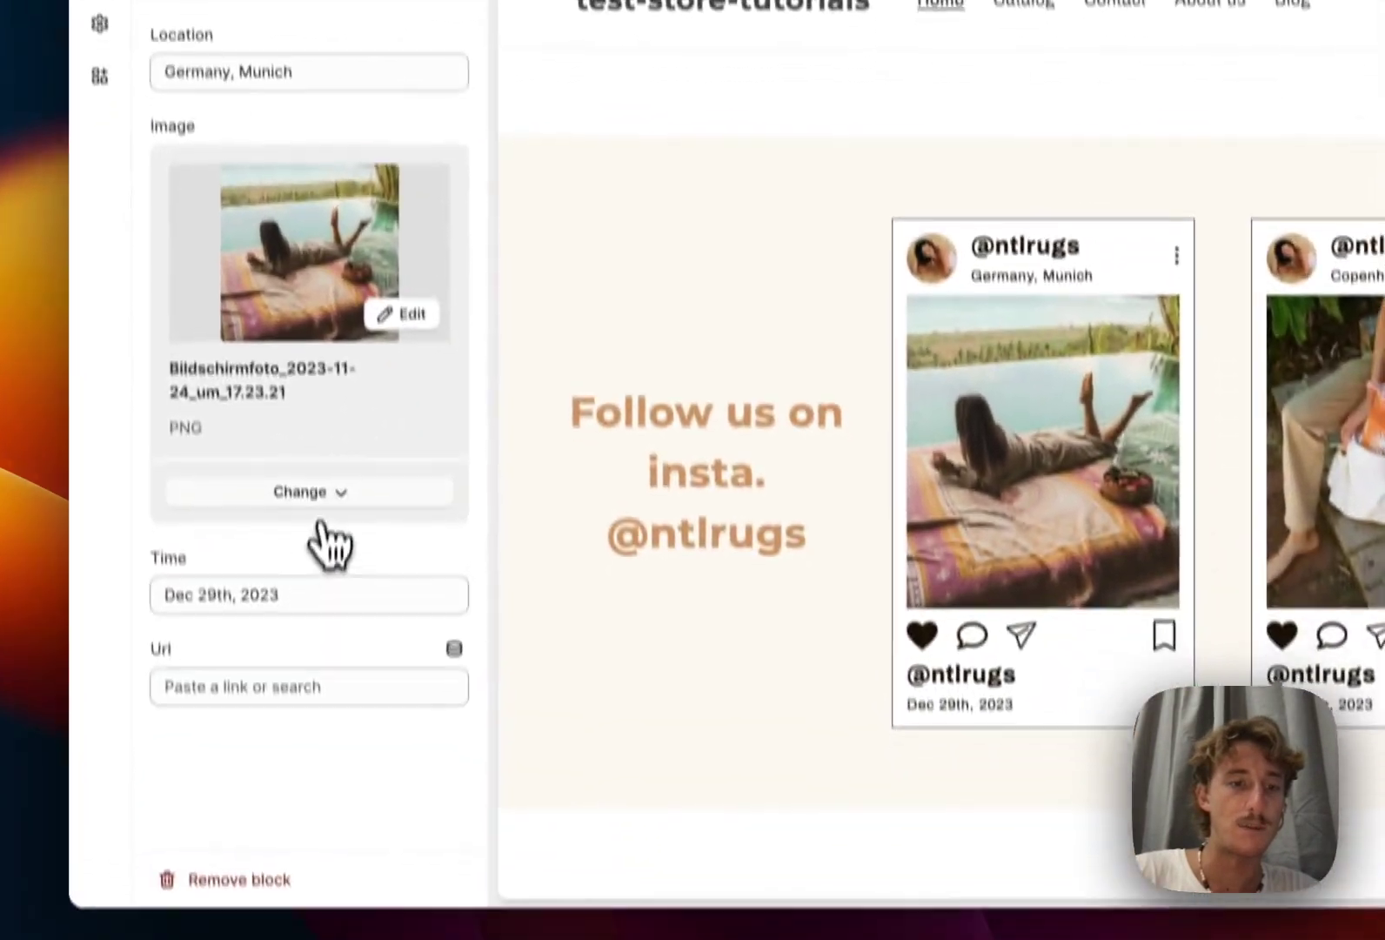
pyautogui.click(328, 799)
pyautogui.click(364, 851)
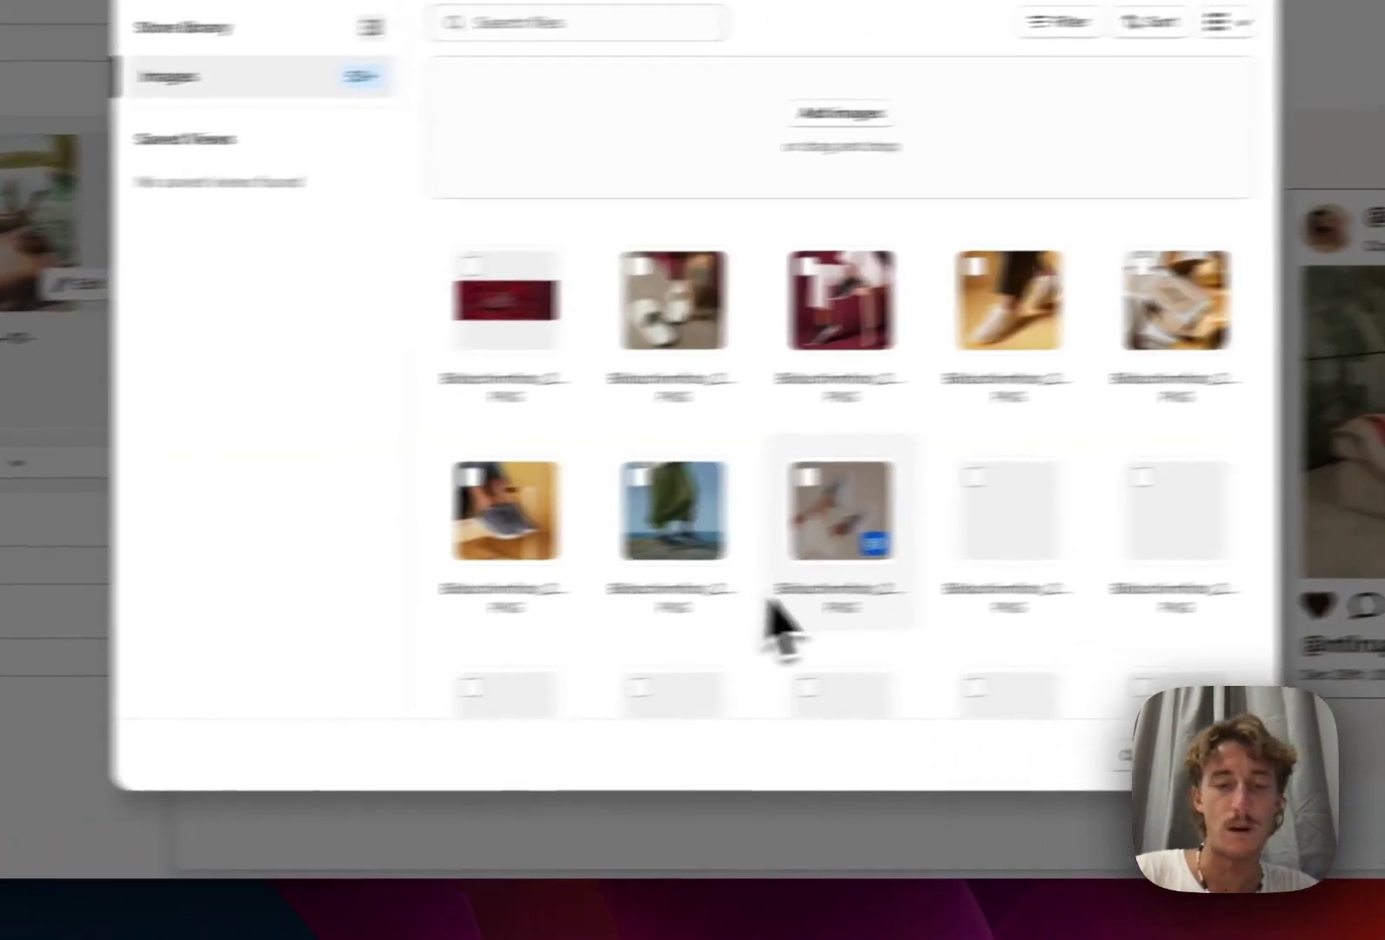
pyautogui.scroll(-6, 618, 557)
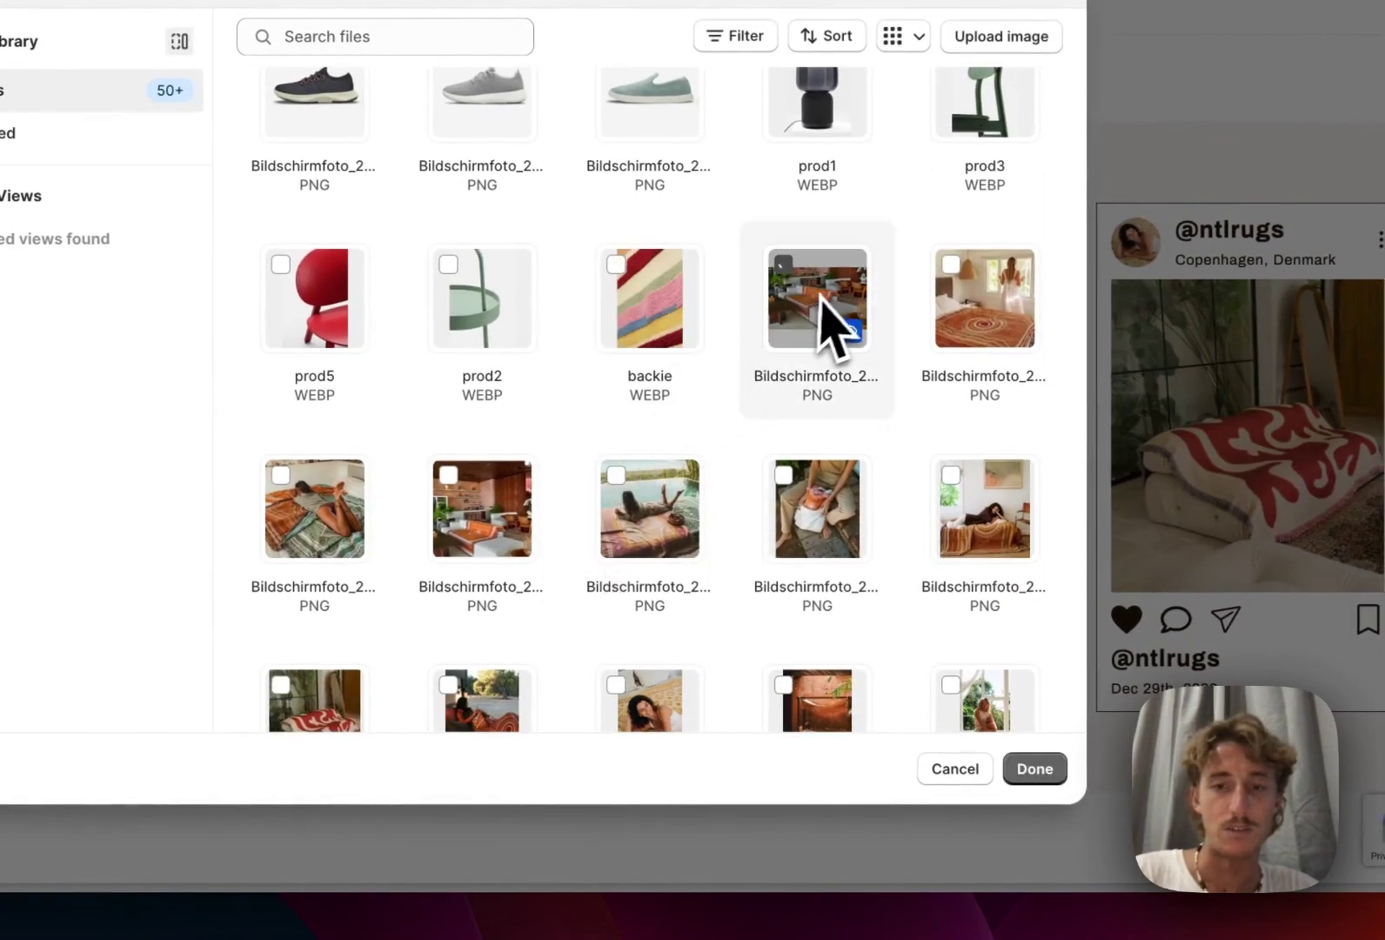
pyautogui.click(828, 309)
pyautogui.click(1029, 769)
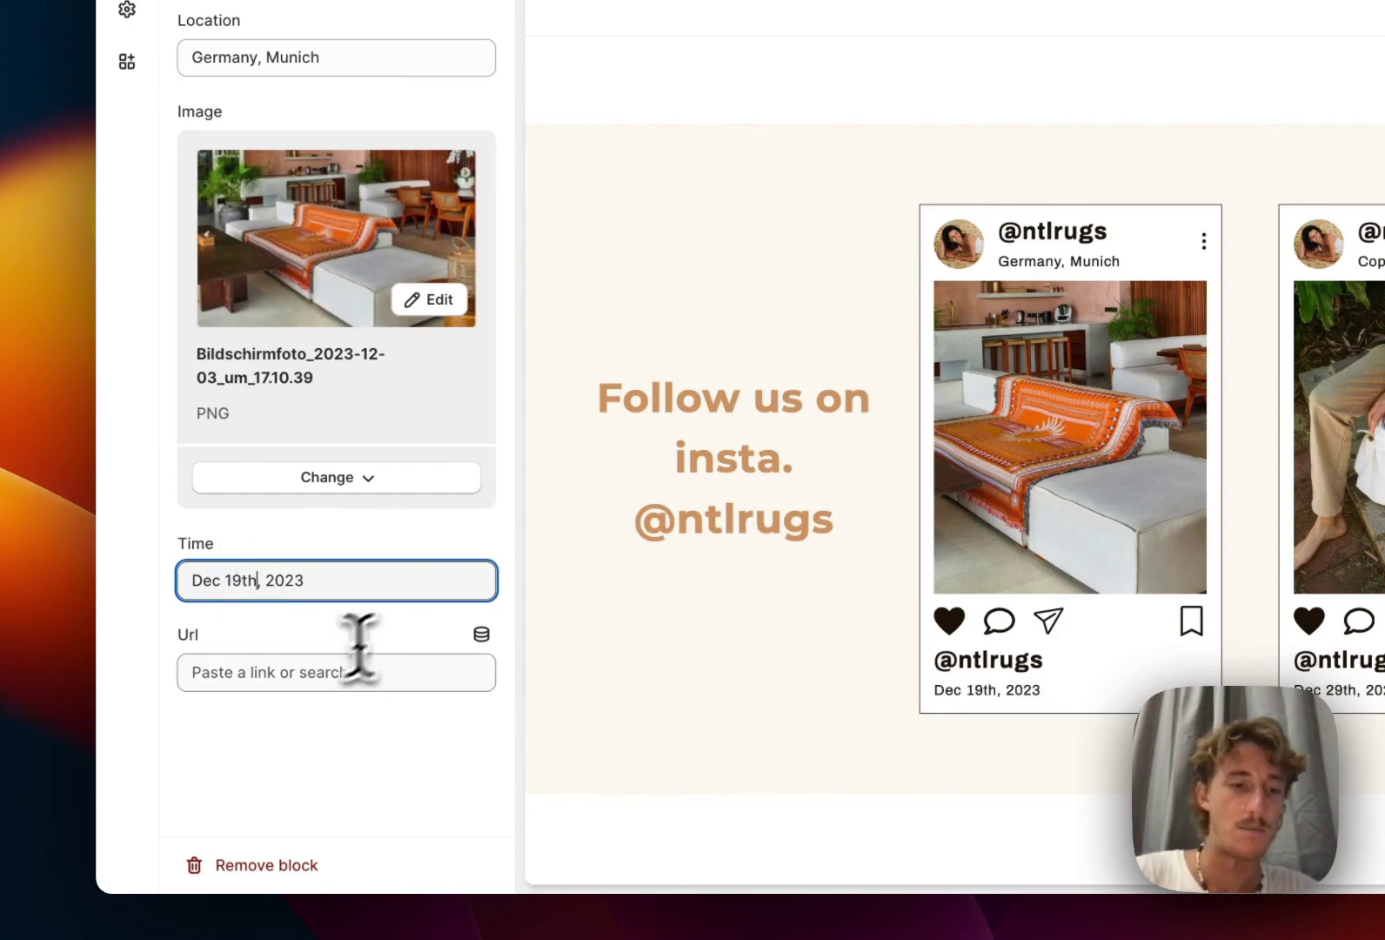
# Step: Link the first post to the About us page and return to the section list
pyautogui.click(315, 677)
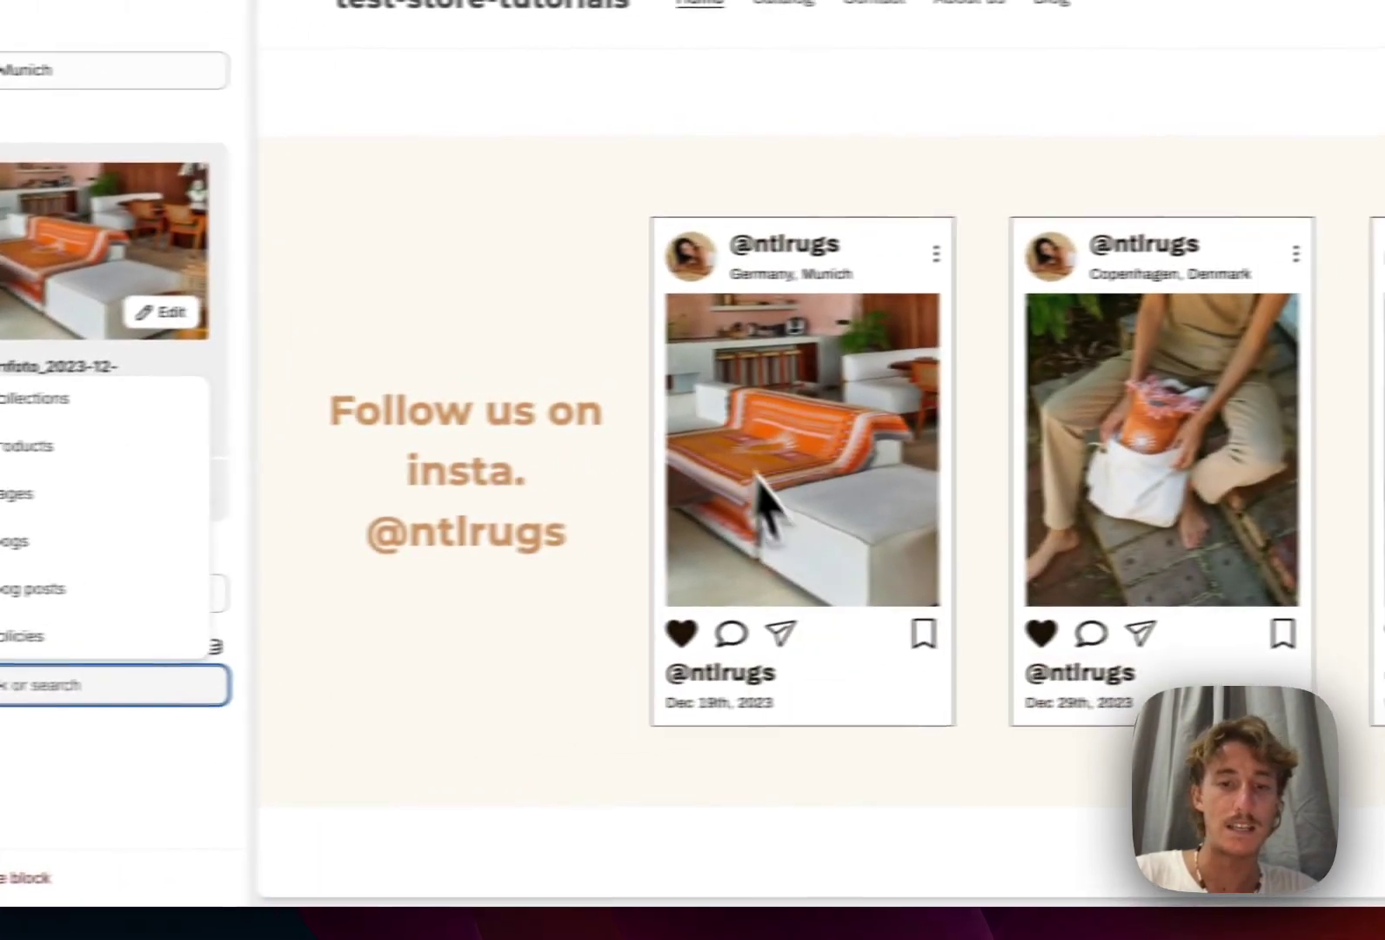
pyautogui.click(485, 711)
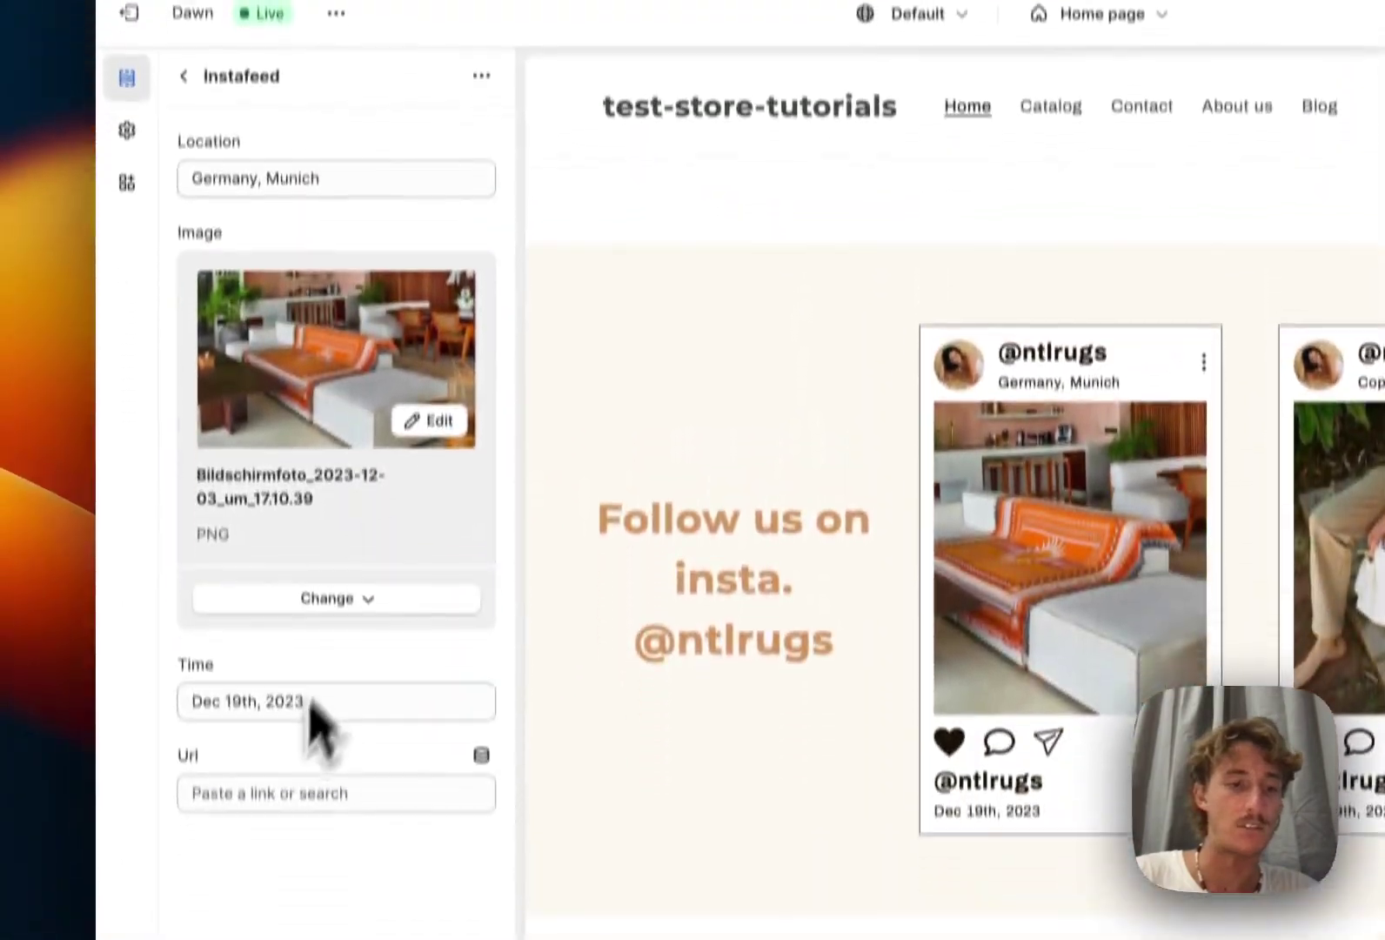
pyautogui.click(242, 628)
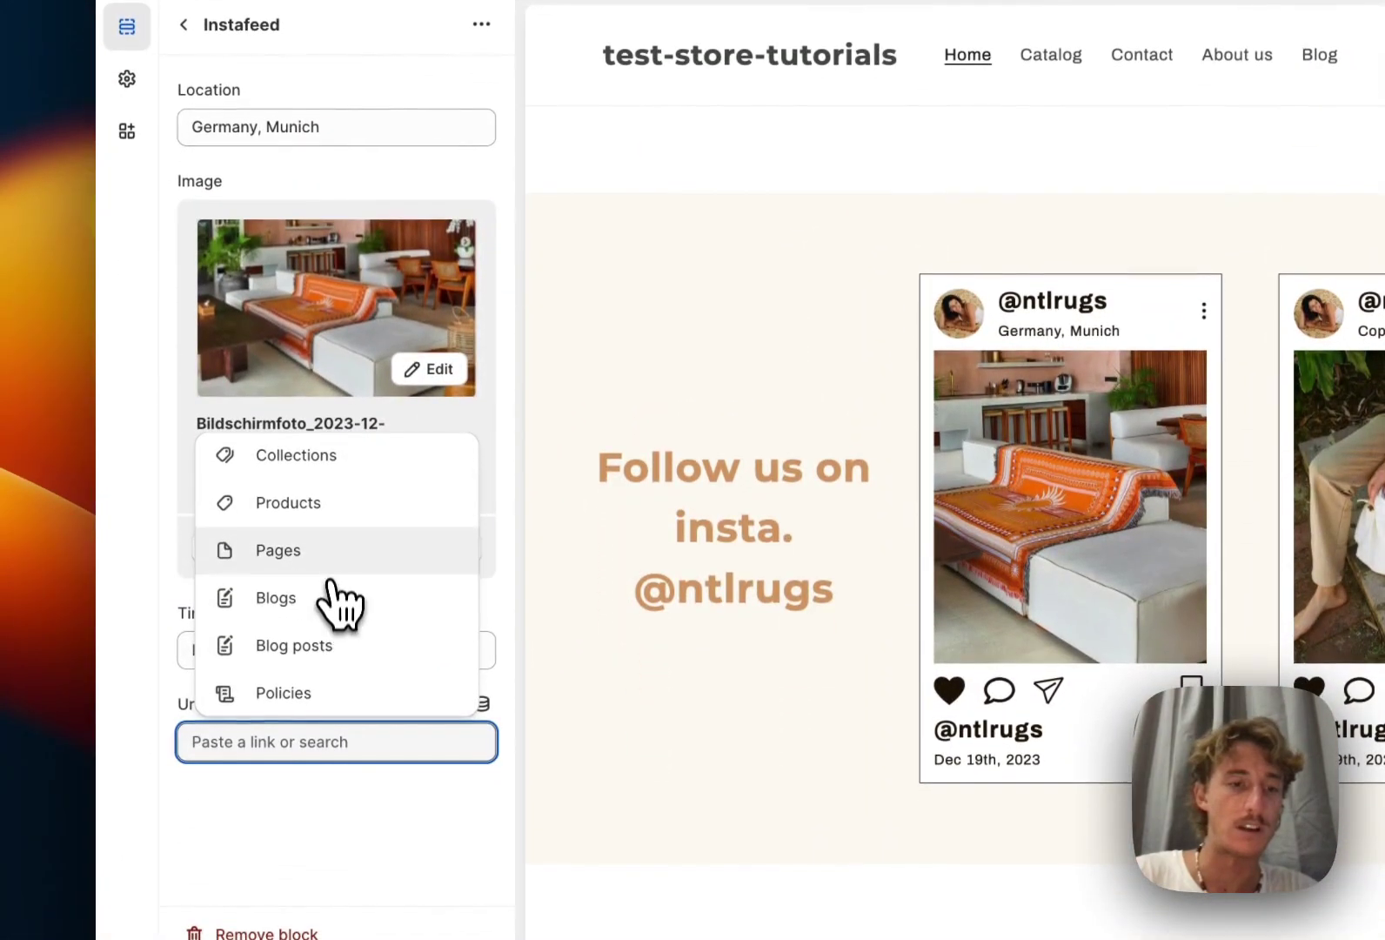
pyautogui.click(335, 557)
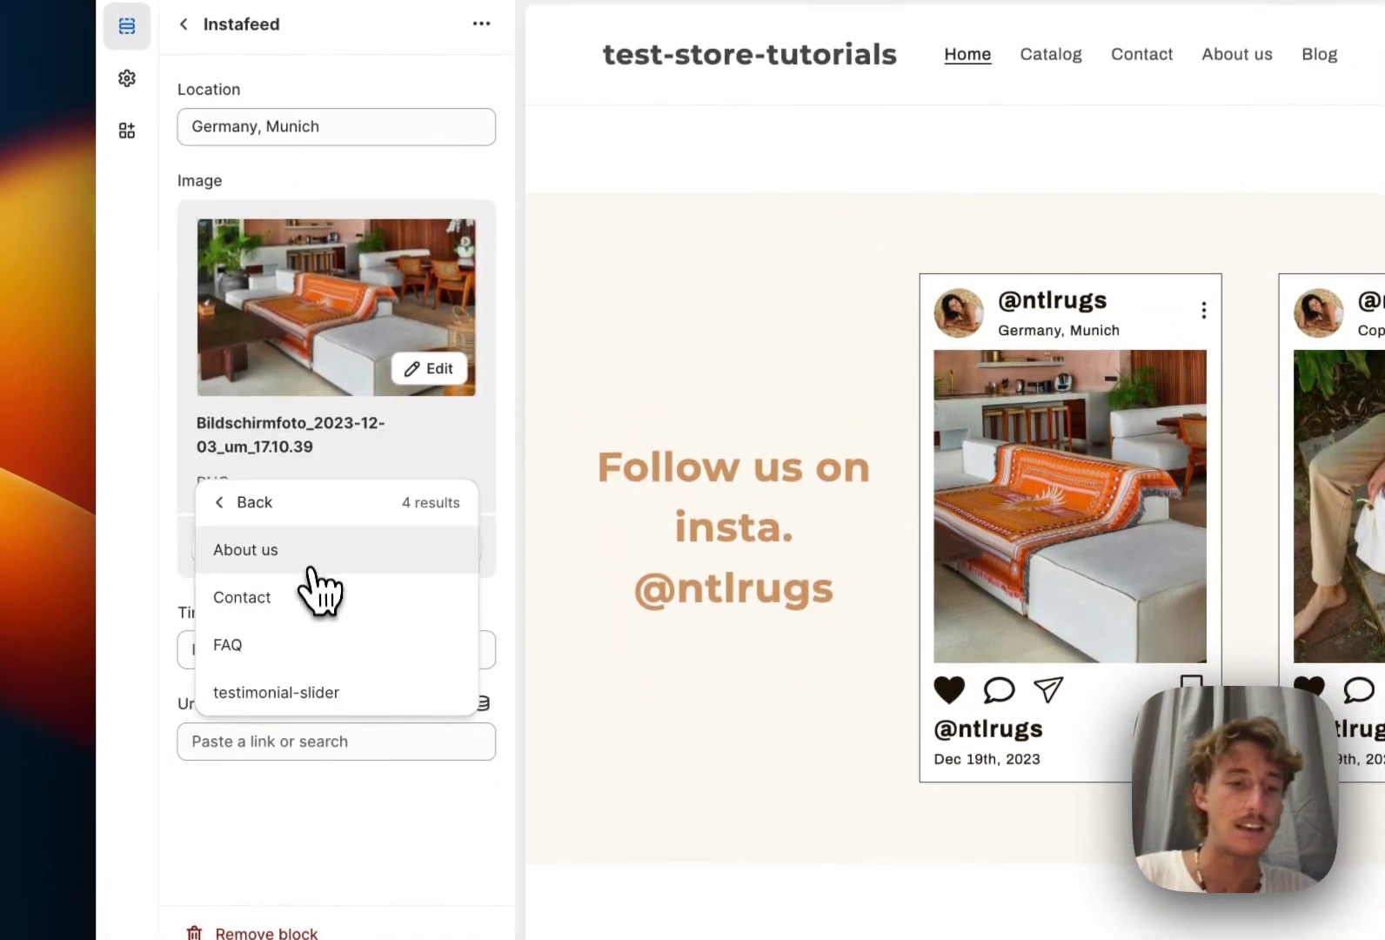
pyautogui.click(311, 558)
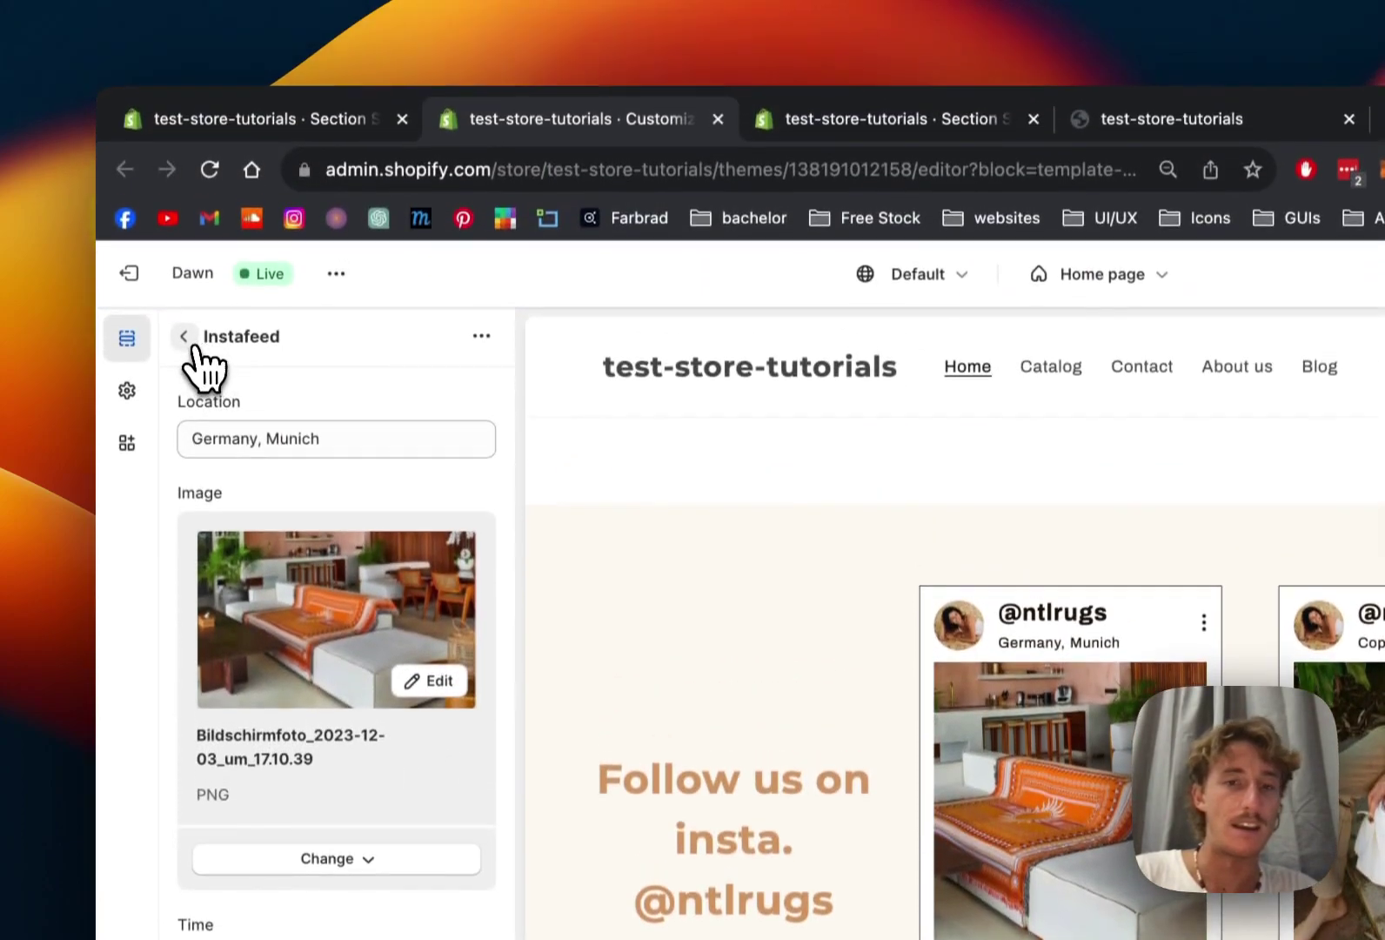
pyautogui.click(183, 24)
pyautogui.scroll(1, 383, 644)
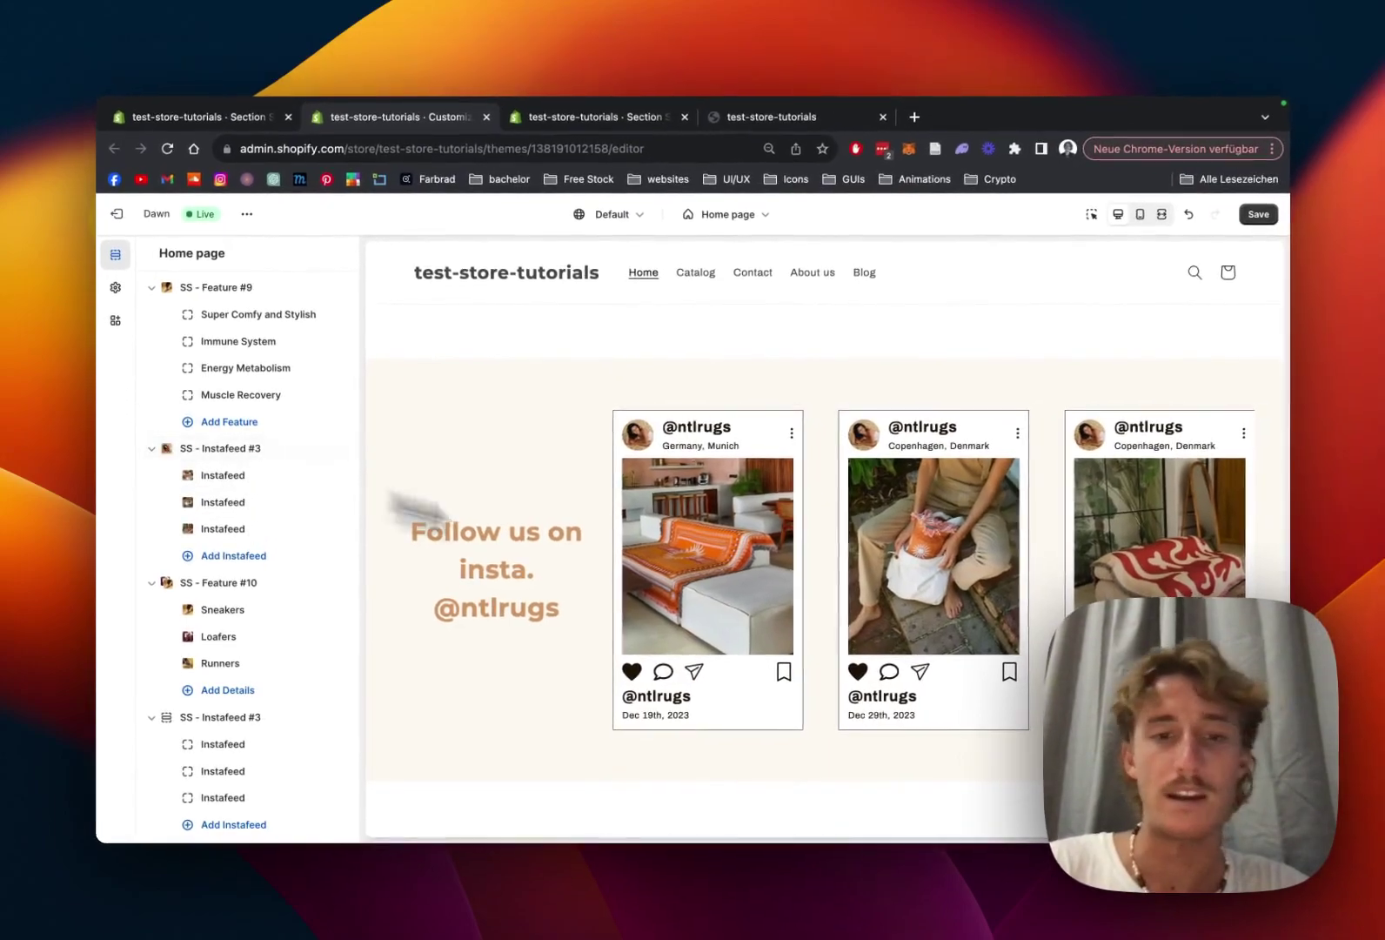
pyautogui.scroll(-2, 822, 500)
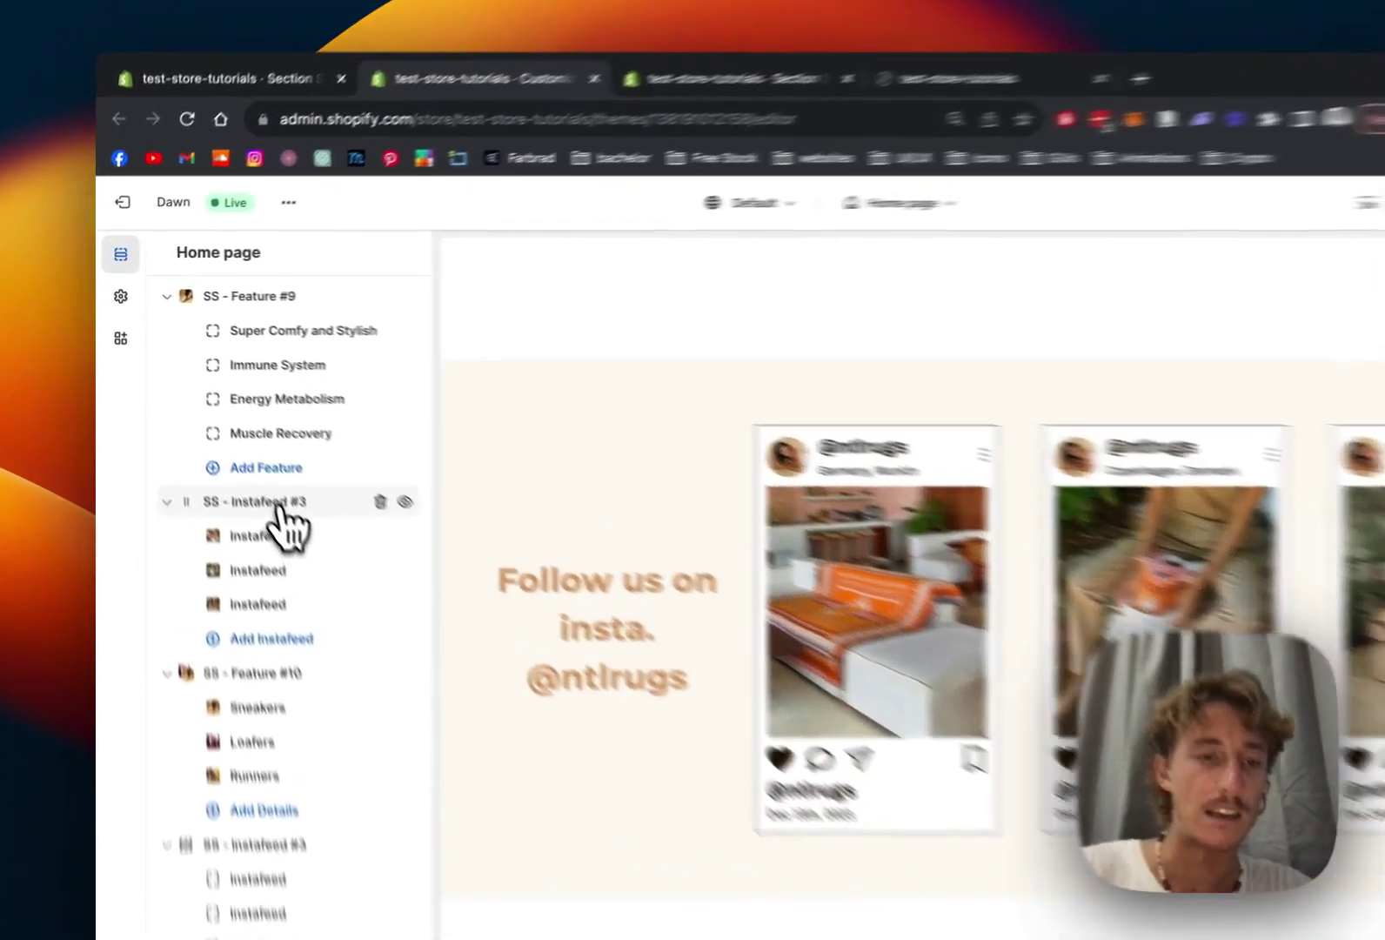
pyautogui.click(235, 449)
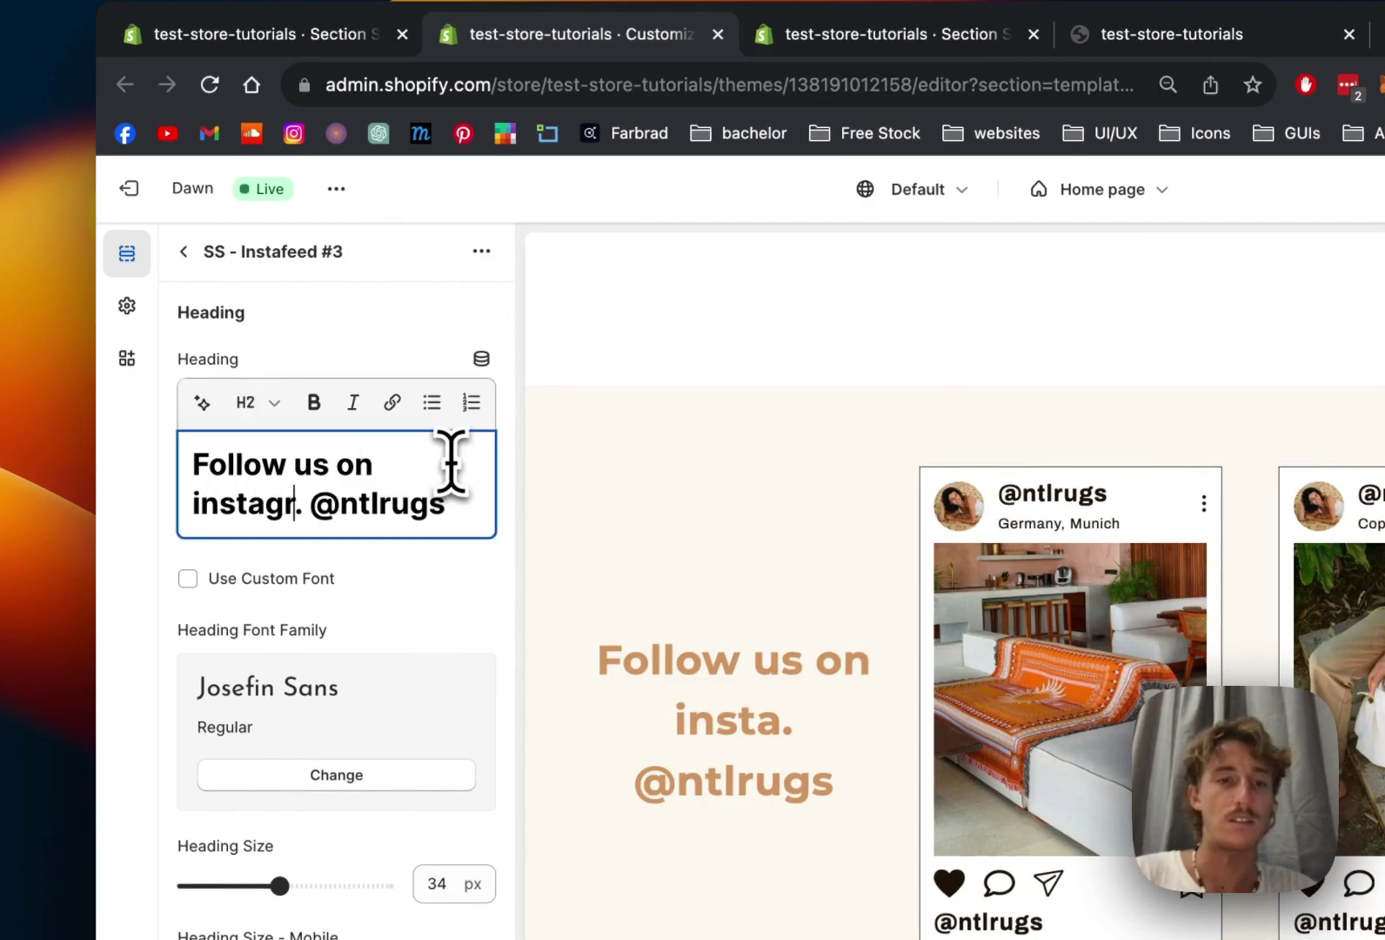
pyautogui.write('am')
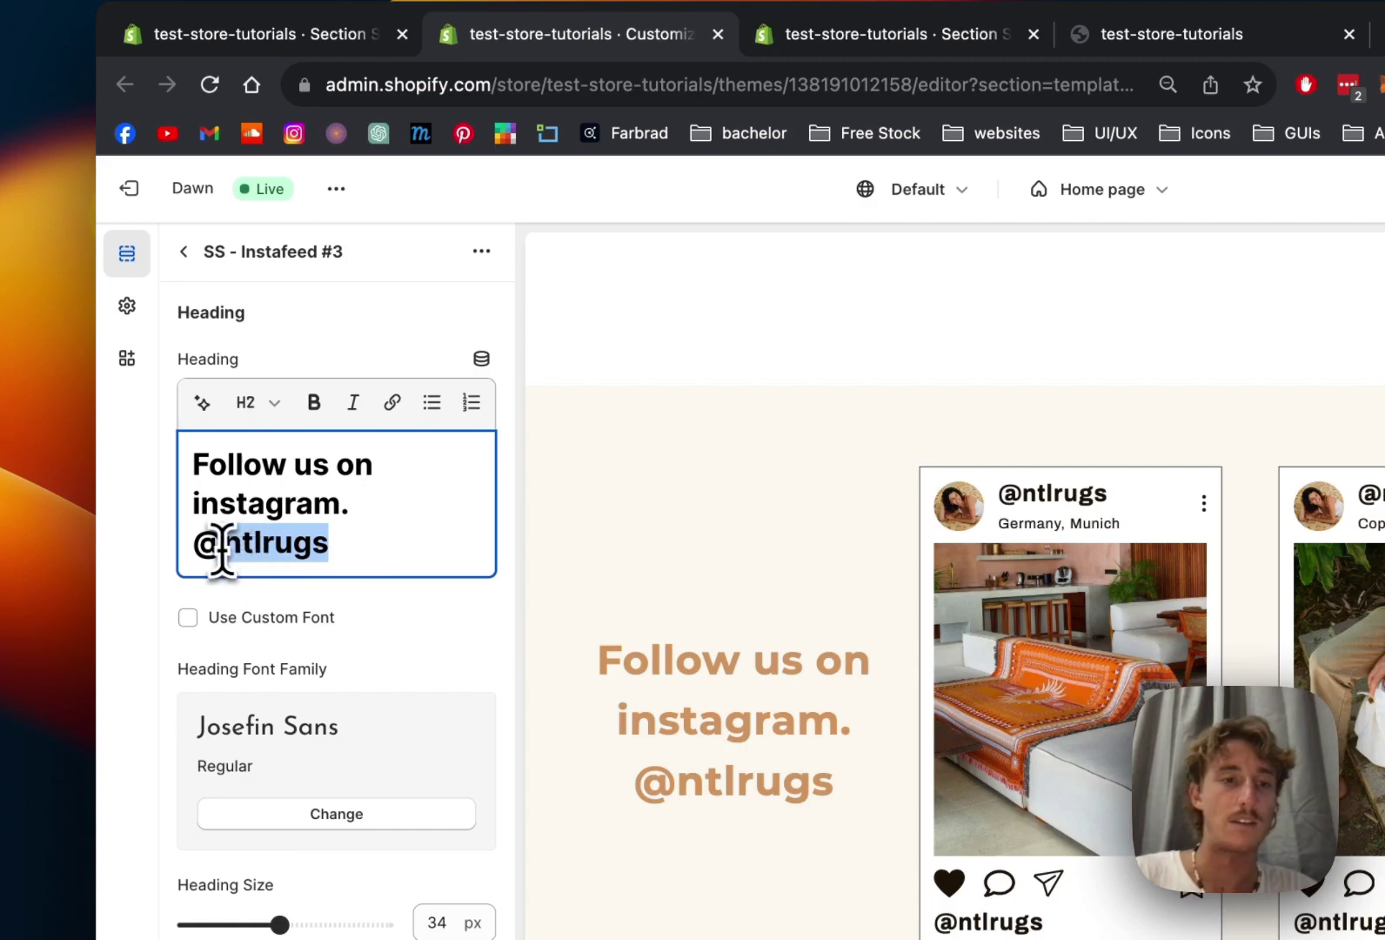
pyautogui.click(383, 417)
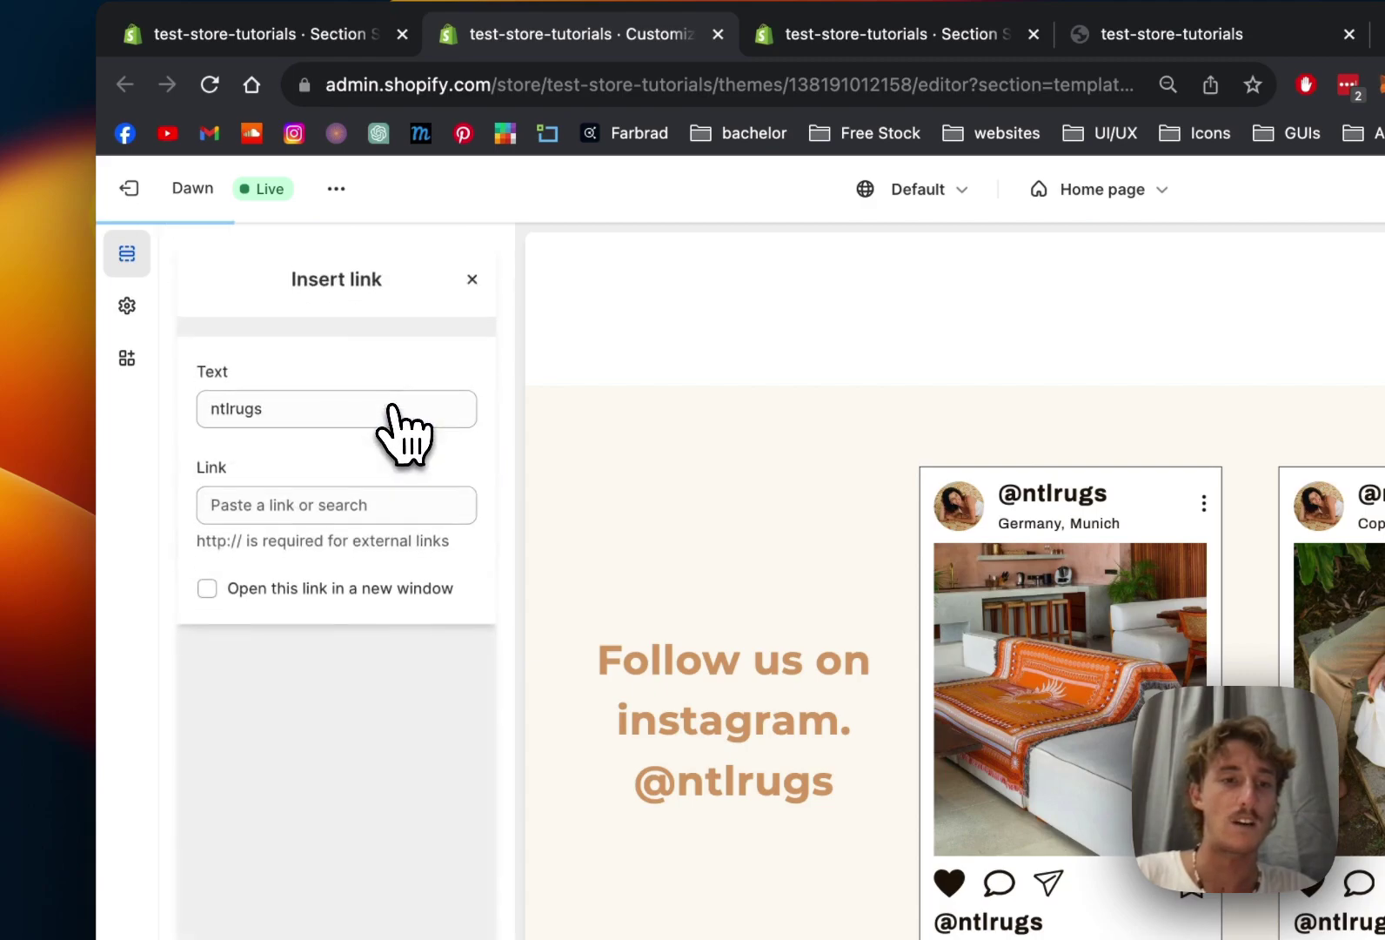
pyautogui.click(334, 503)
pyautogui.click(383, 564)
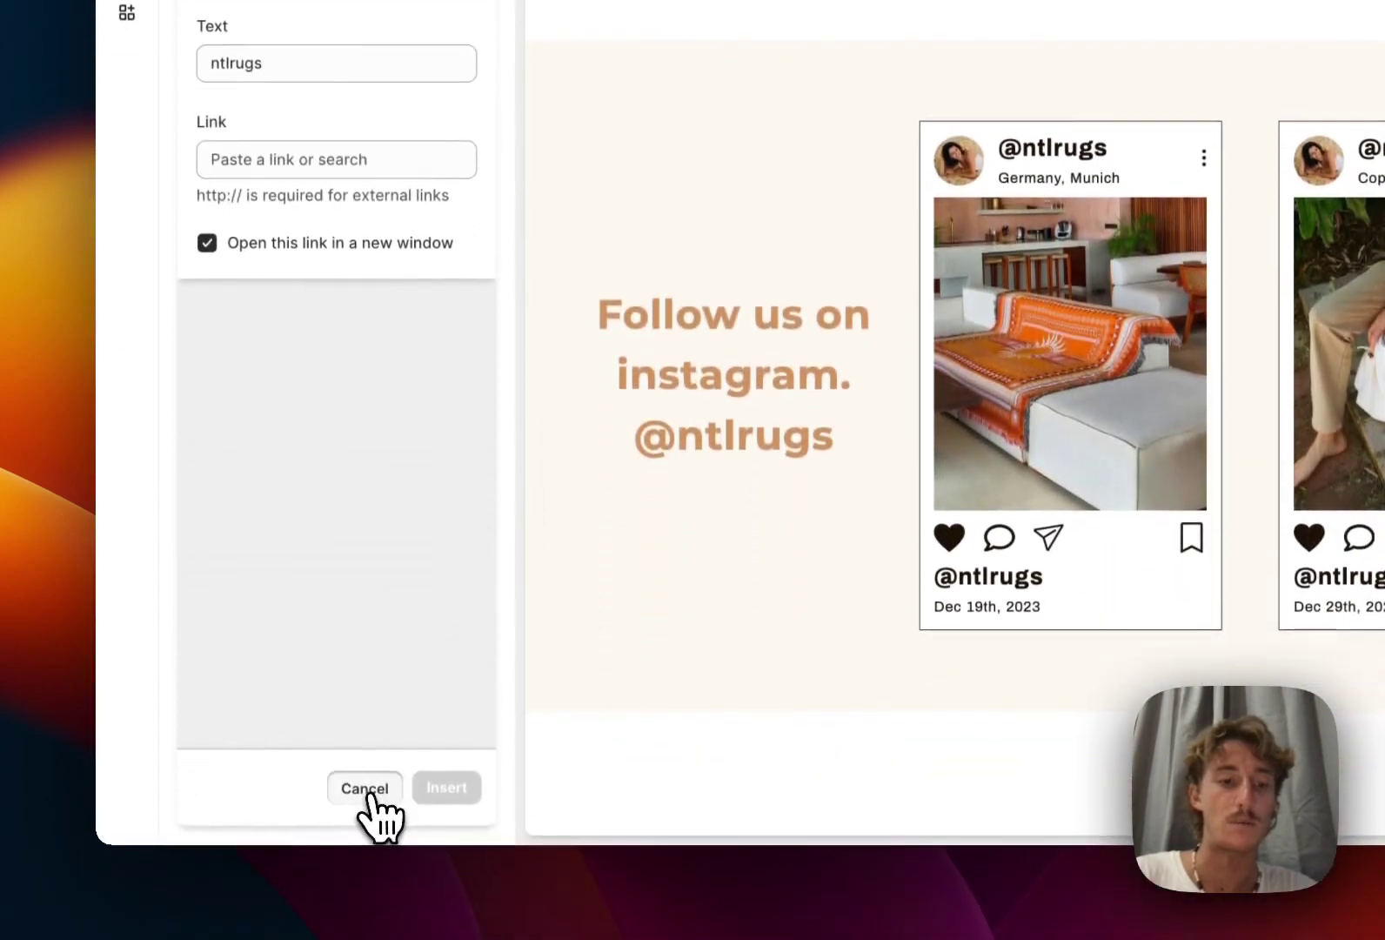
pyautogui.click(370, 794)
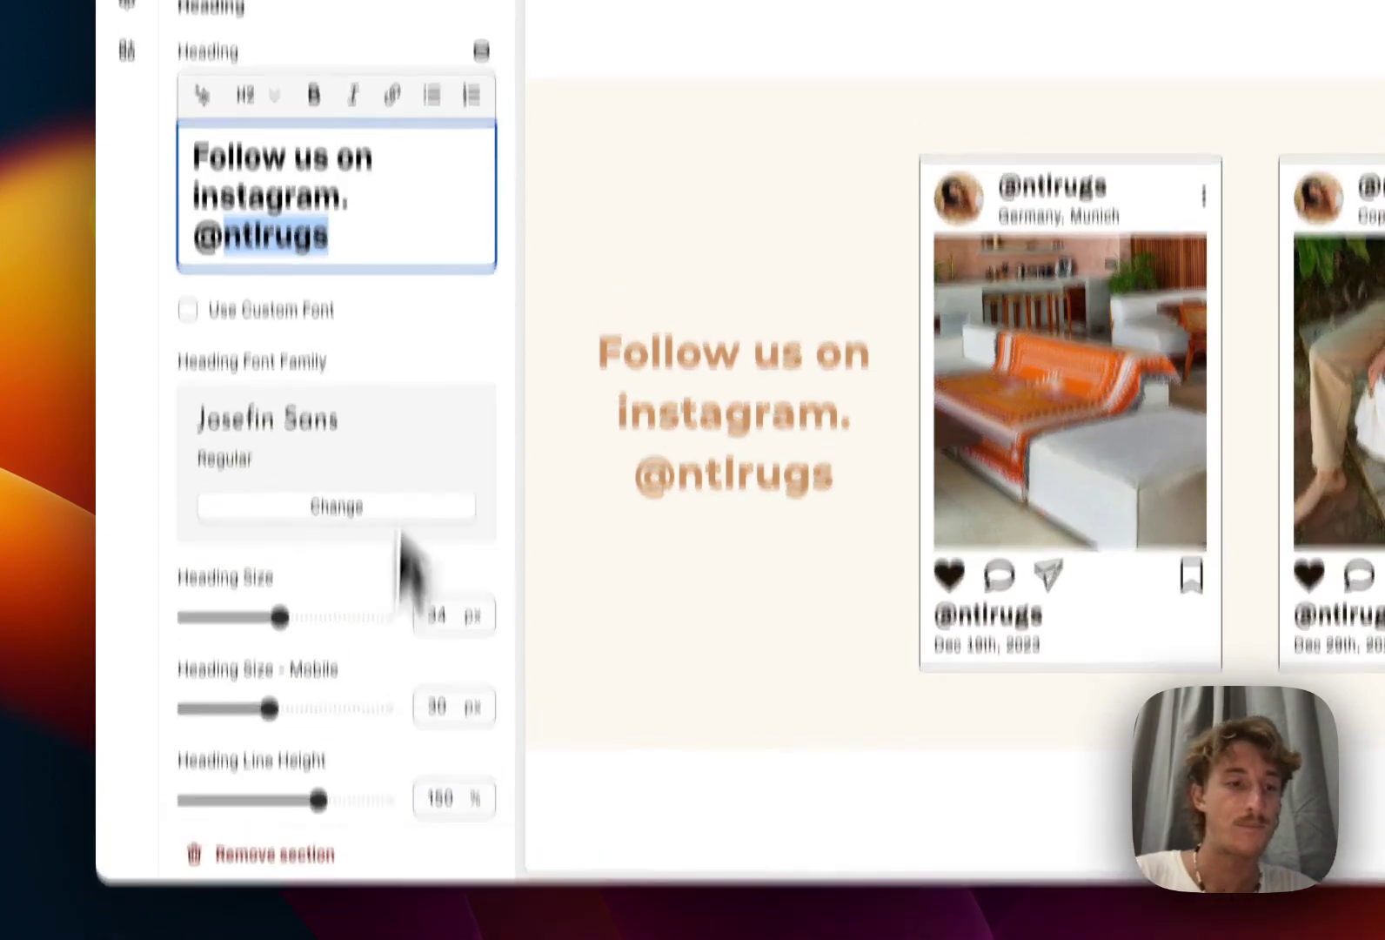
pyautogui.scroll(-4, 457, 588)
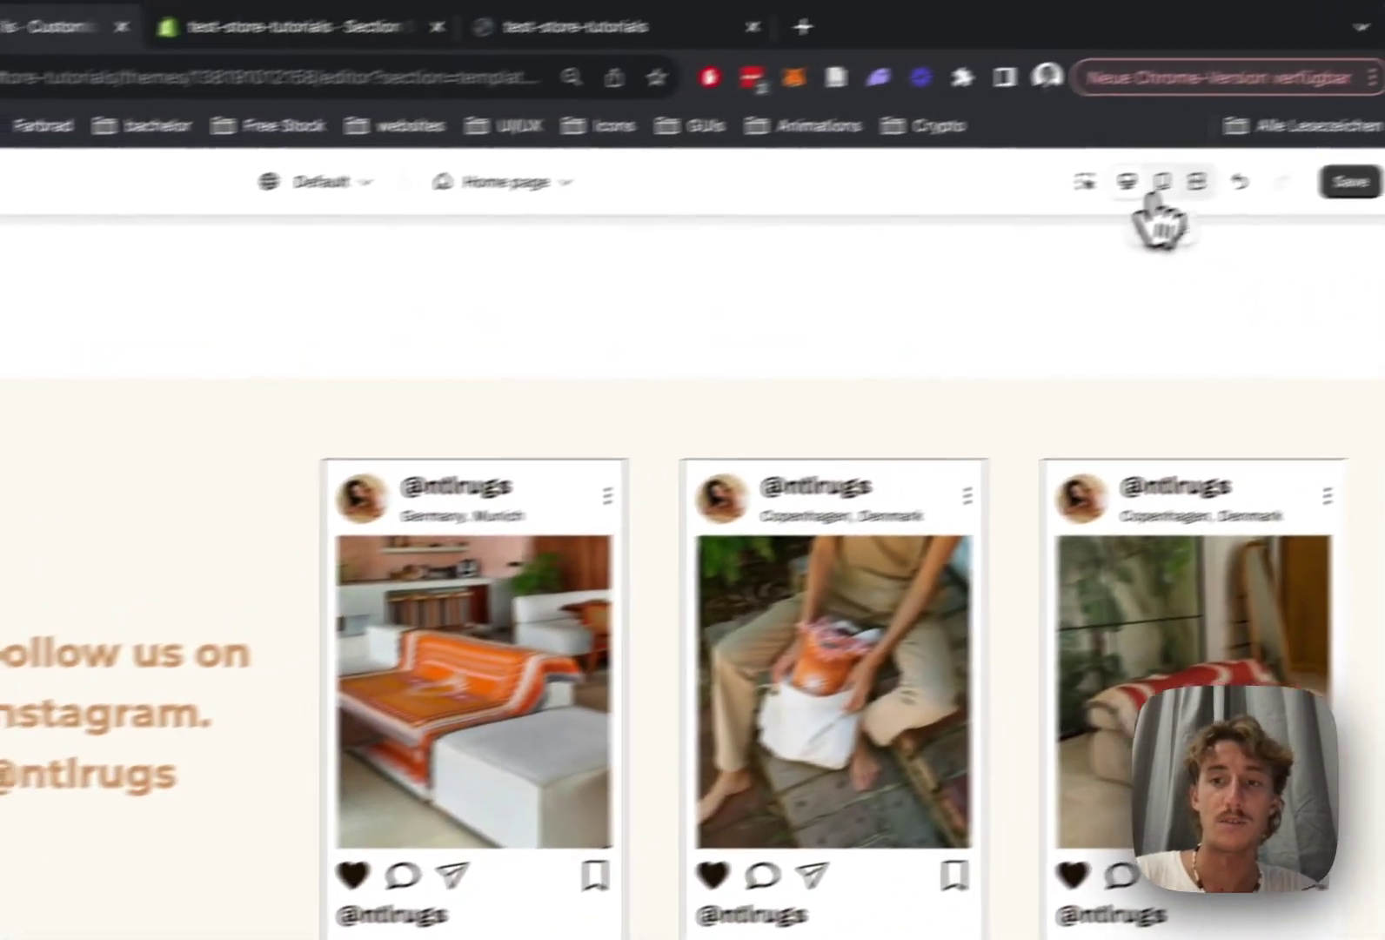
# Step: Preview the homepage in mobile layout and step through the Instagram carousel, then return to desktop view
pyautogui.click(1160, 187)
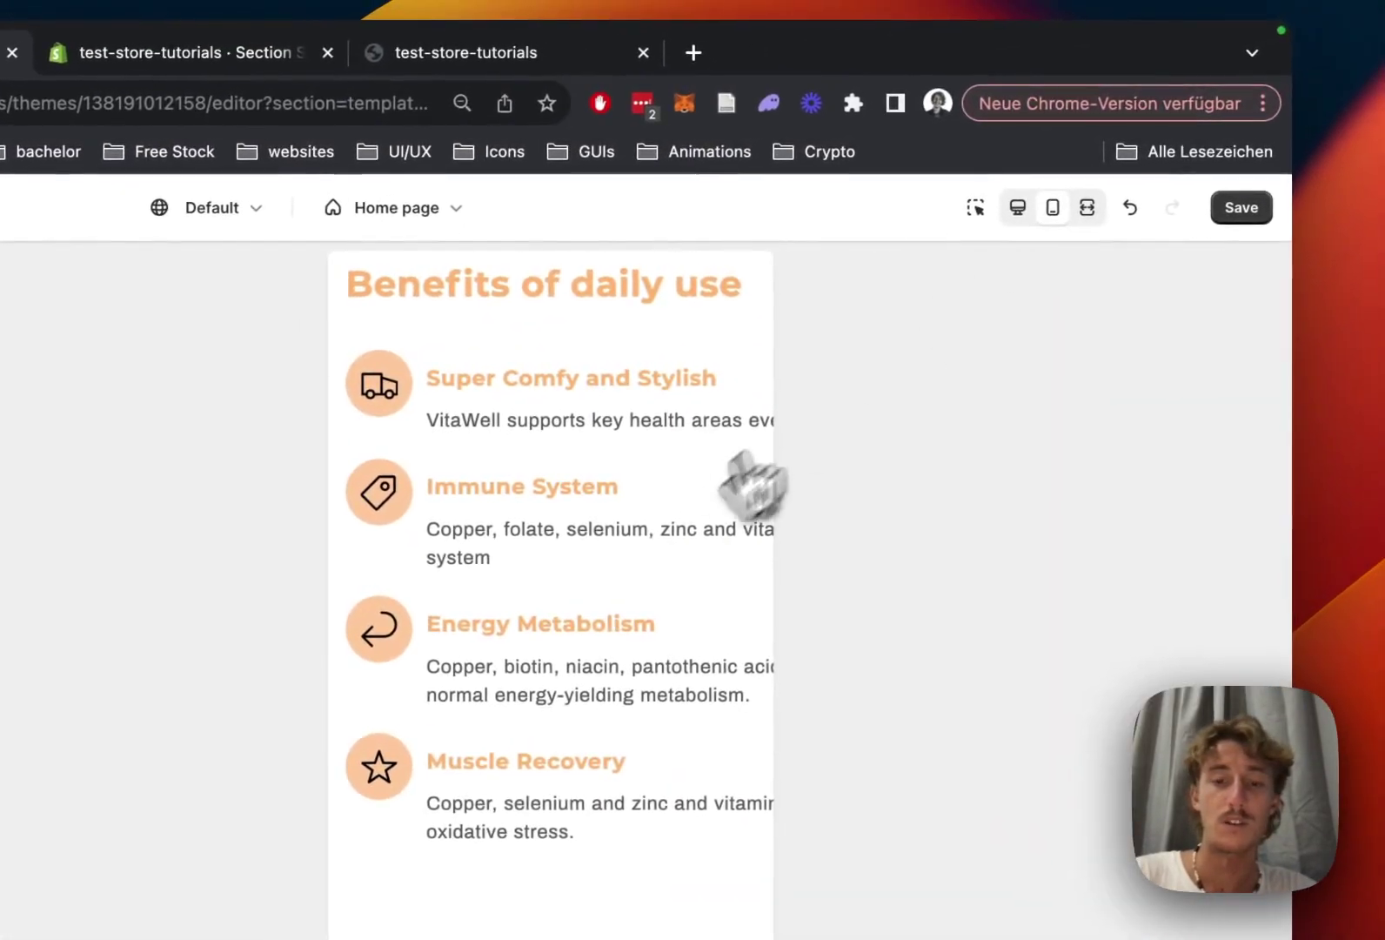
pyautogui.scroll(-10, 679, 548)
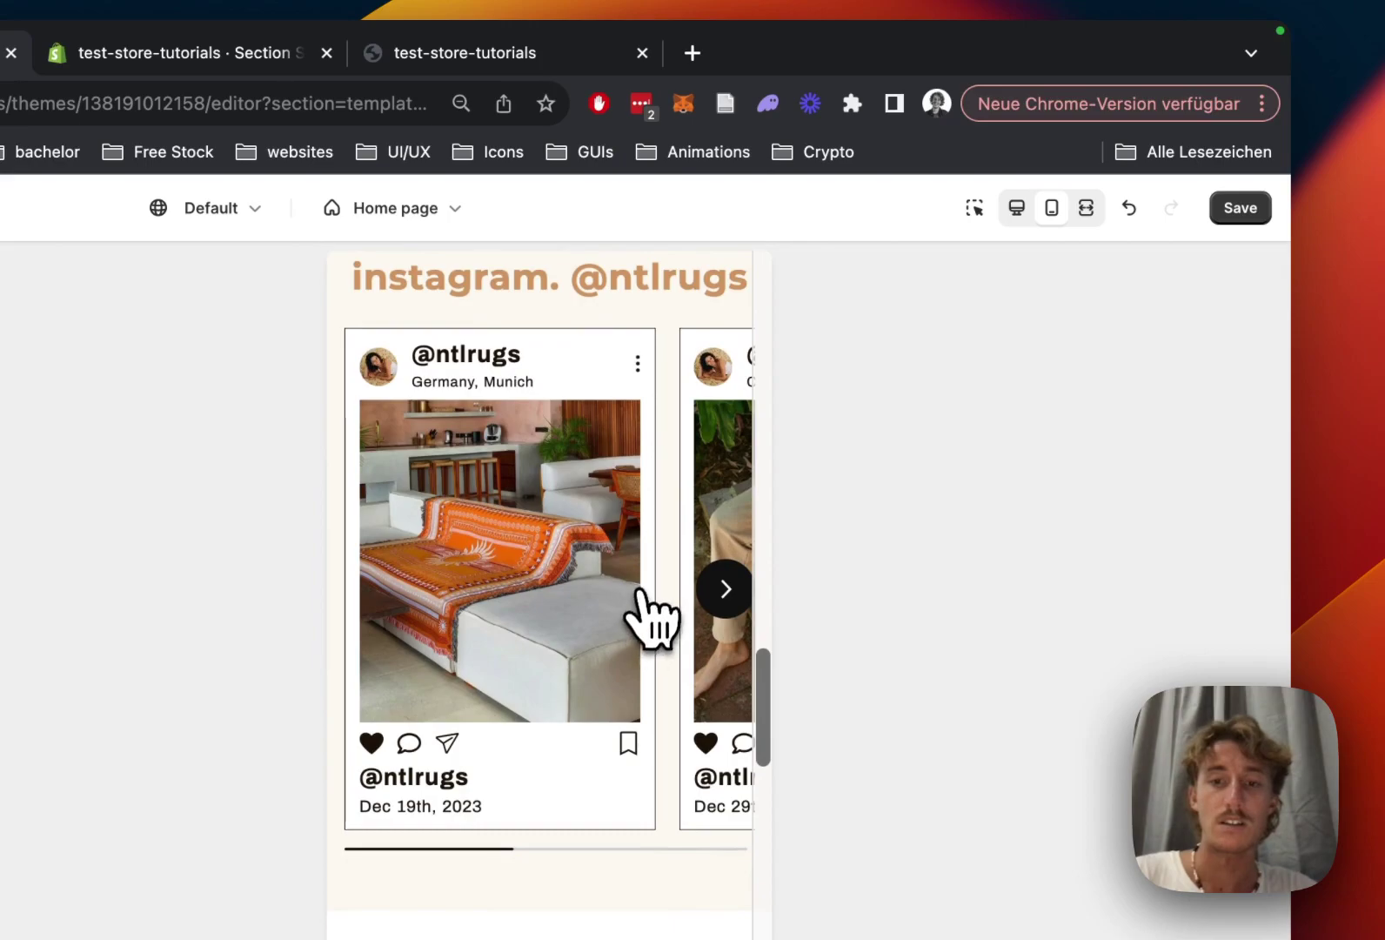
pyautogui.click(725, 592)
pyautogui.click(730, 609)
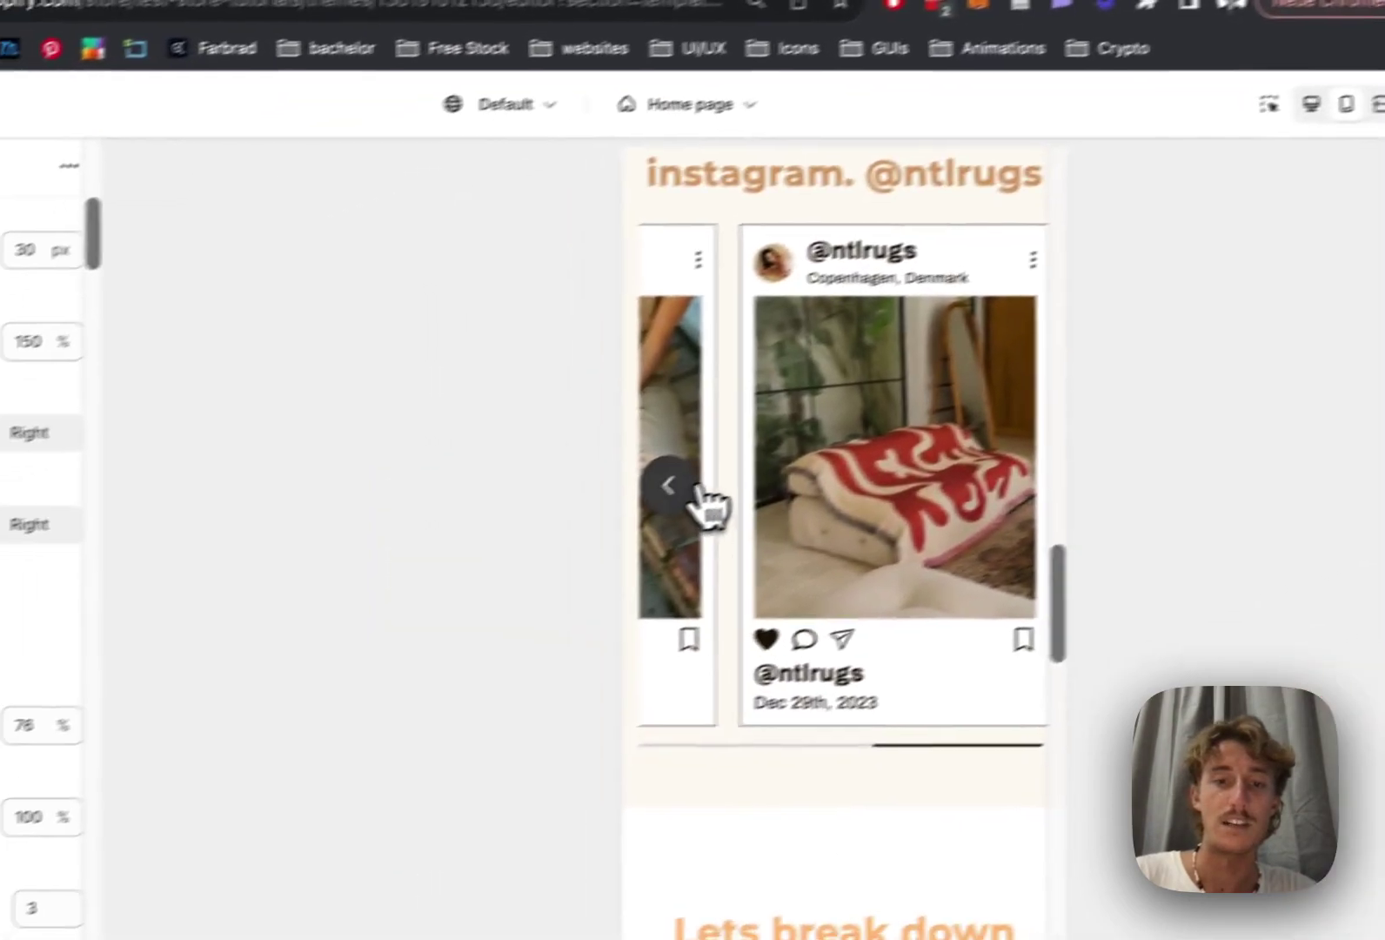
pyautogui.click(374, 590)
pyautogui.click(374, 590)
pyautogui.scroll(-10, 96, 557)
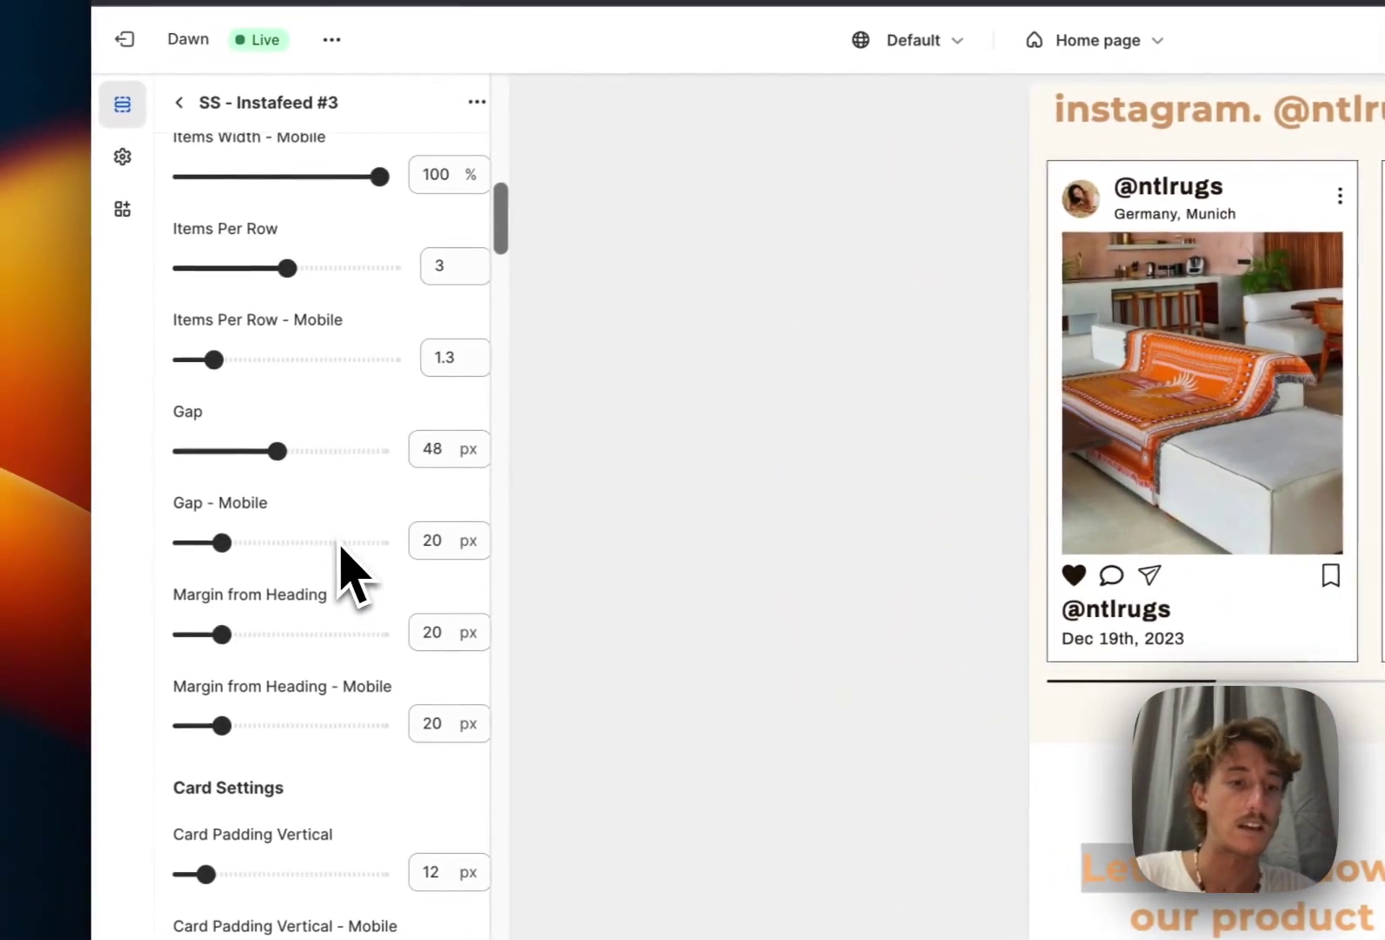
pyautogui.scroll(1, 346, 547)
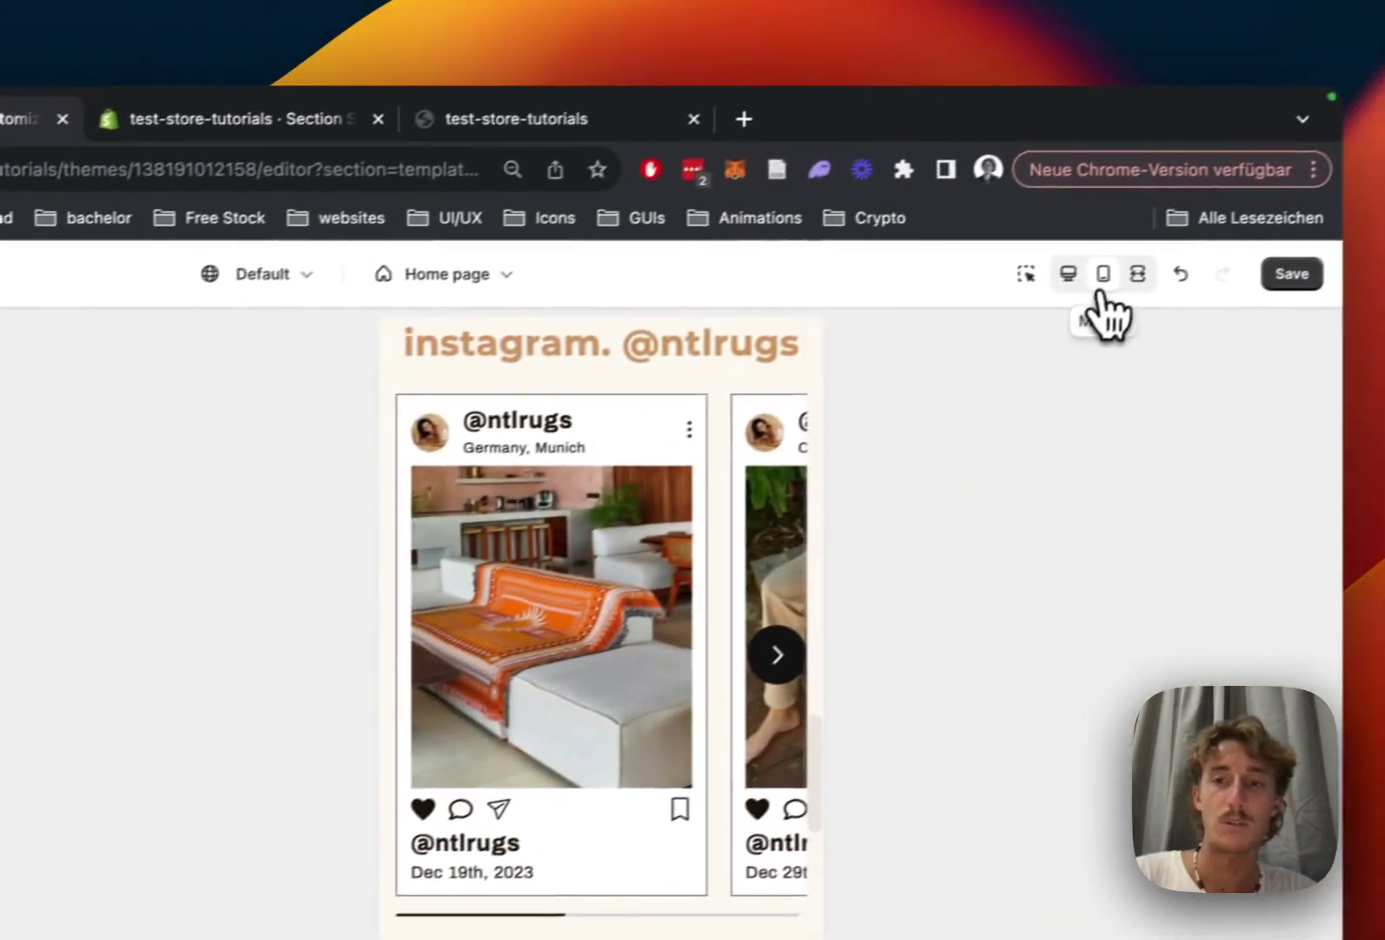
pyautogui.click(1100, 298)
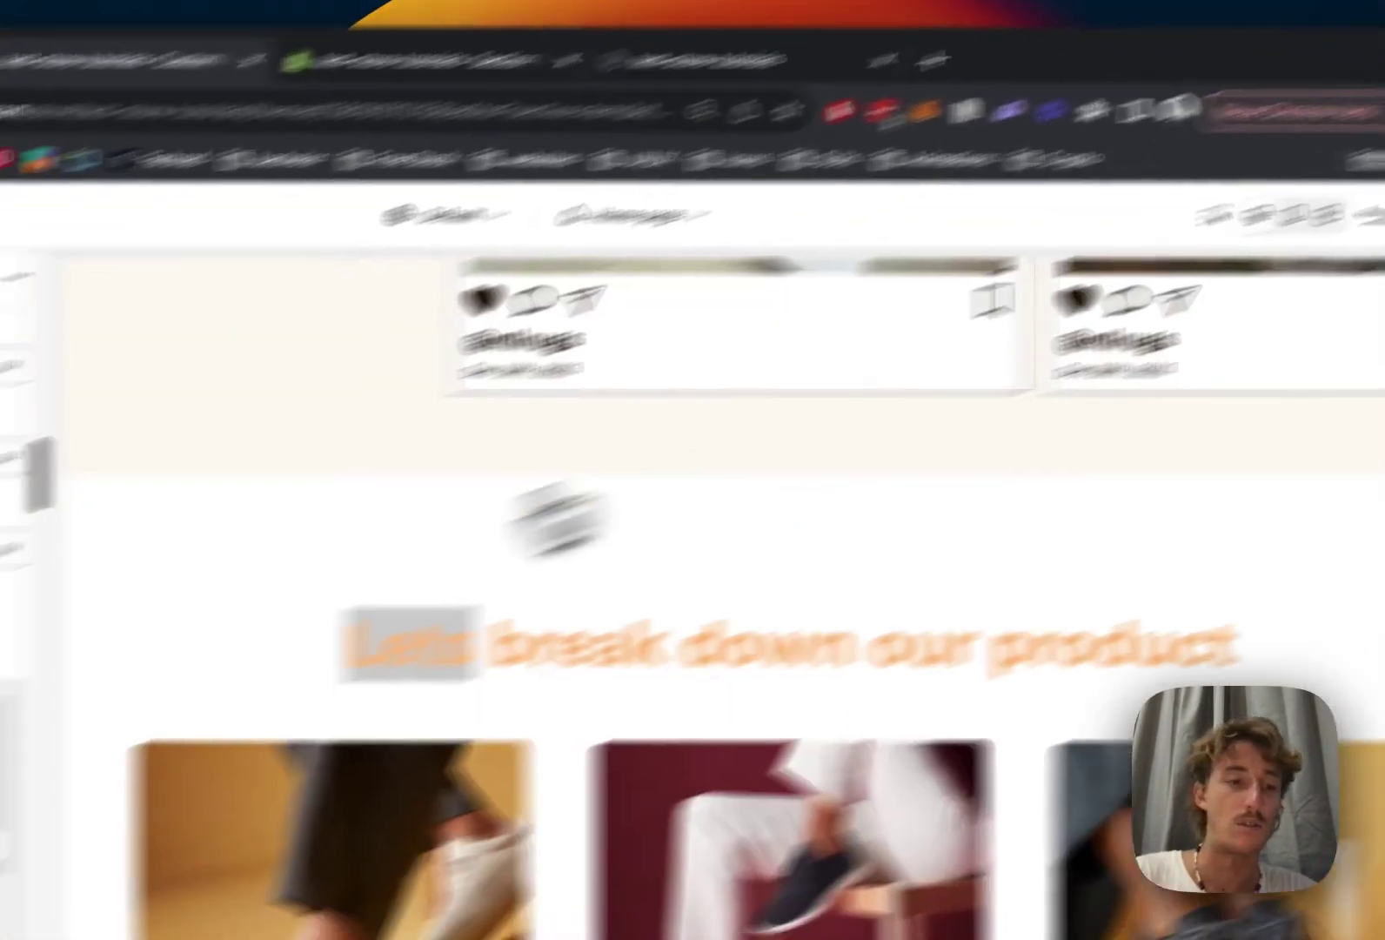
# Step: Enable 'Show on Desktop' for the slideshow arrows, save, and return to the sections list
pyautogui.scroll(-15, 104, 540)
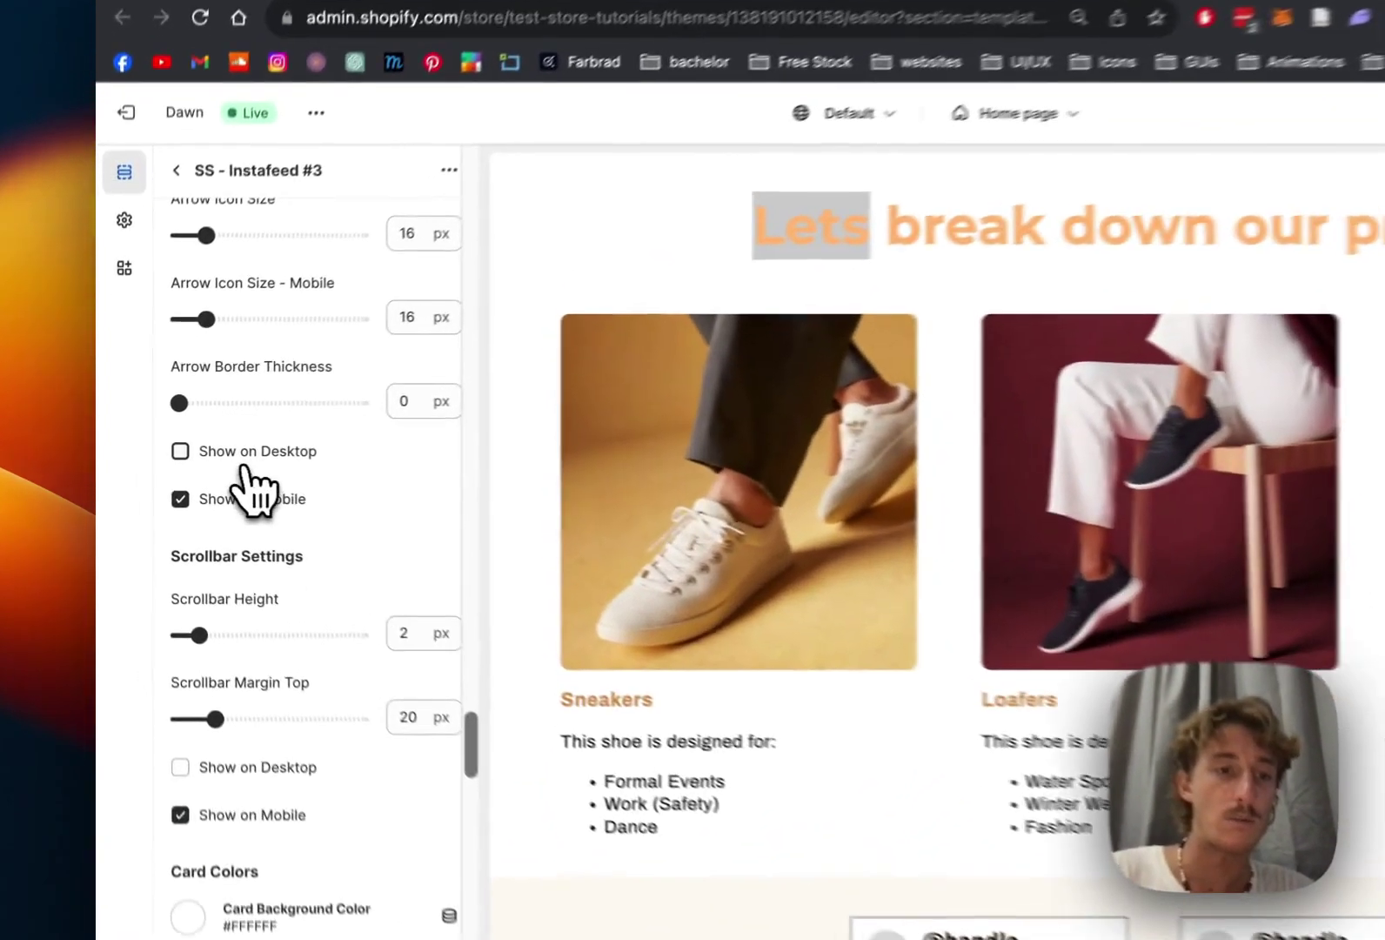
pyautogui.click(197, 454)
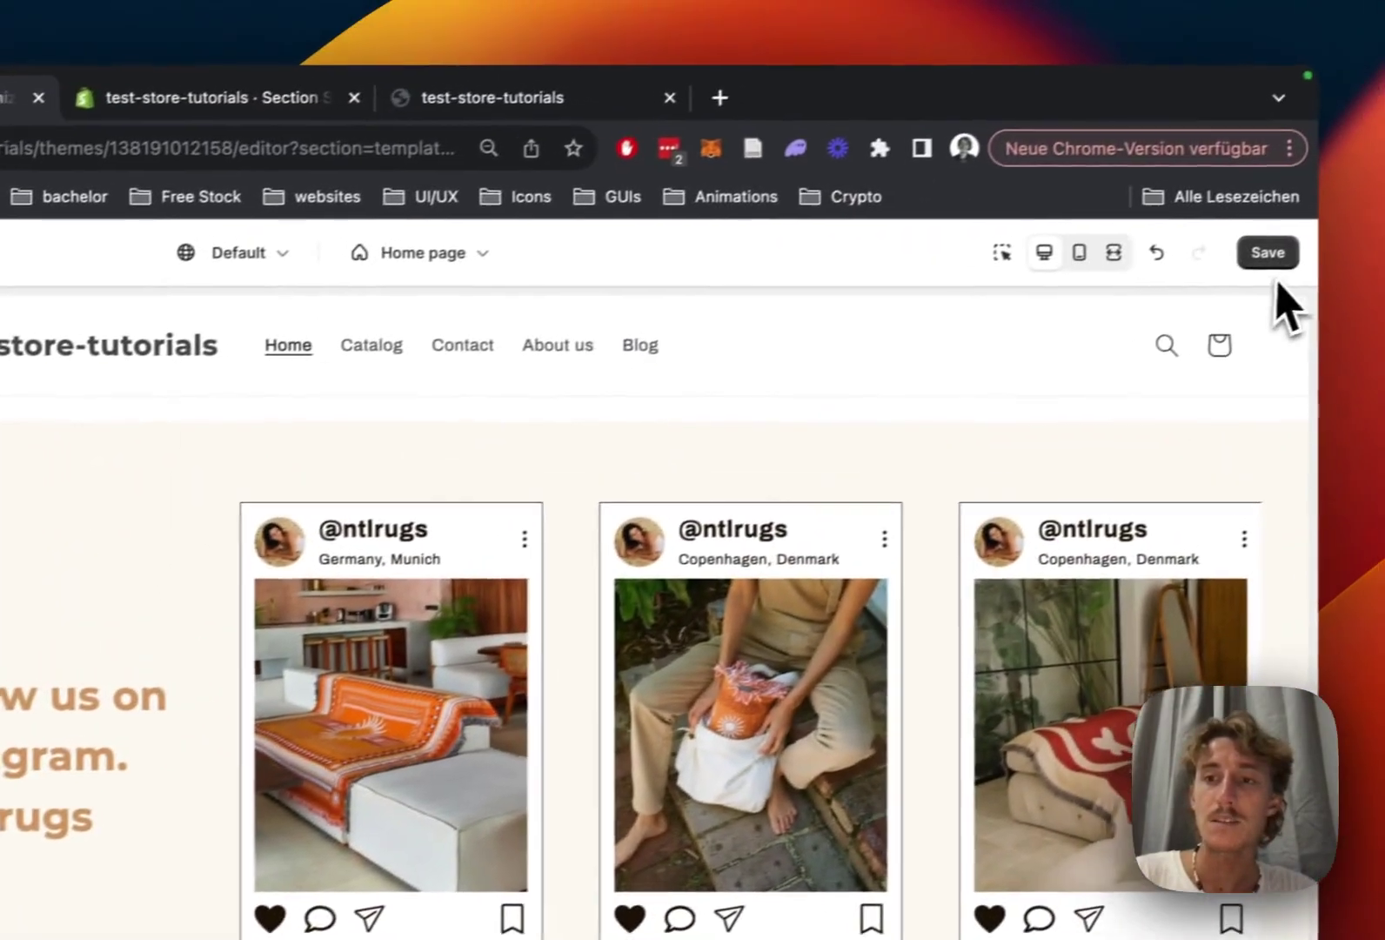
pyautogui.click(1262, 252)
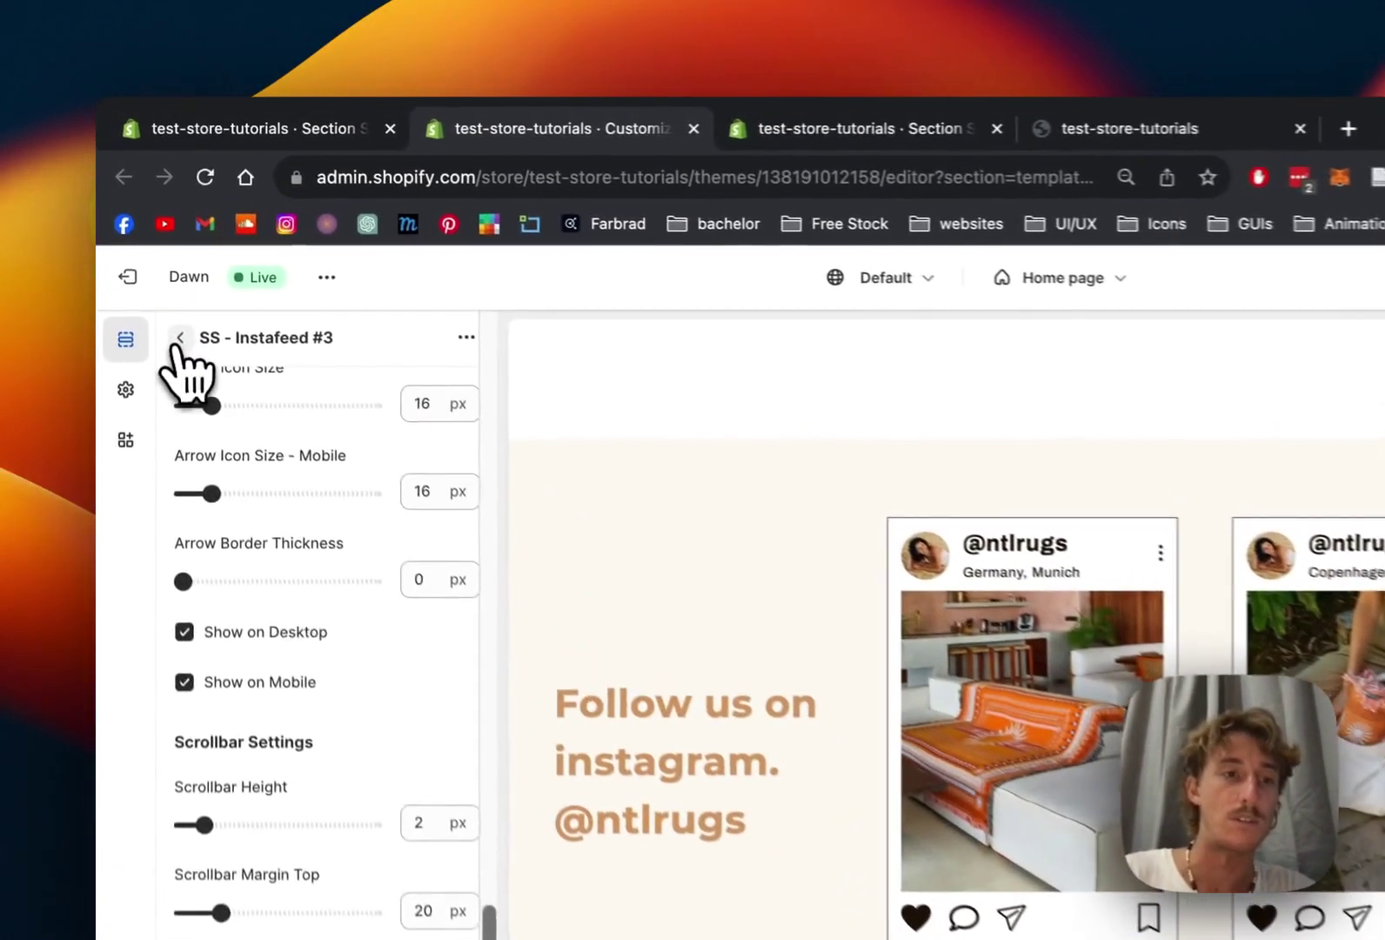
pyautogui.click(151, 253)
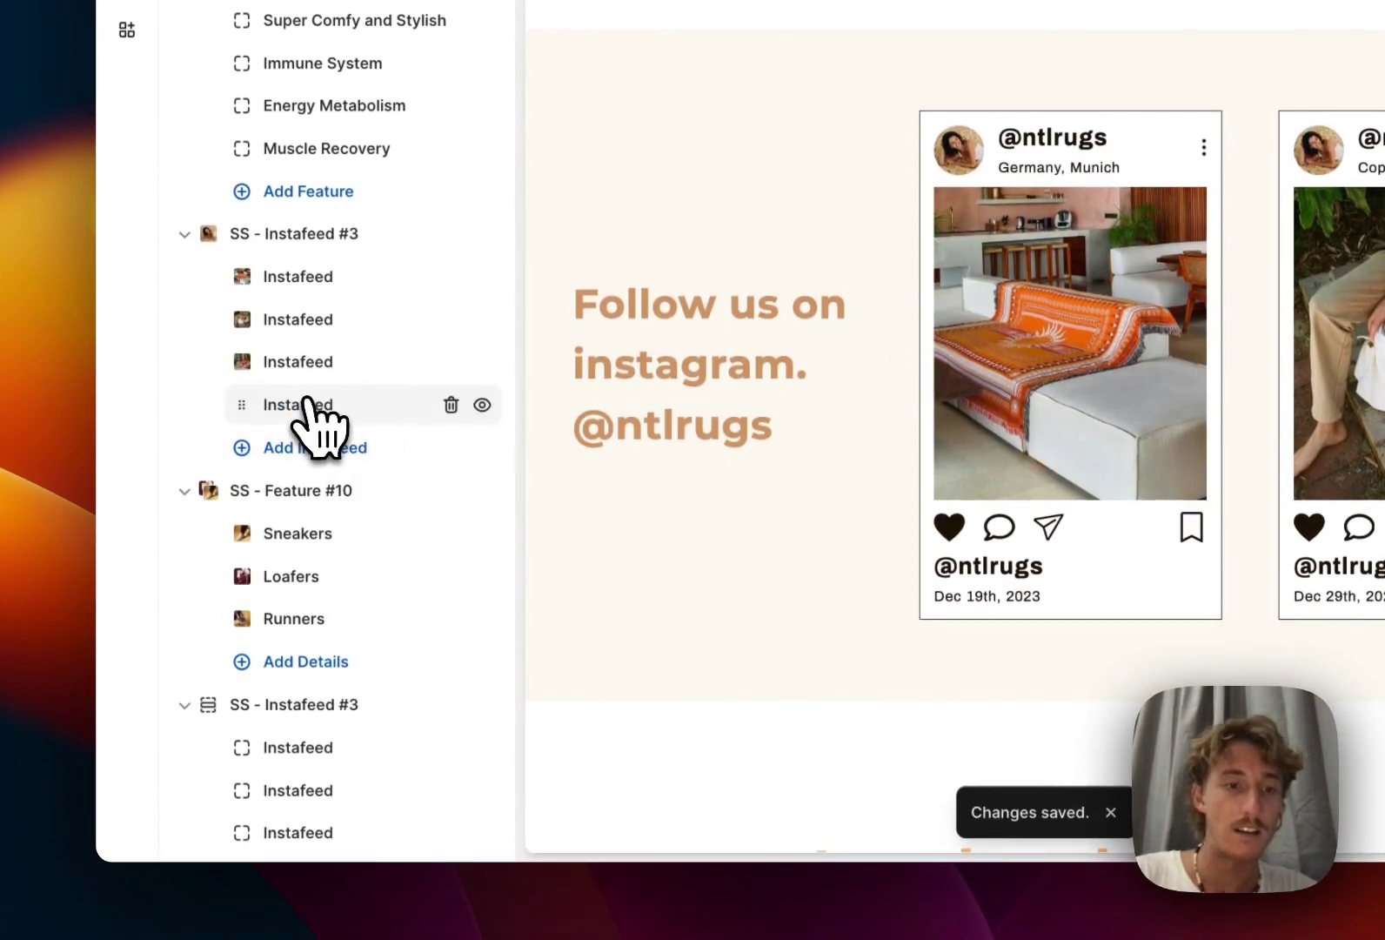
# Step: Give the fourth Instafeed post the NTL-Slider-After living-room photo and save
pyautogui.click(304, 405)
pyautogui.click(338, 400)
pyautogui.scroll(-5, 643, 644)
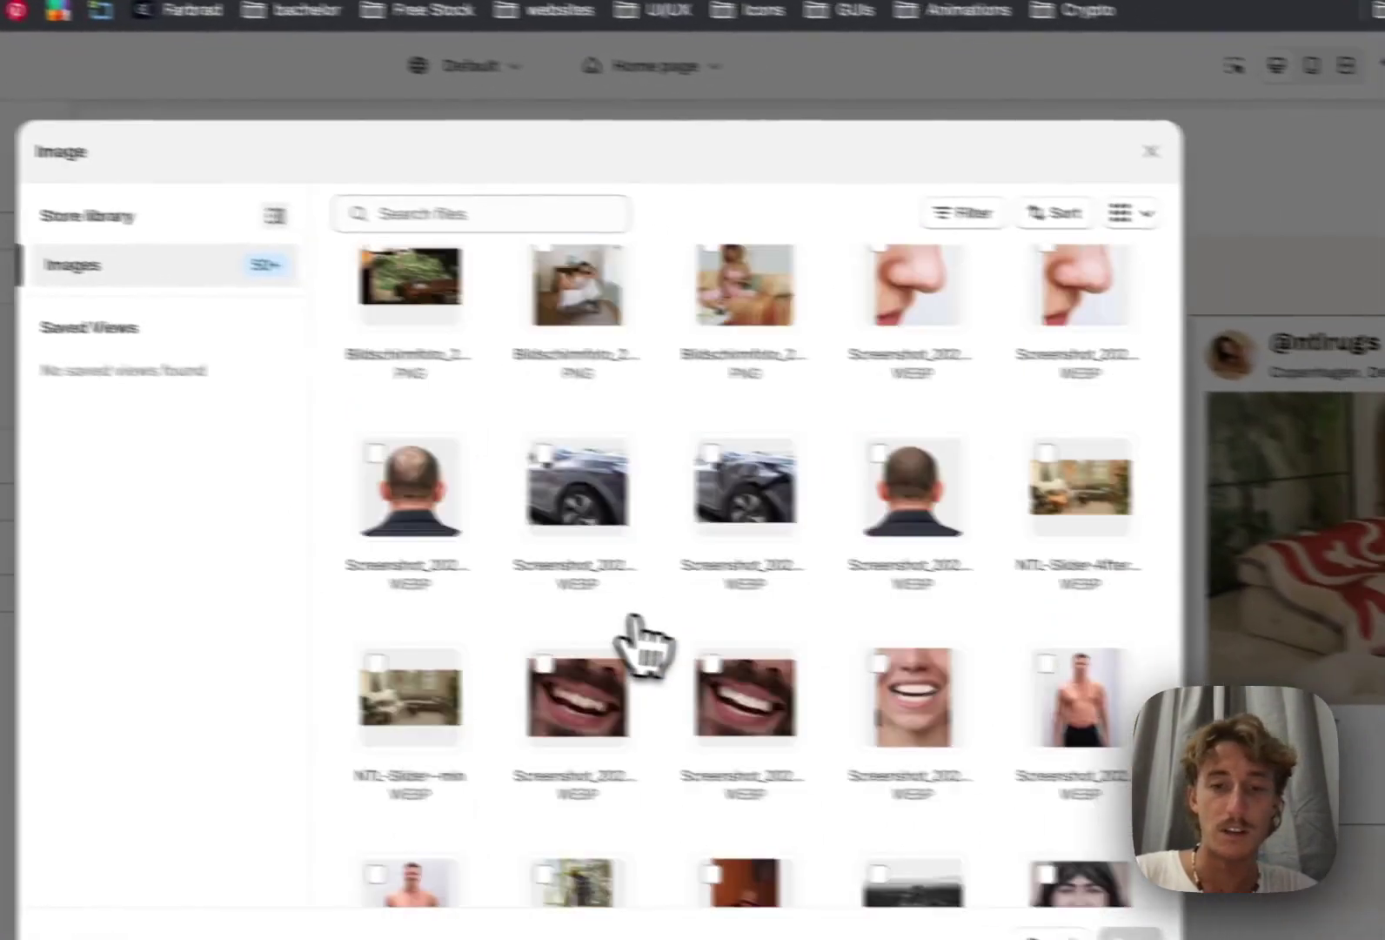
pyautogui.scroll(-3, 644, 644)
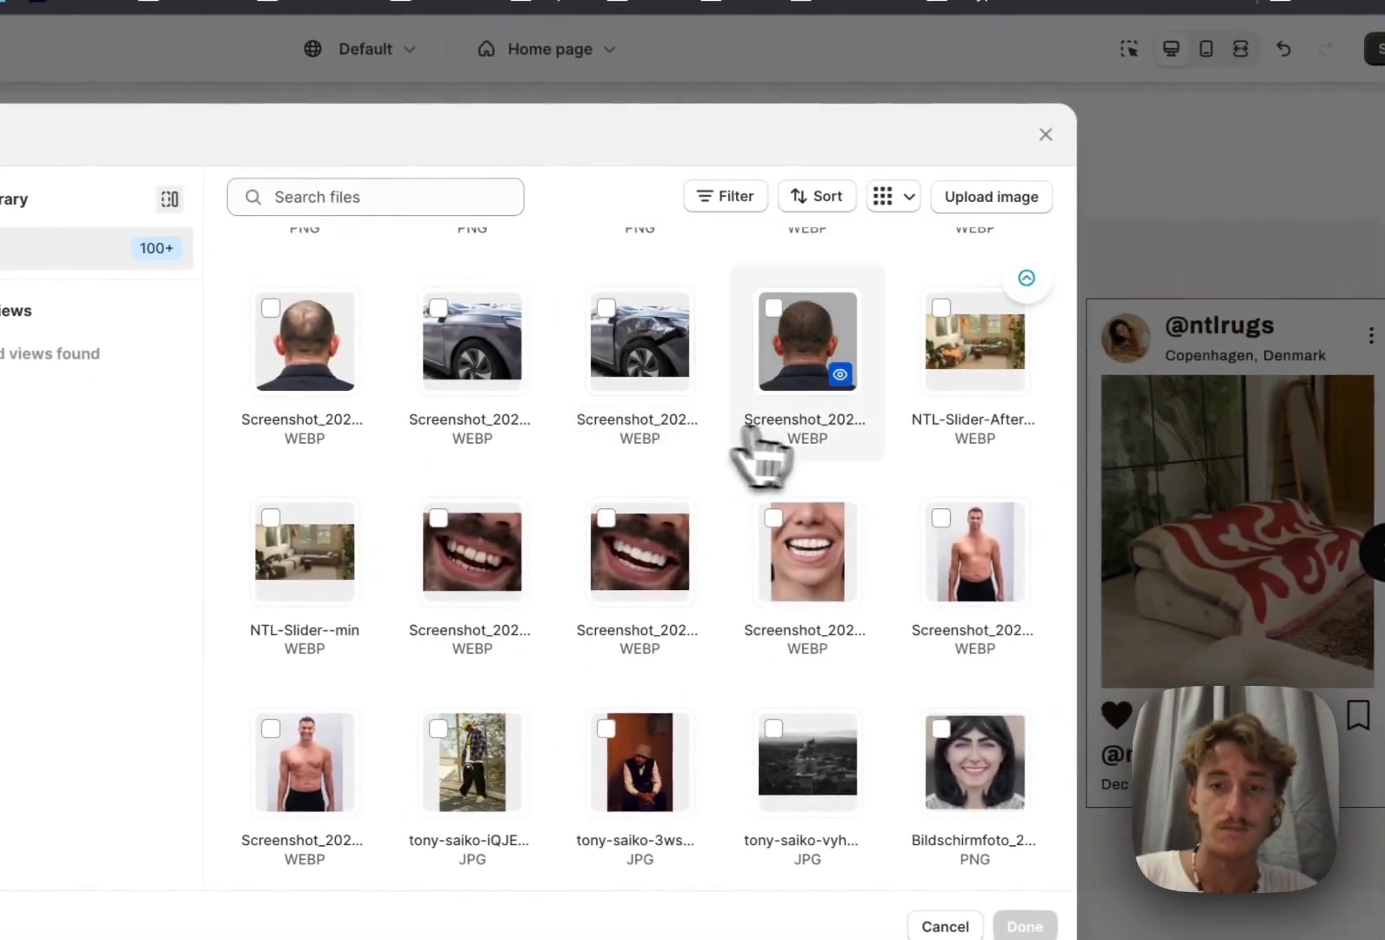
pyautogui.scroll(2, 749, 428)
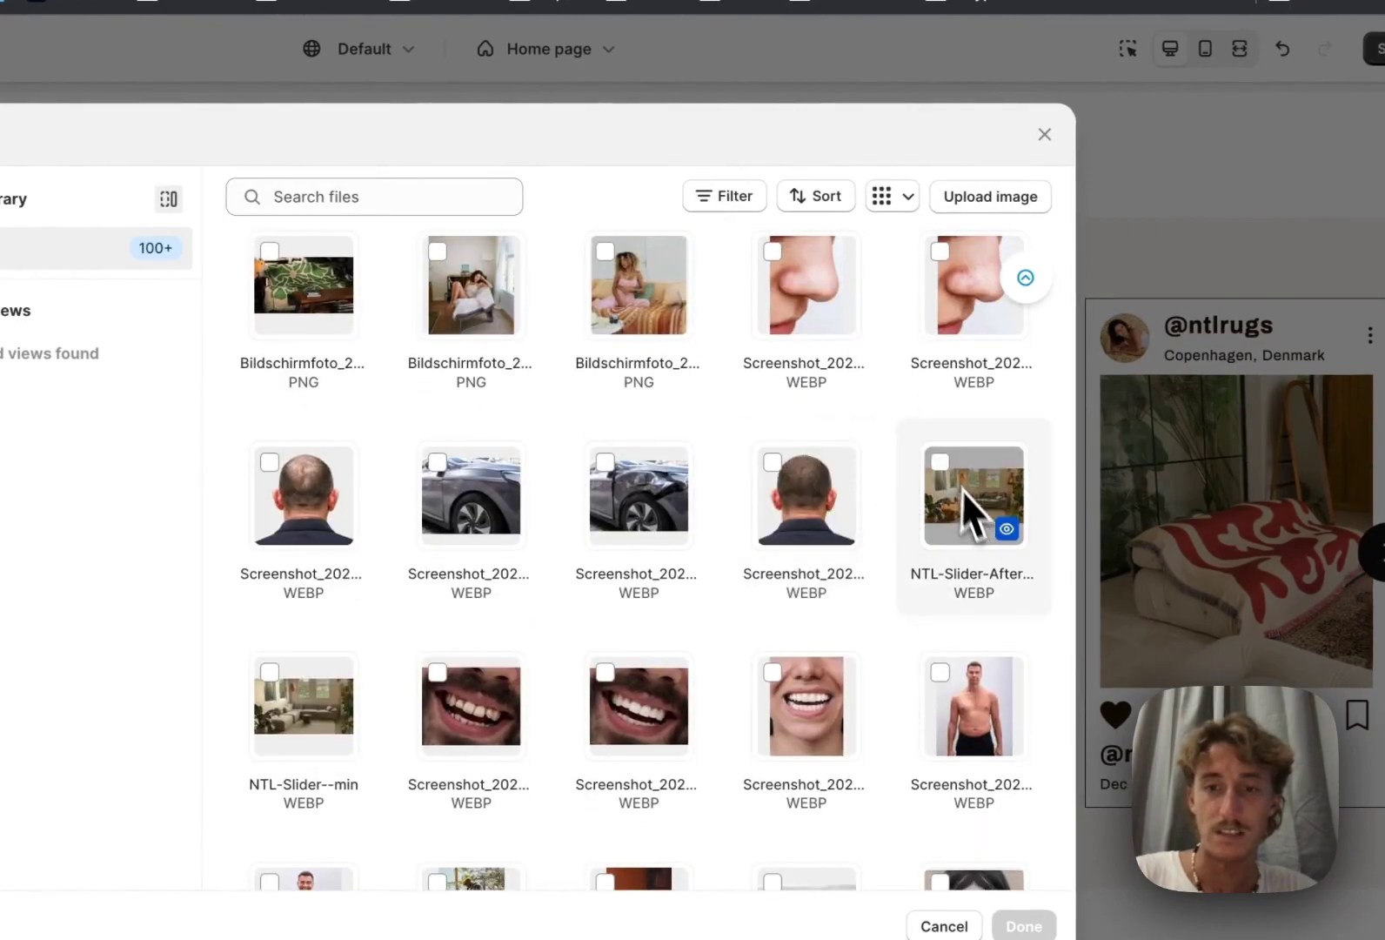
pyautogui.click(961, 489)
pyautogui.click(1024, 926)
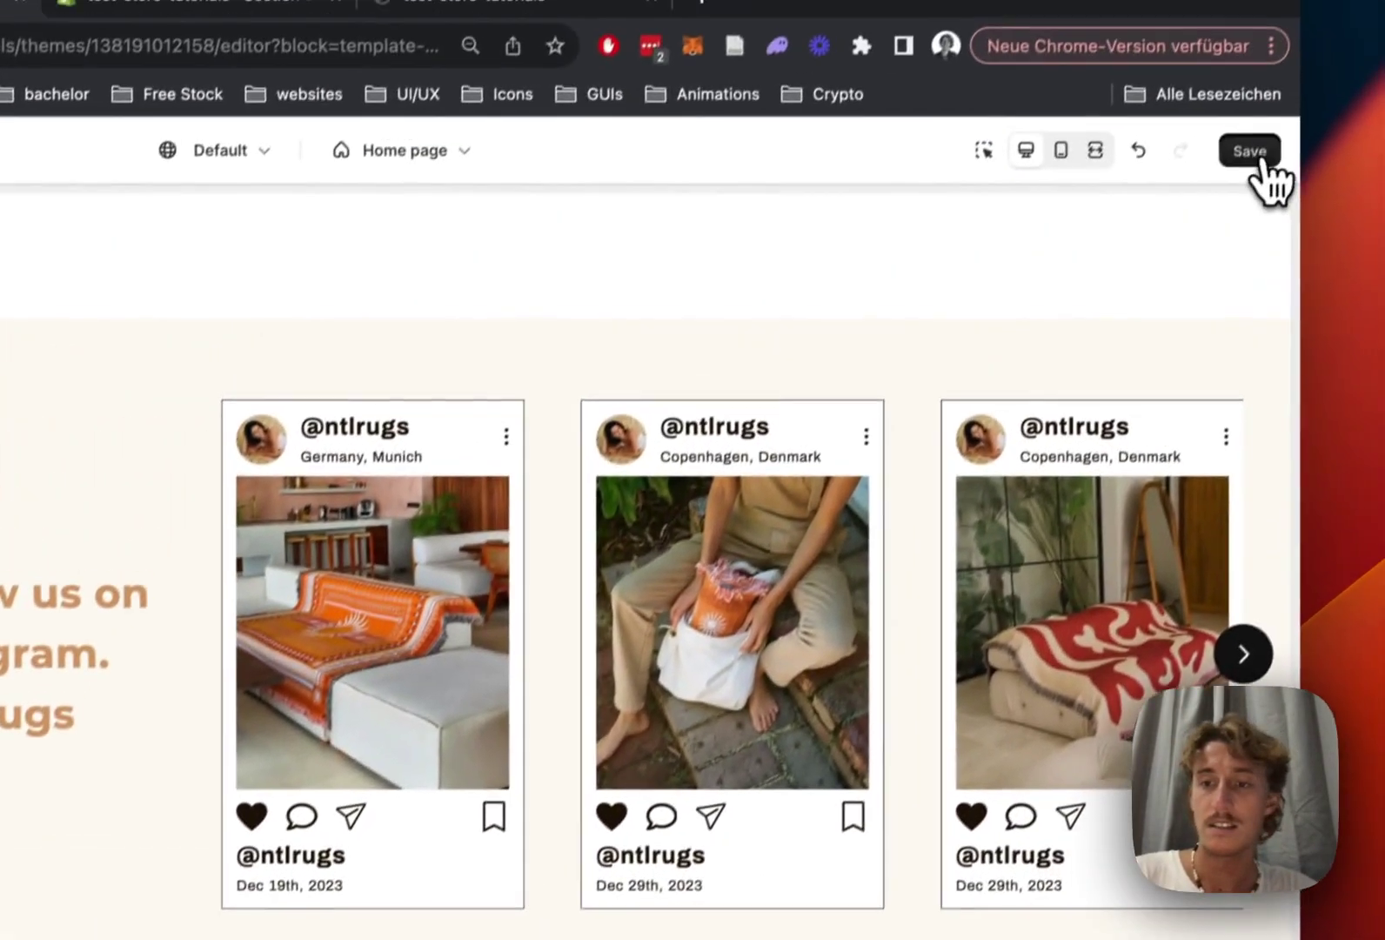
pyautogui.click(1249, 150)
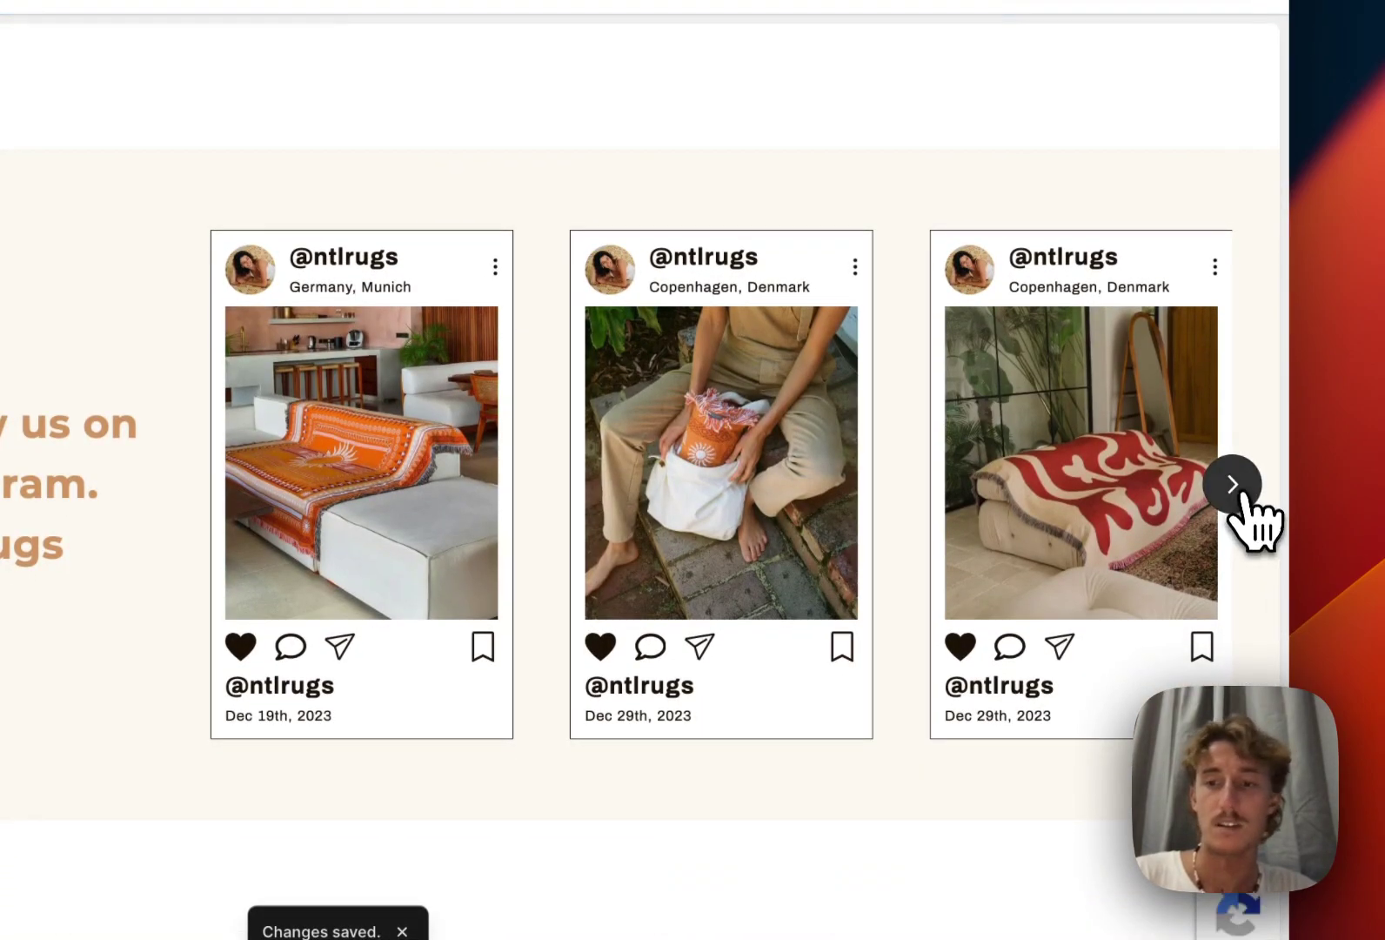
# Step: Test the preview slideshow forward and back, then return to the homepage sections list
pyautogui.click(1240, 491)
pyautogui.click(211, 483)
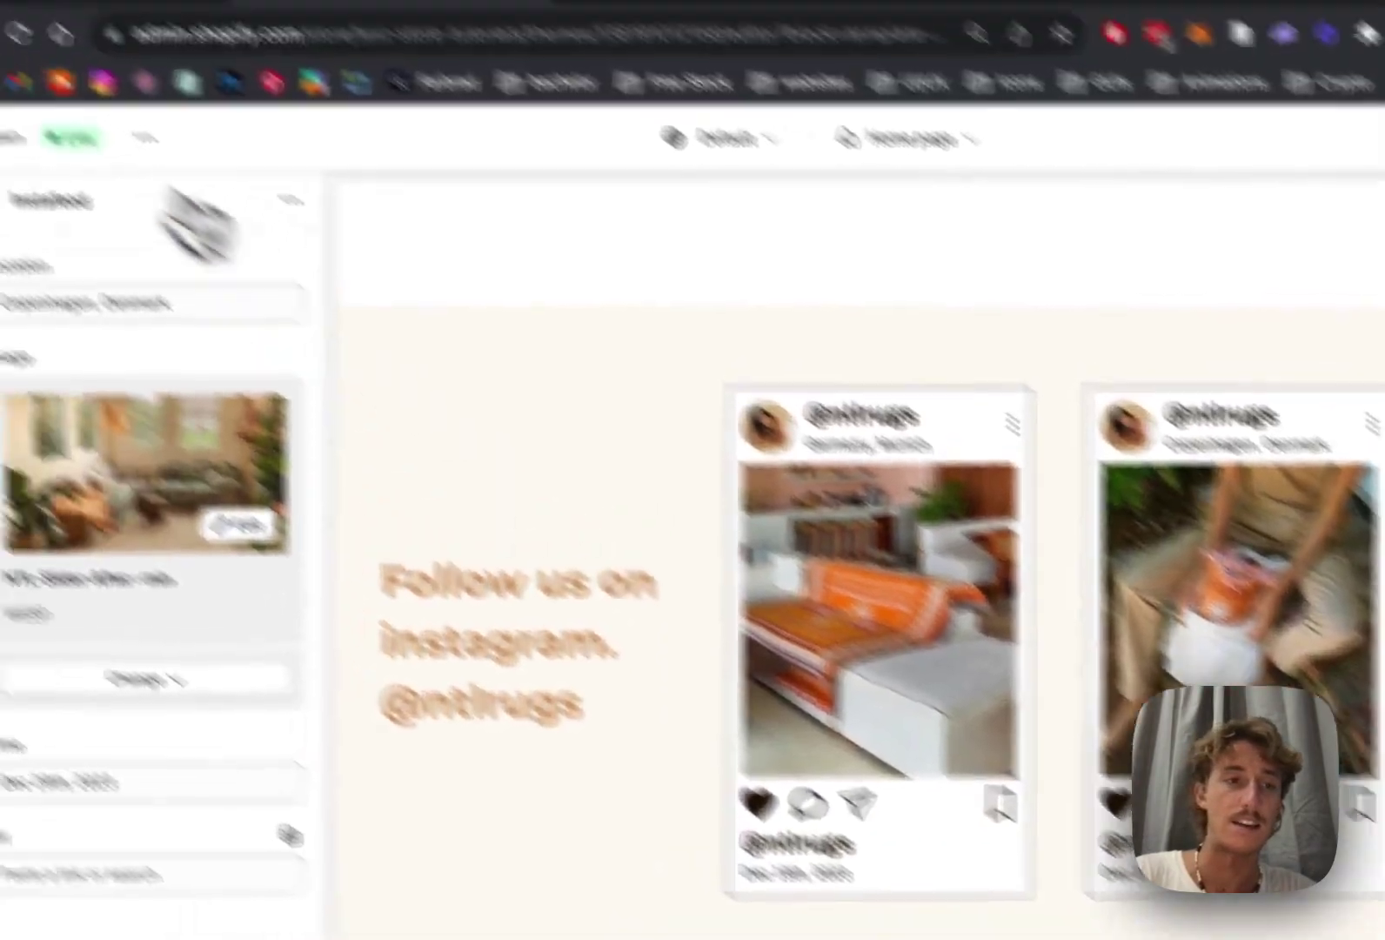
pyautogui.click(7, 200)
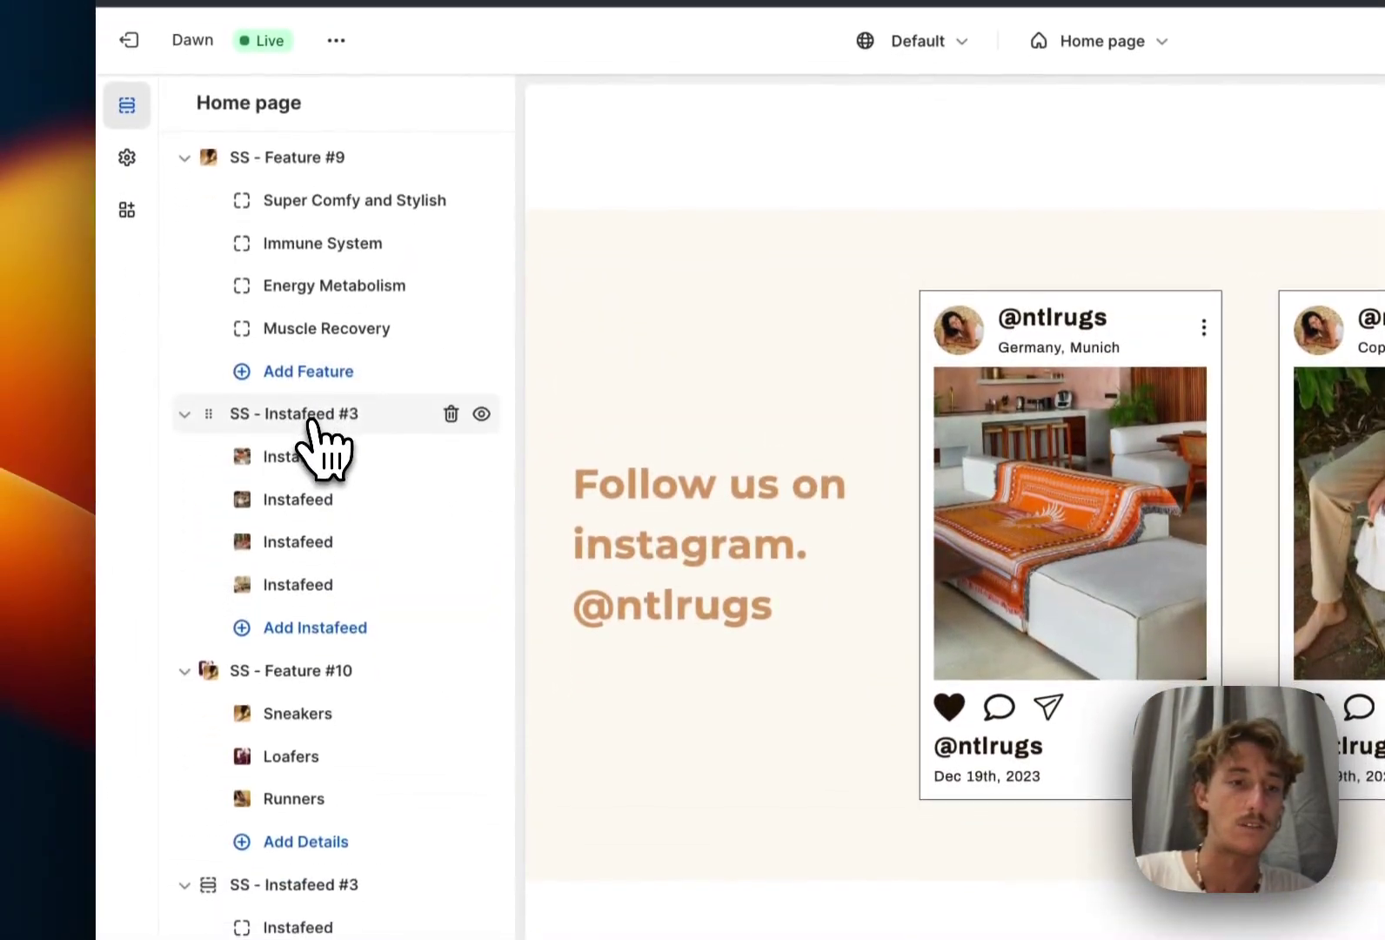
# Step: Set the Instafeed Card Author Color to orange (#FFBC7C) and save
pyautogui.click(311, 417)
pyautogui.scroll(-20, 340, 470)
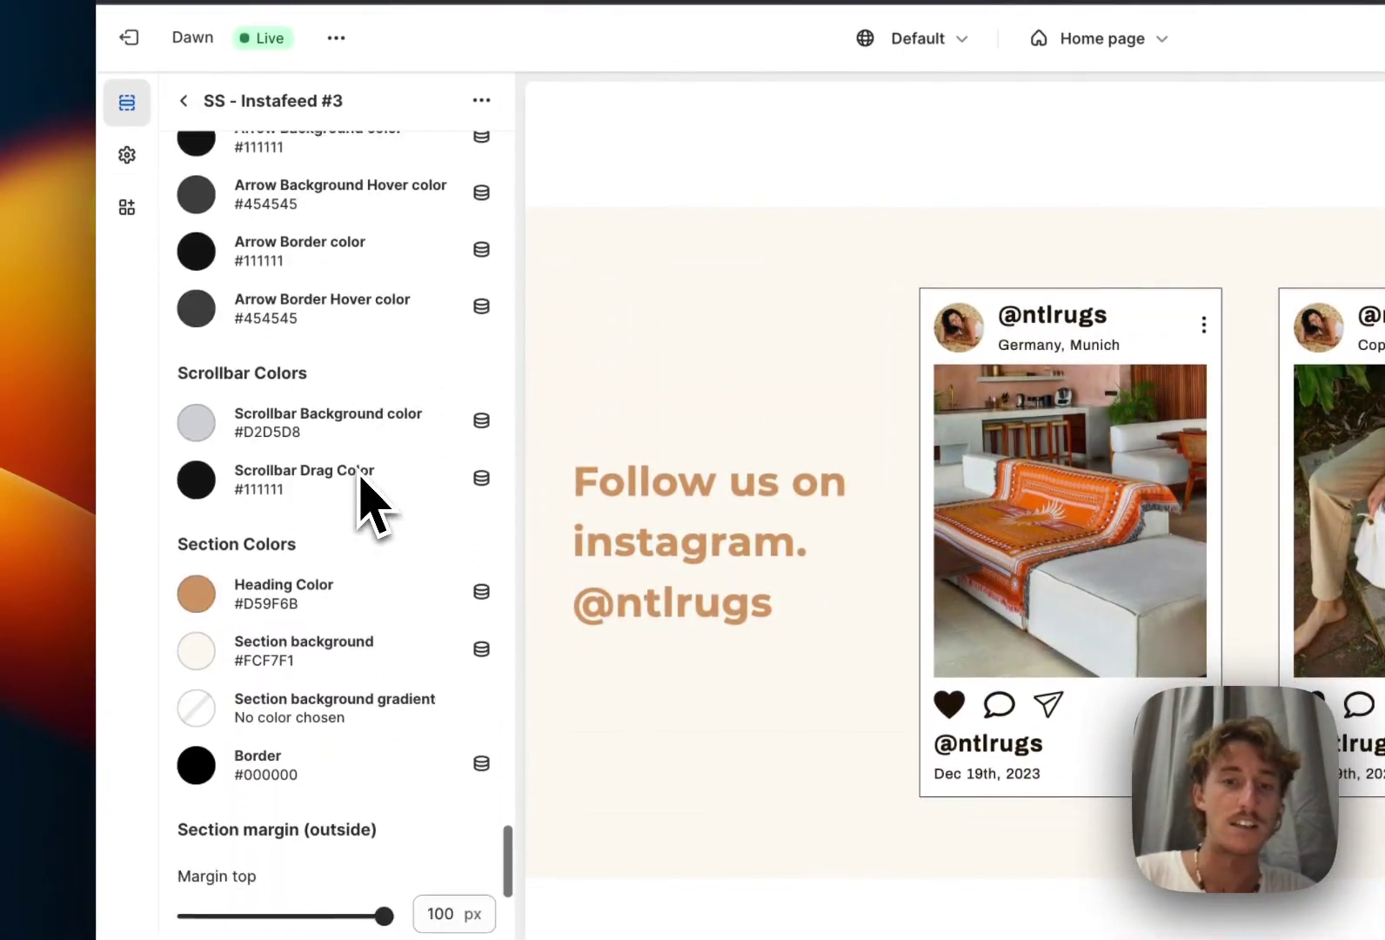
pyautogui.scroll(10, 361, 479)
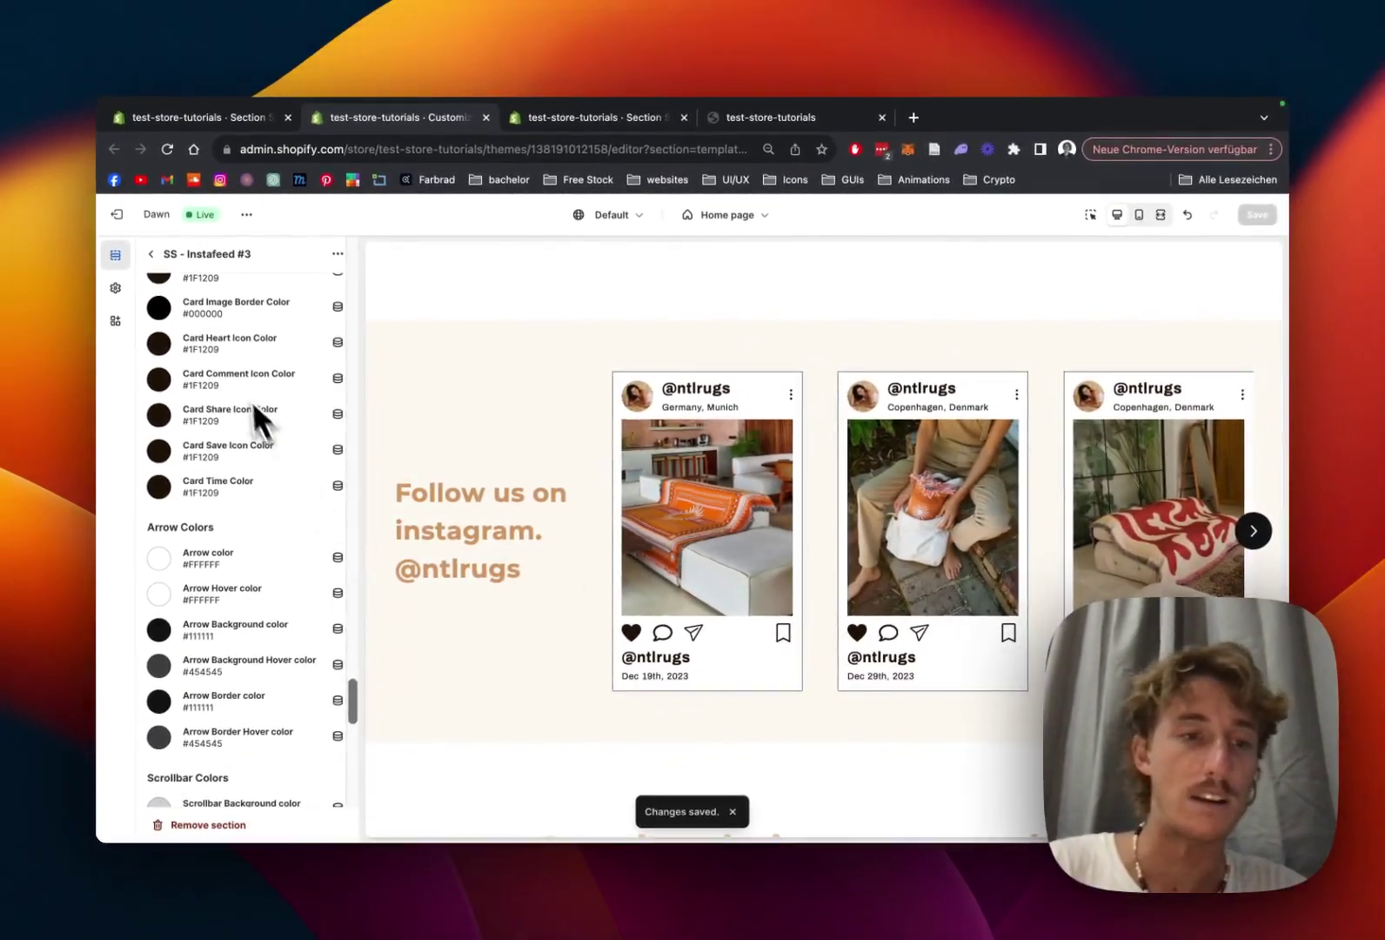
pyautogui.scroll(8, 240, 392)
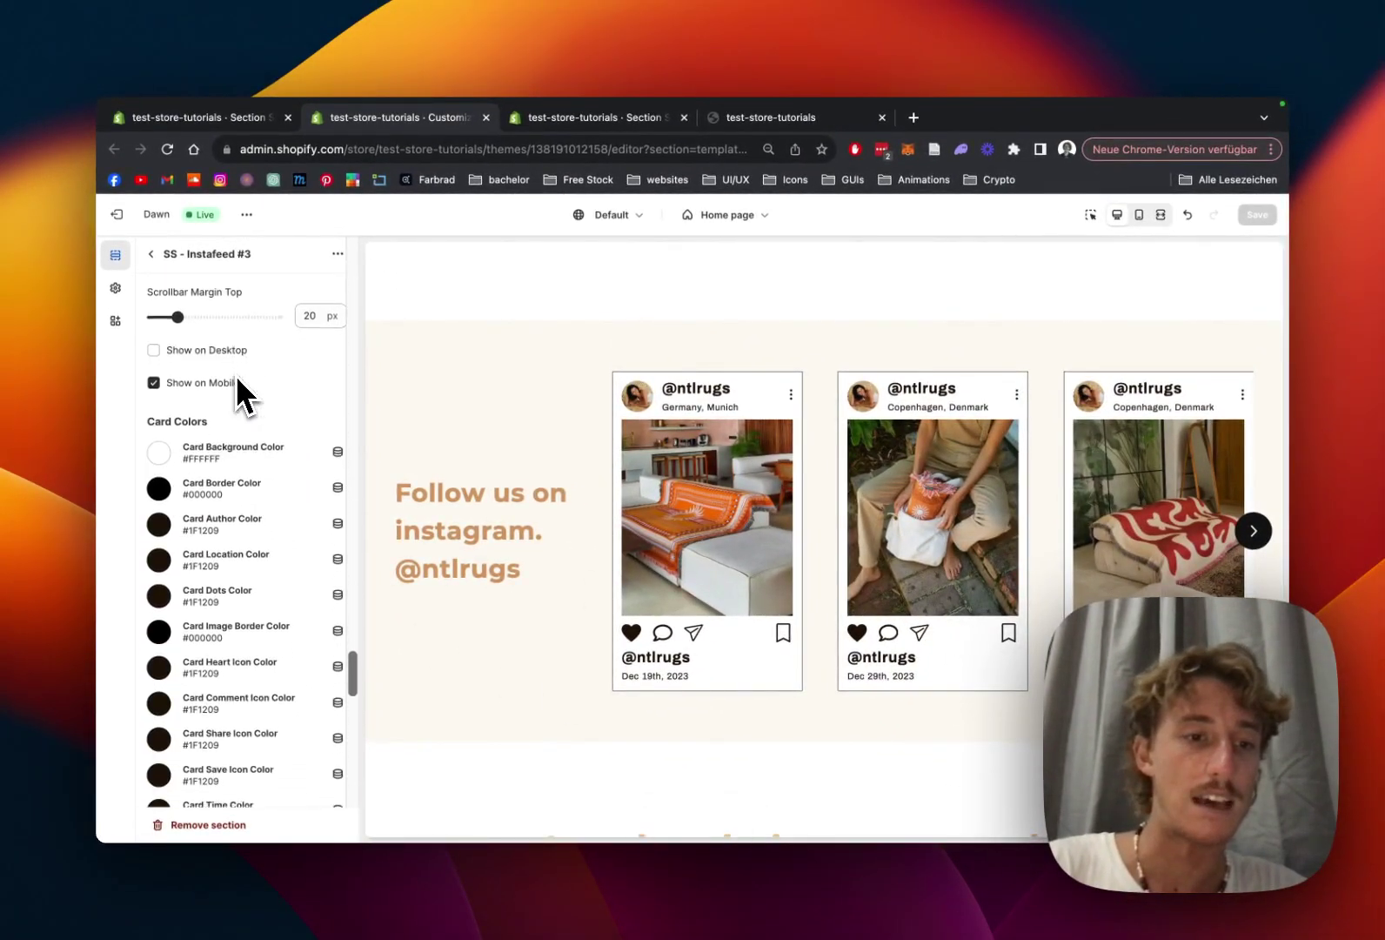
pyautogui.scroll(-1, 253, 453)
pyautogui.scroll(-8, 223, 492)
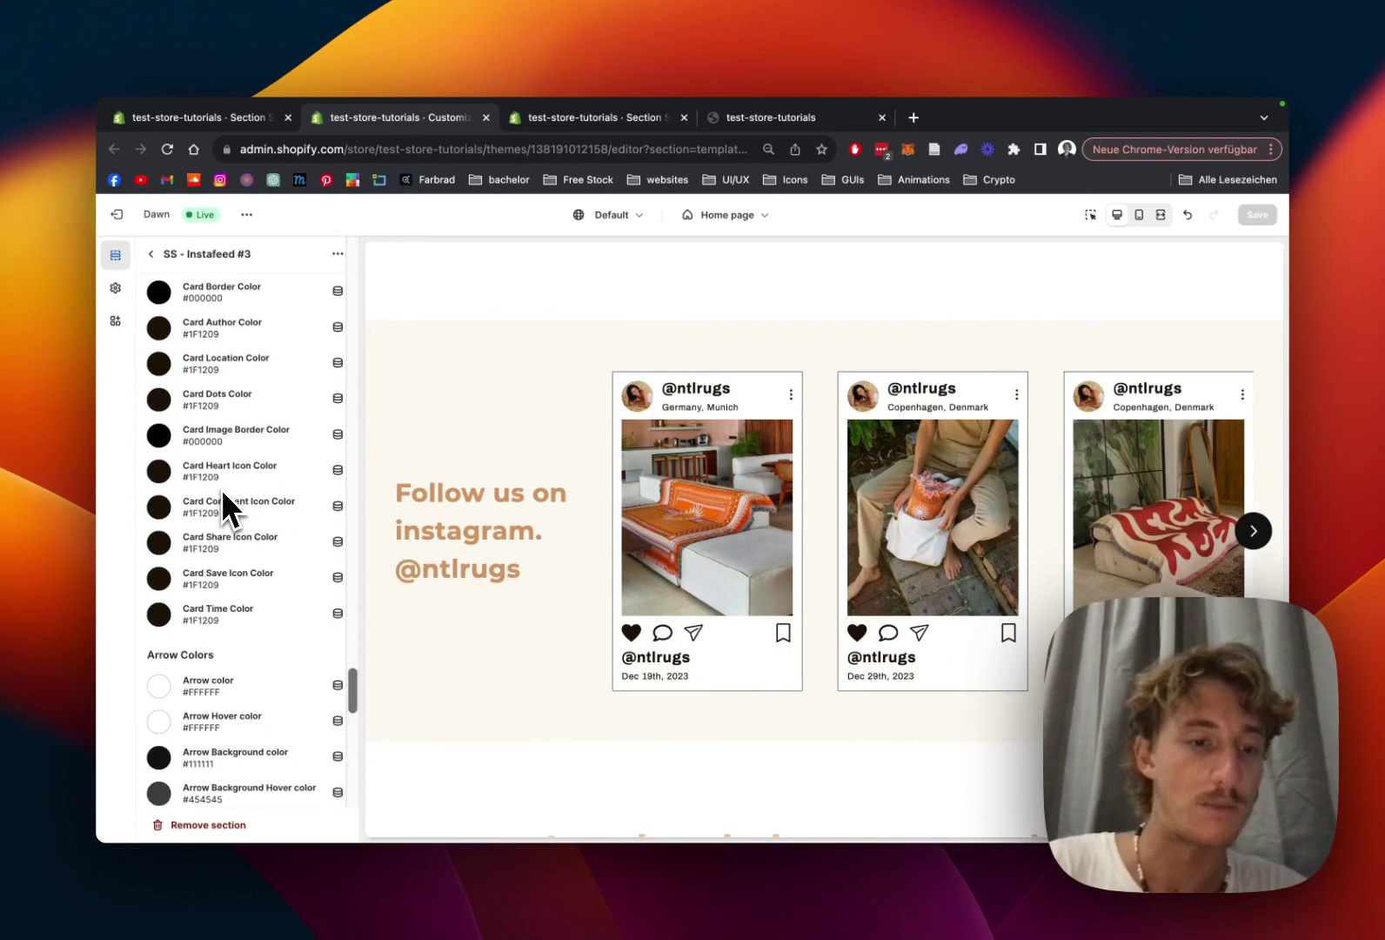
pyautogui.scroll(-5, 221, 489)
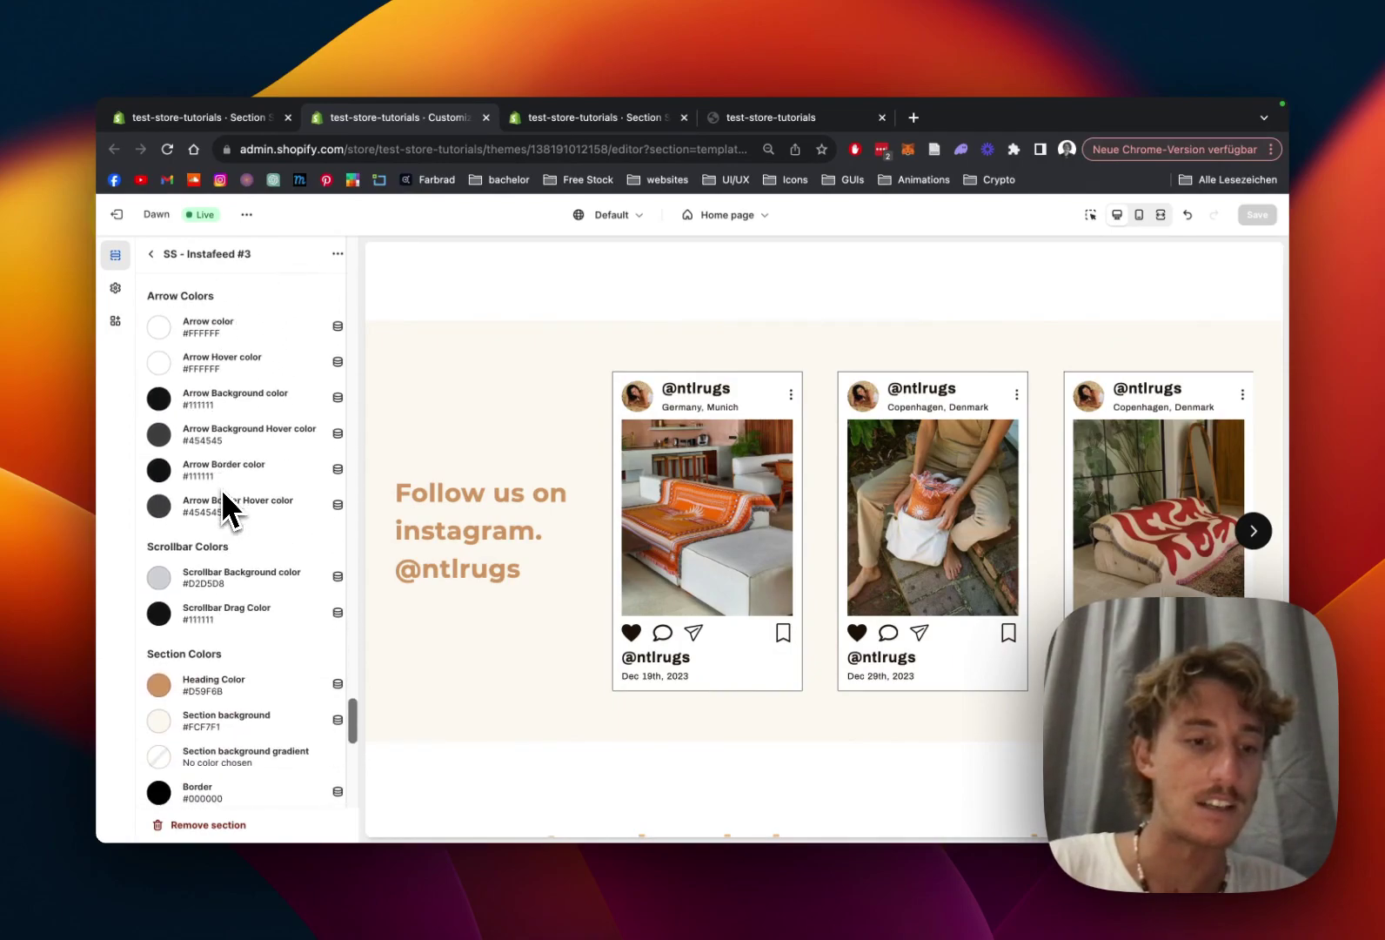
pyautogui.scroll(8, 221, 488)
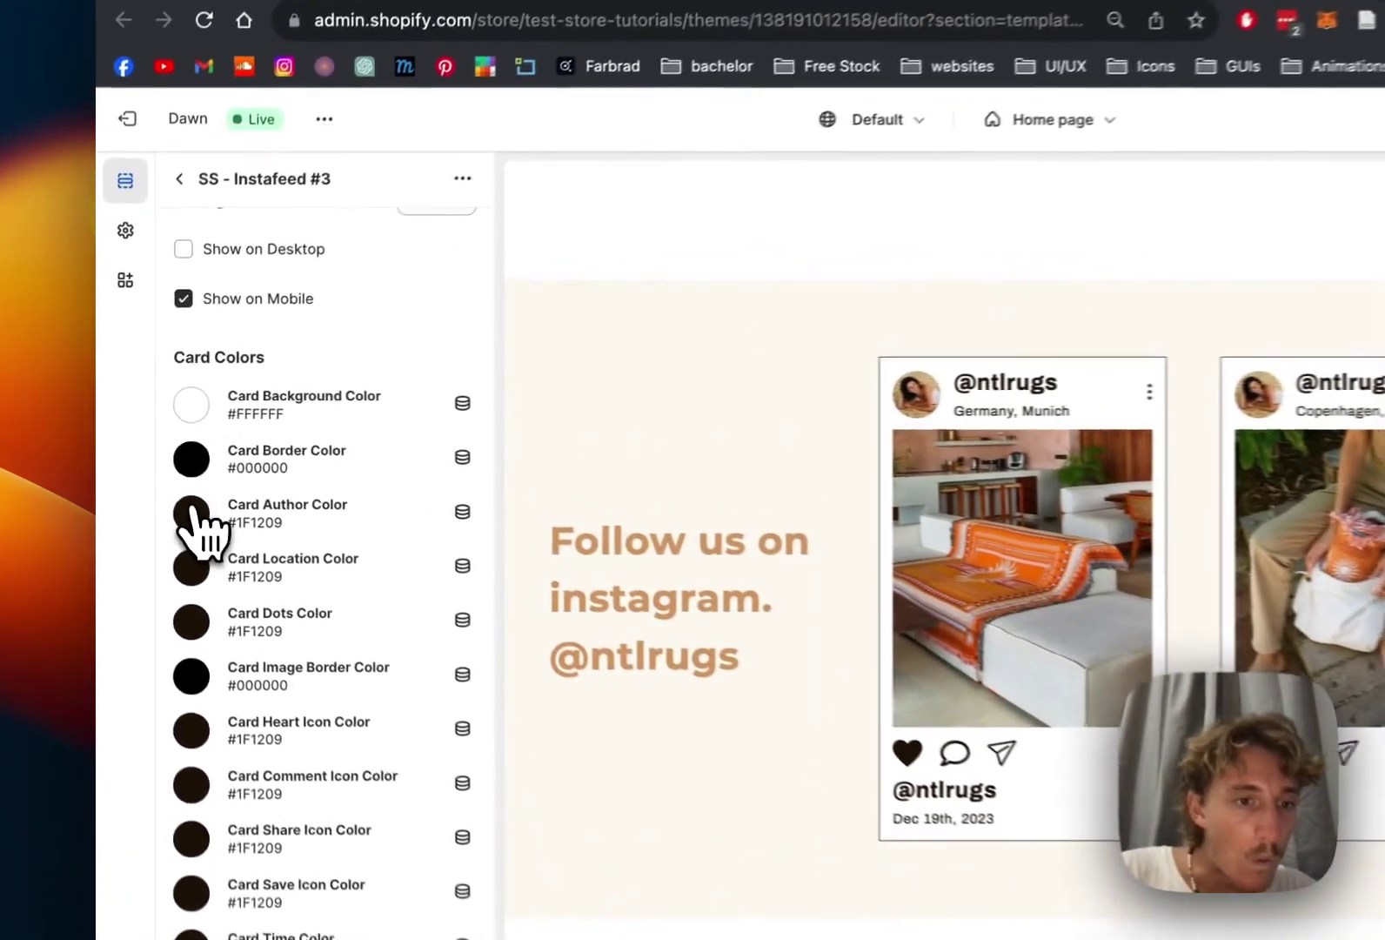
pyautogui.click(193, 515)
pyautogui.click(362, 454)
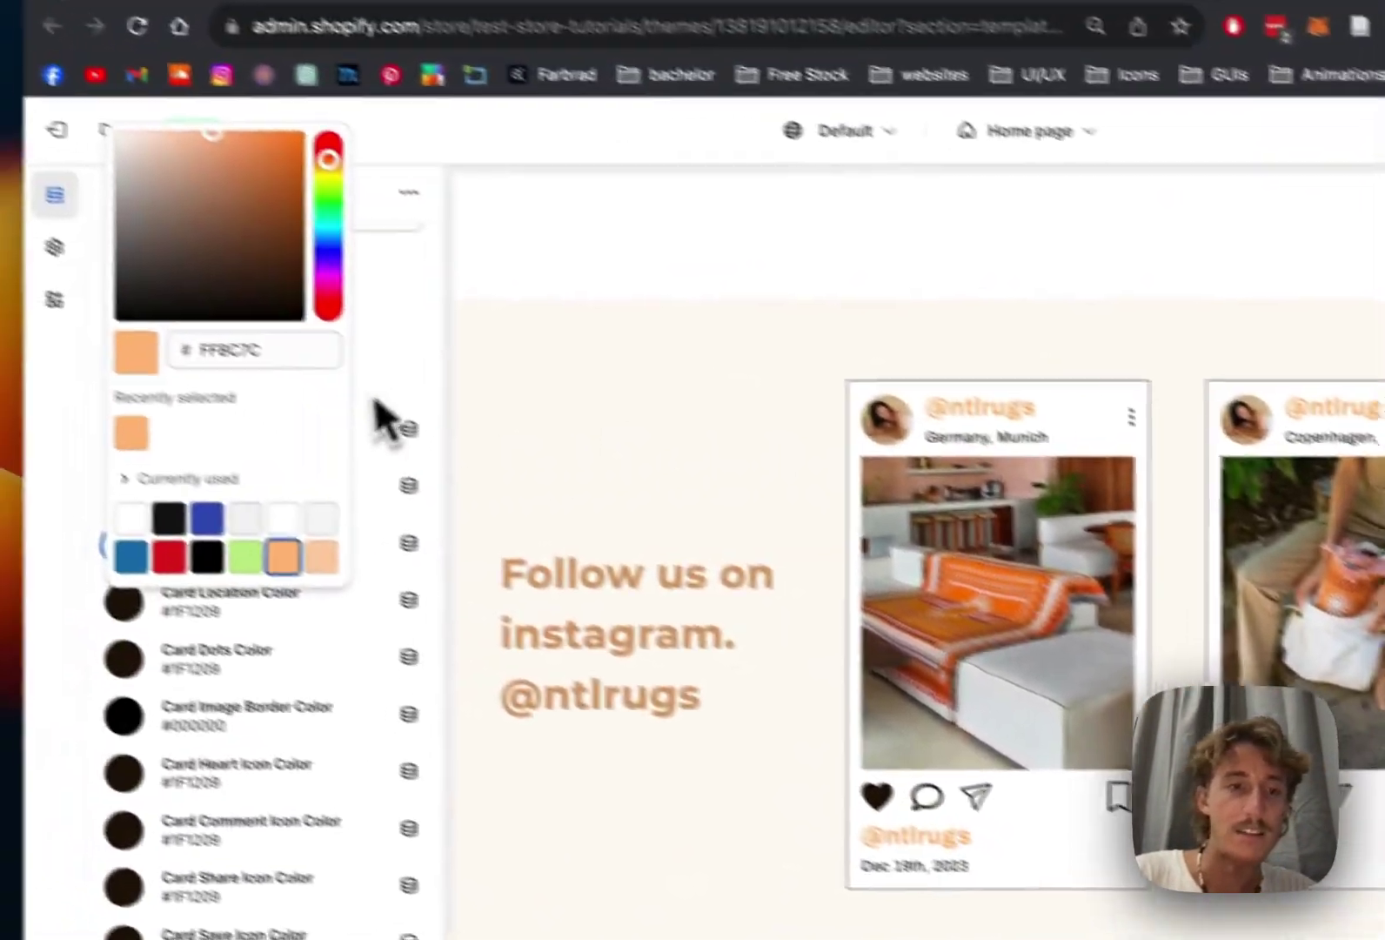
pyautogui.click(132, 292)
pyautogui.click(1248, 244)
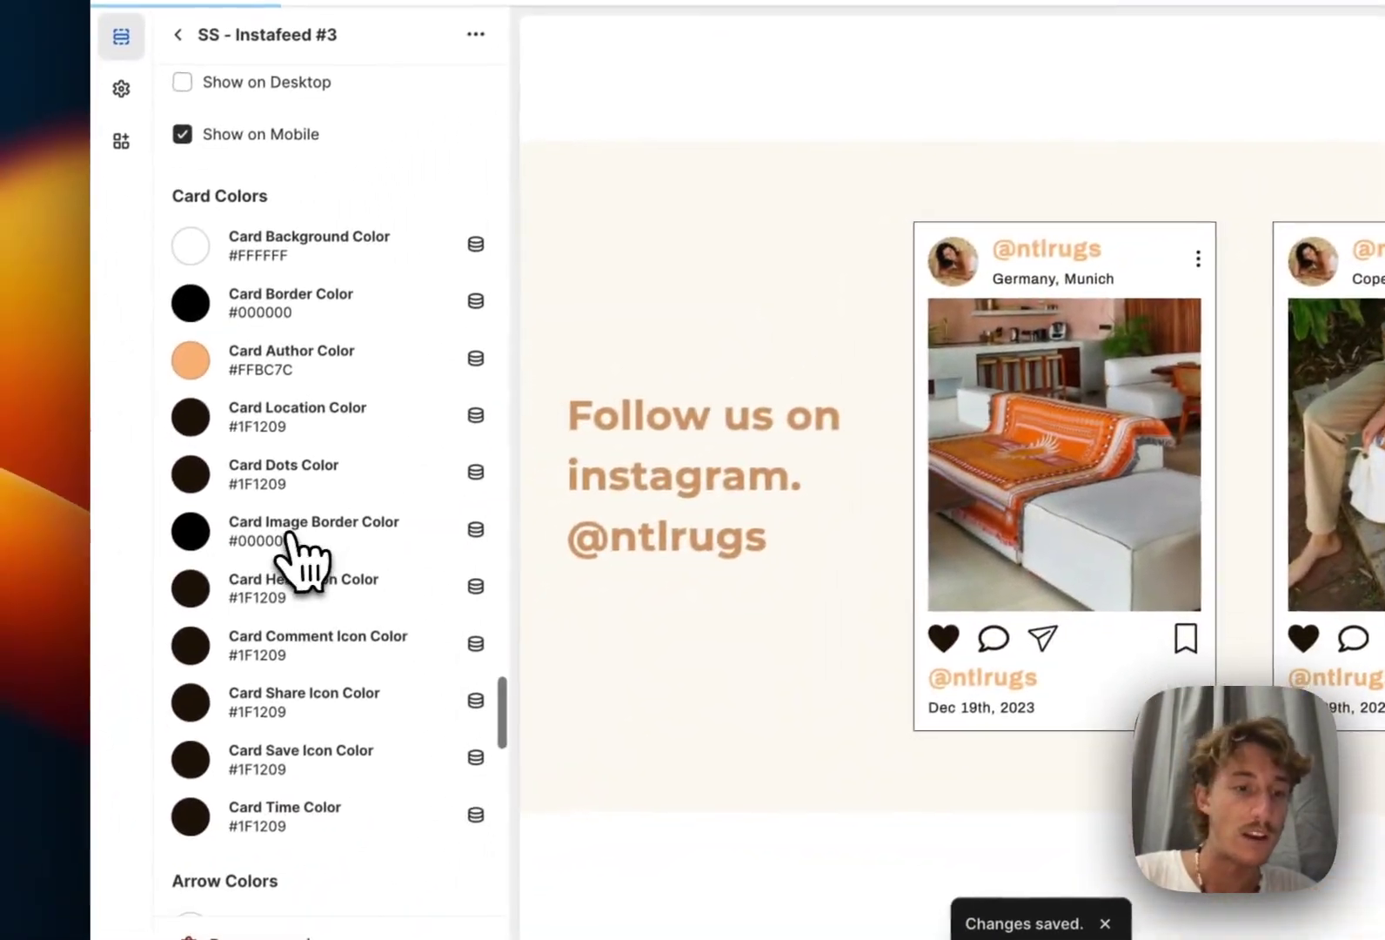
# Step: Set the Card Heart Icon Color to red and save
pyautogui.click(195, 589)
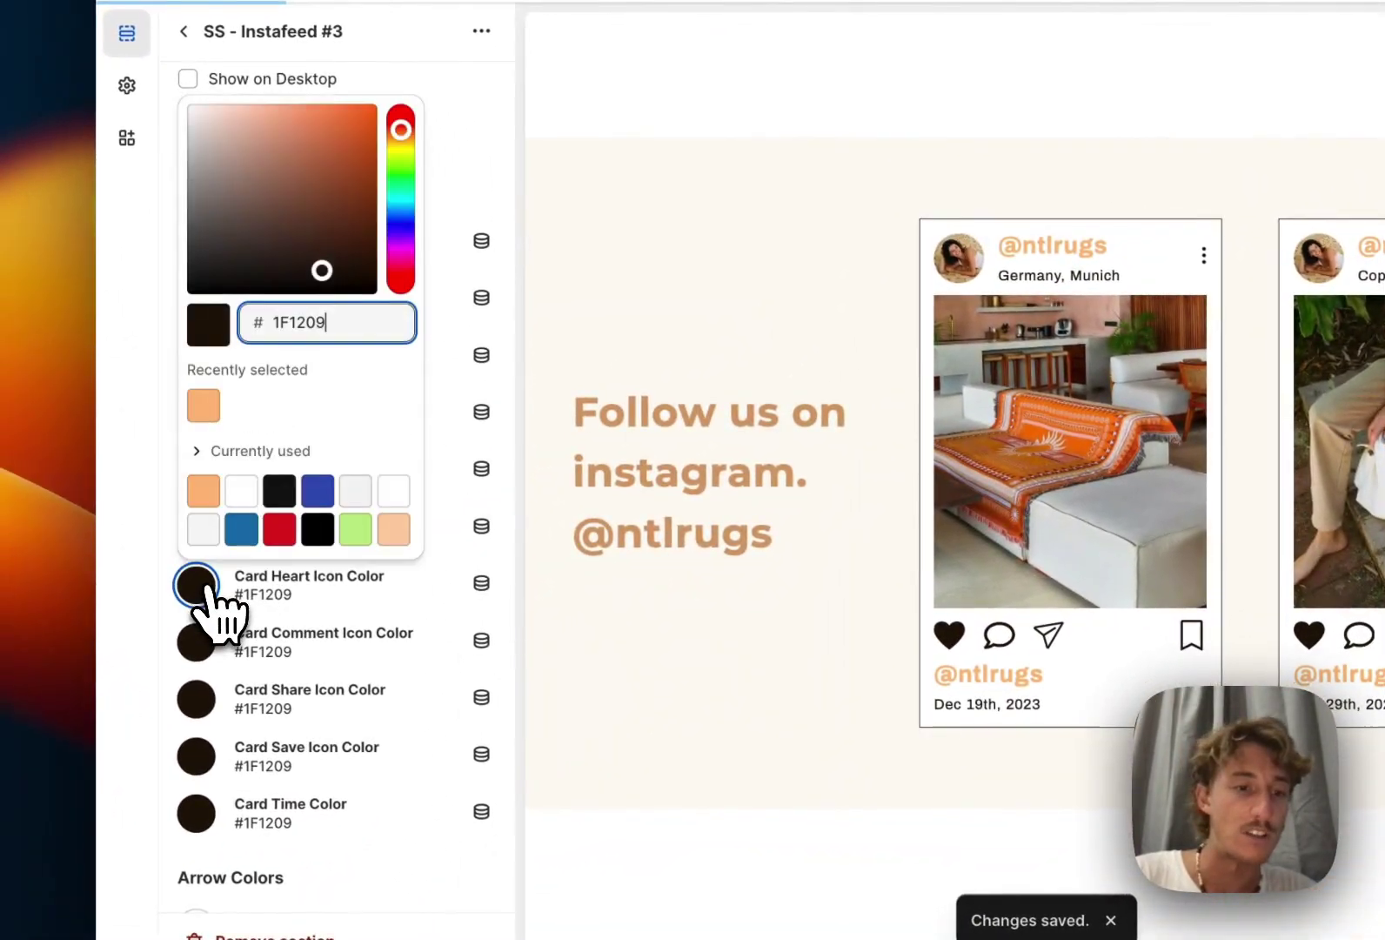
pyautogui.click(282, 537)
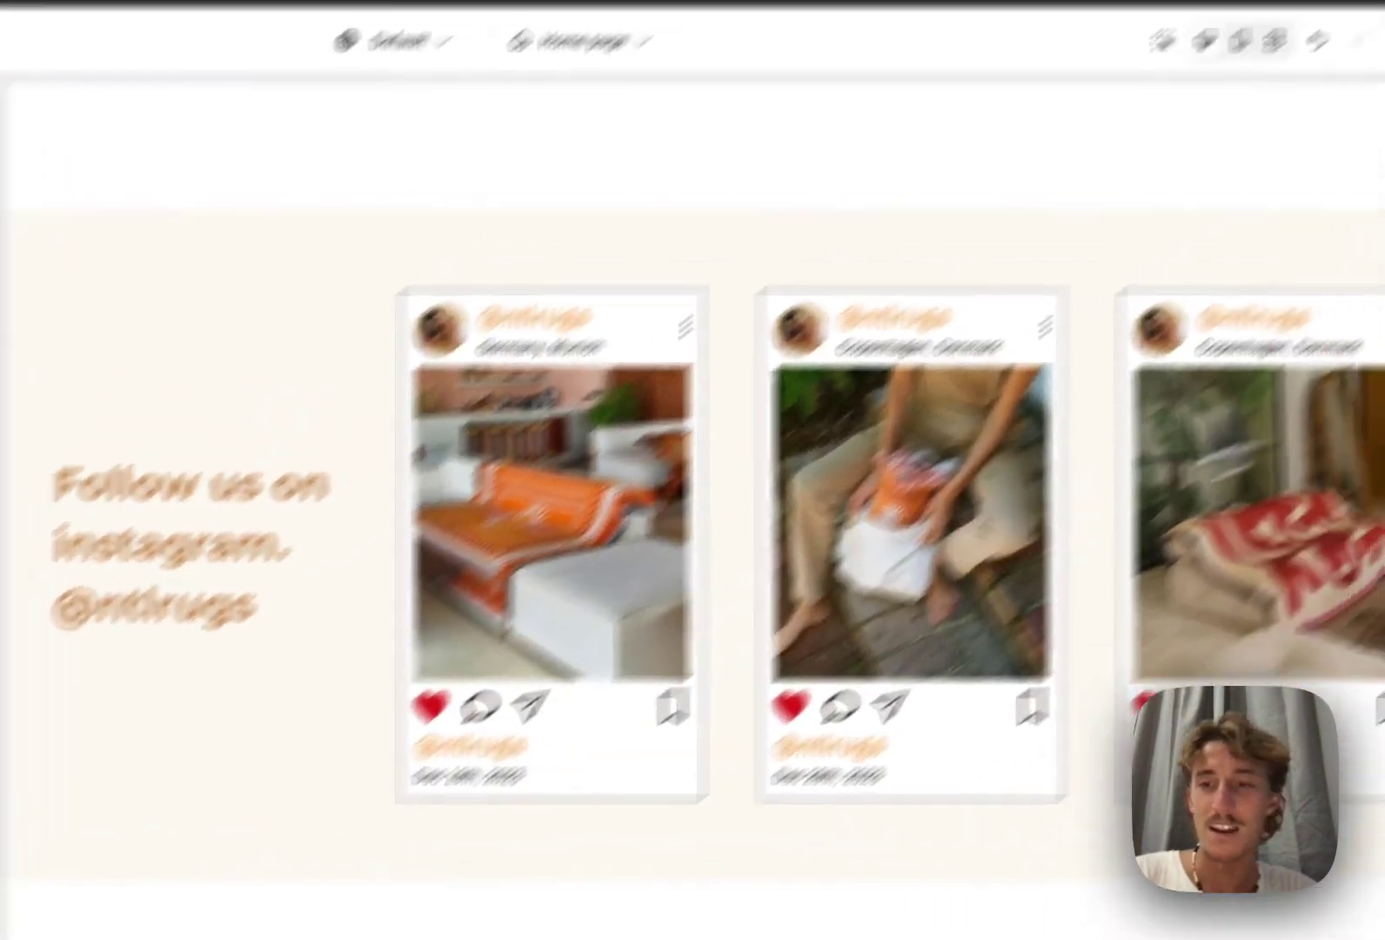
pyautogui.click(1253, 187)
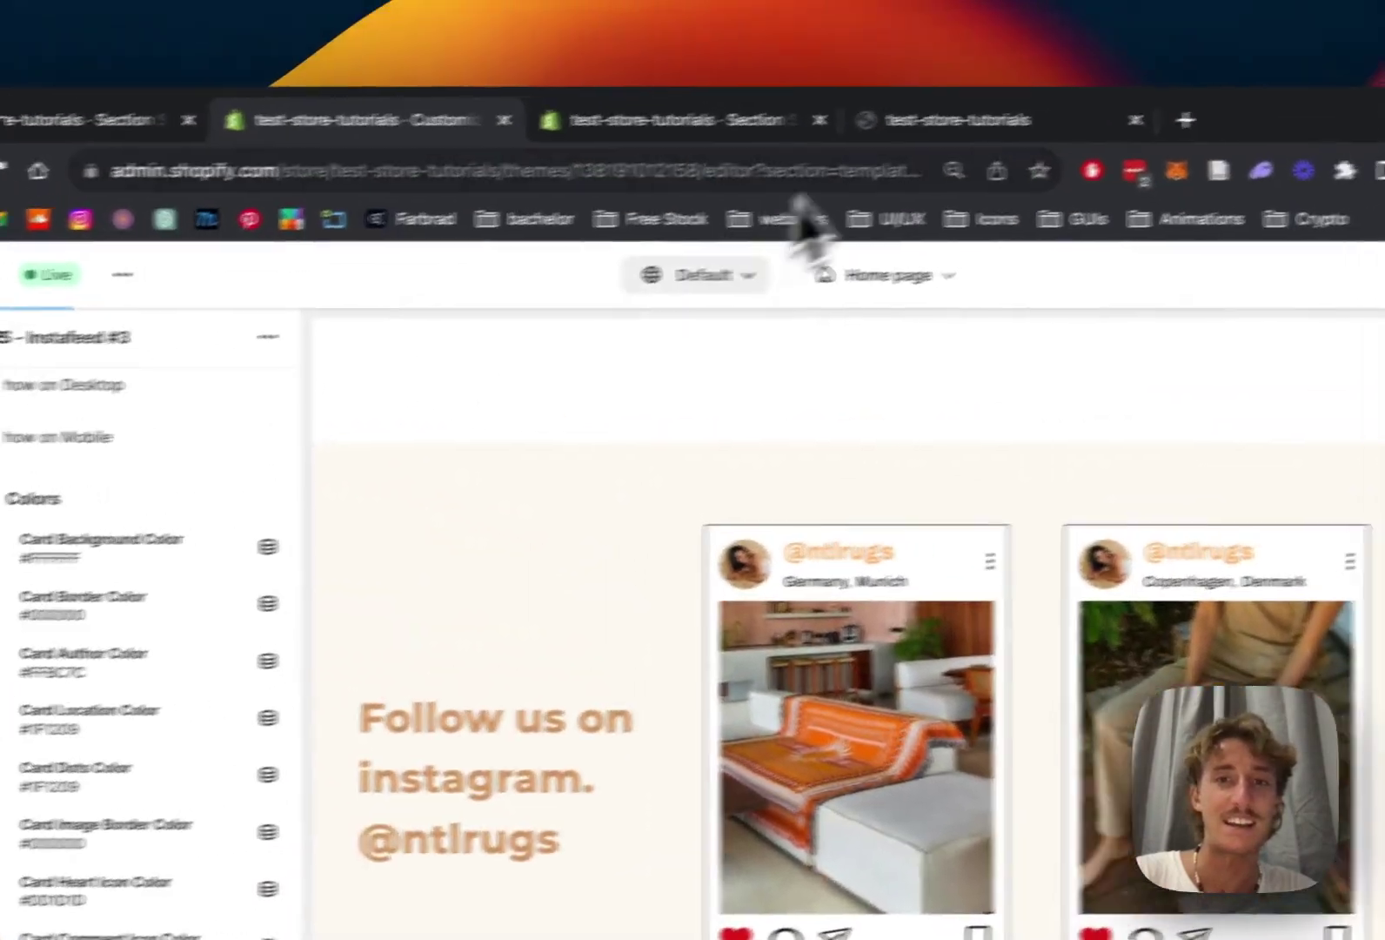
# Step: Reload the live storefront, test the Instafeed carousel arrows, and go back from About us to the homepage
pyautogui.click(905, 122)
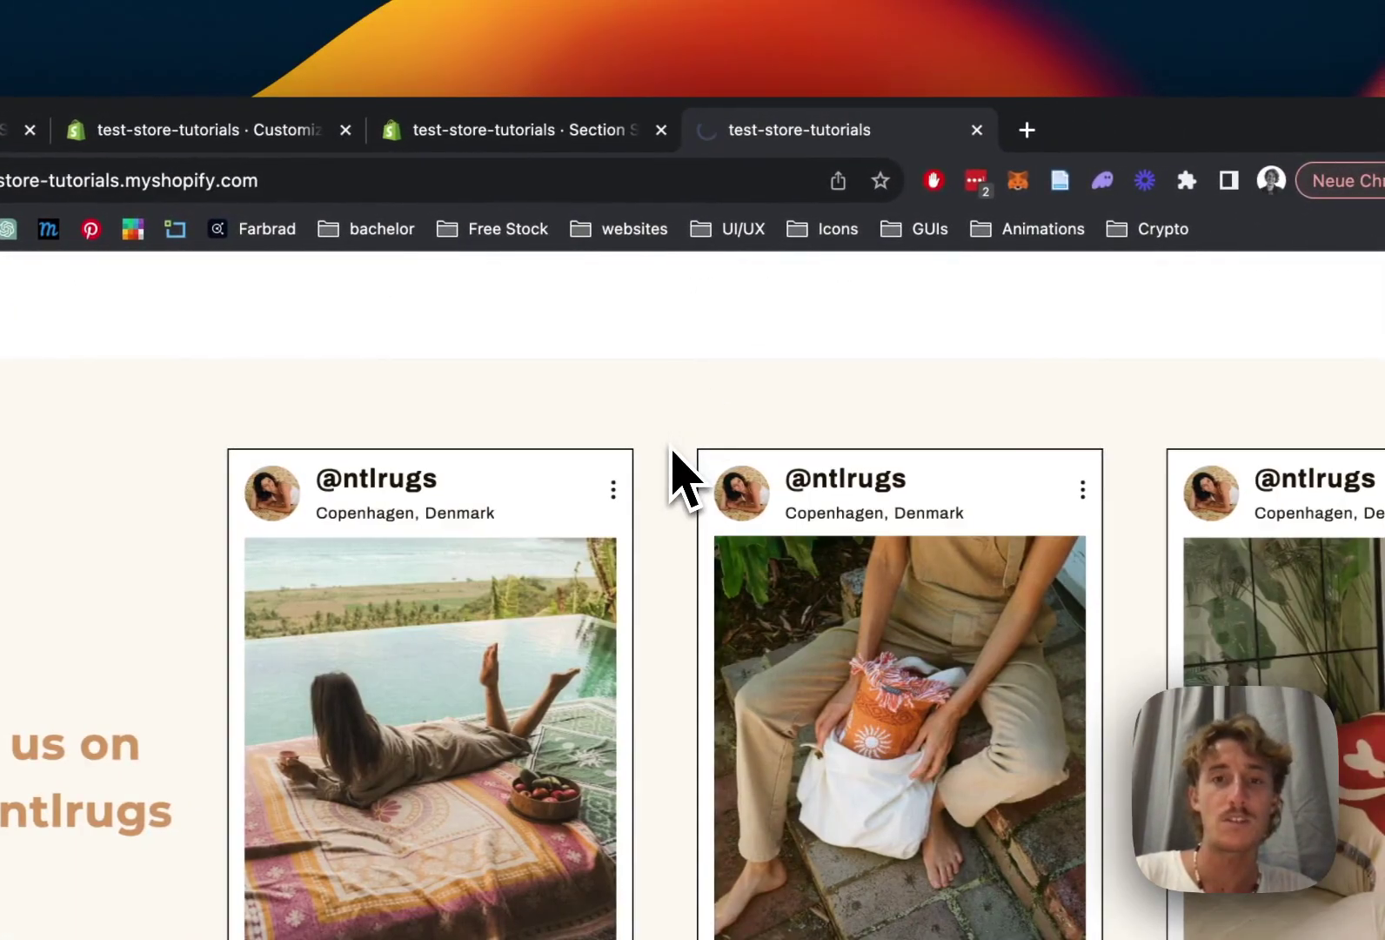
pyautogui.press('super+r')
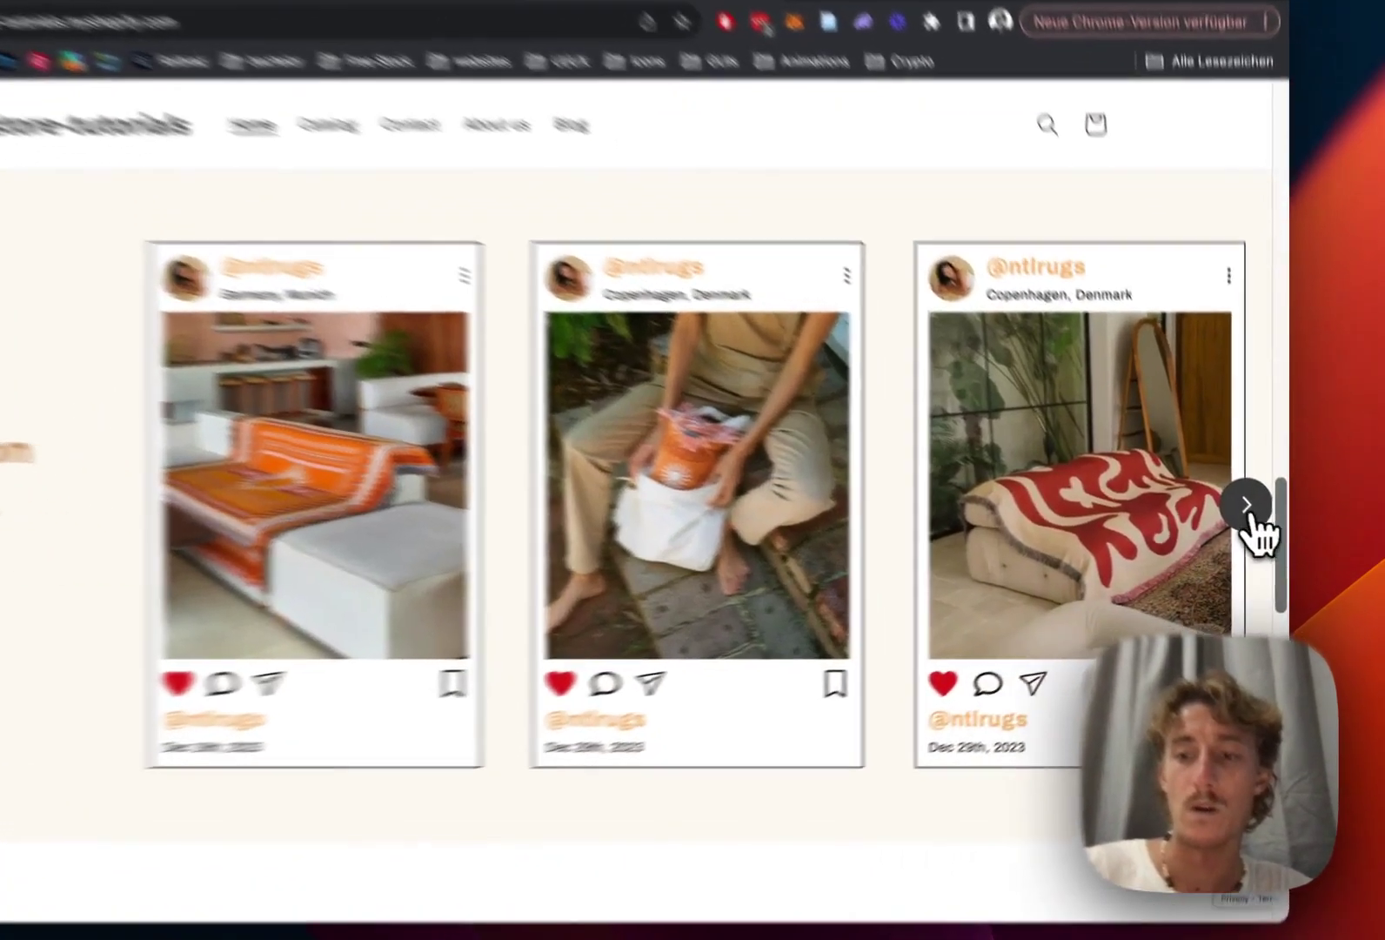
pyautogui.click(1256, 520)
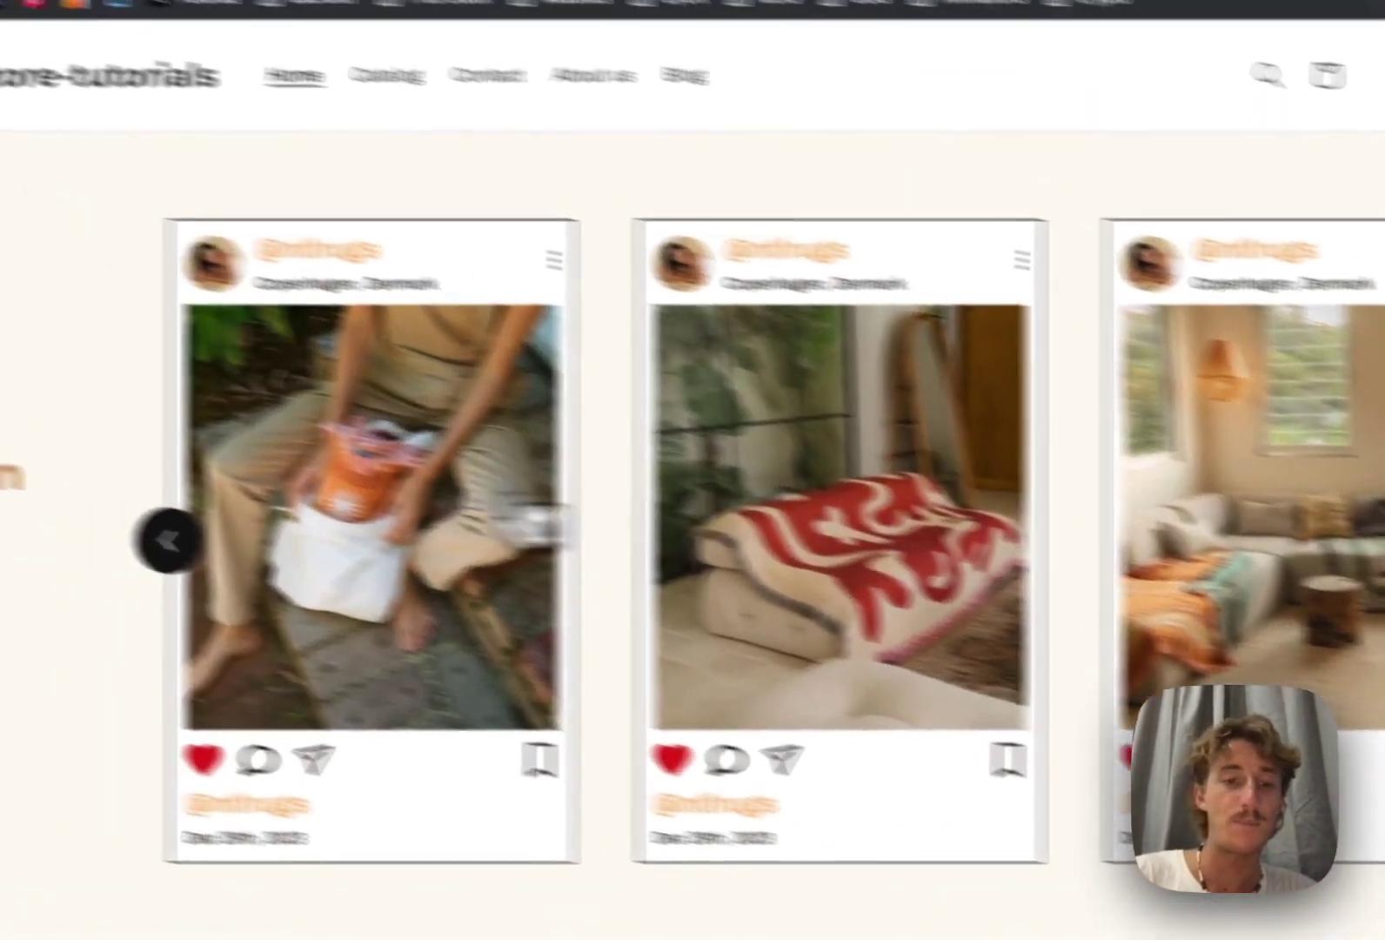
pyautogui.click(406, 520)
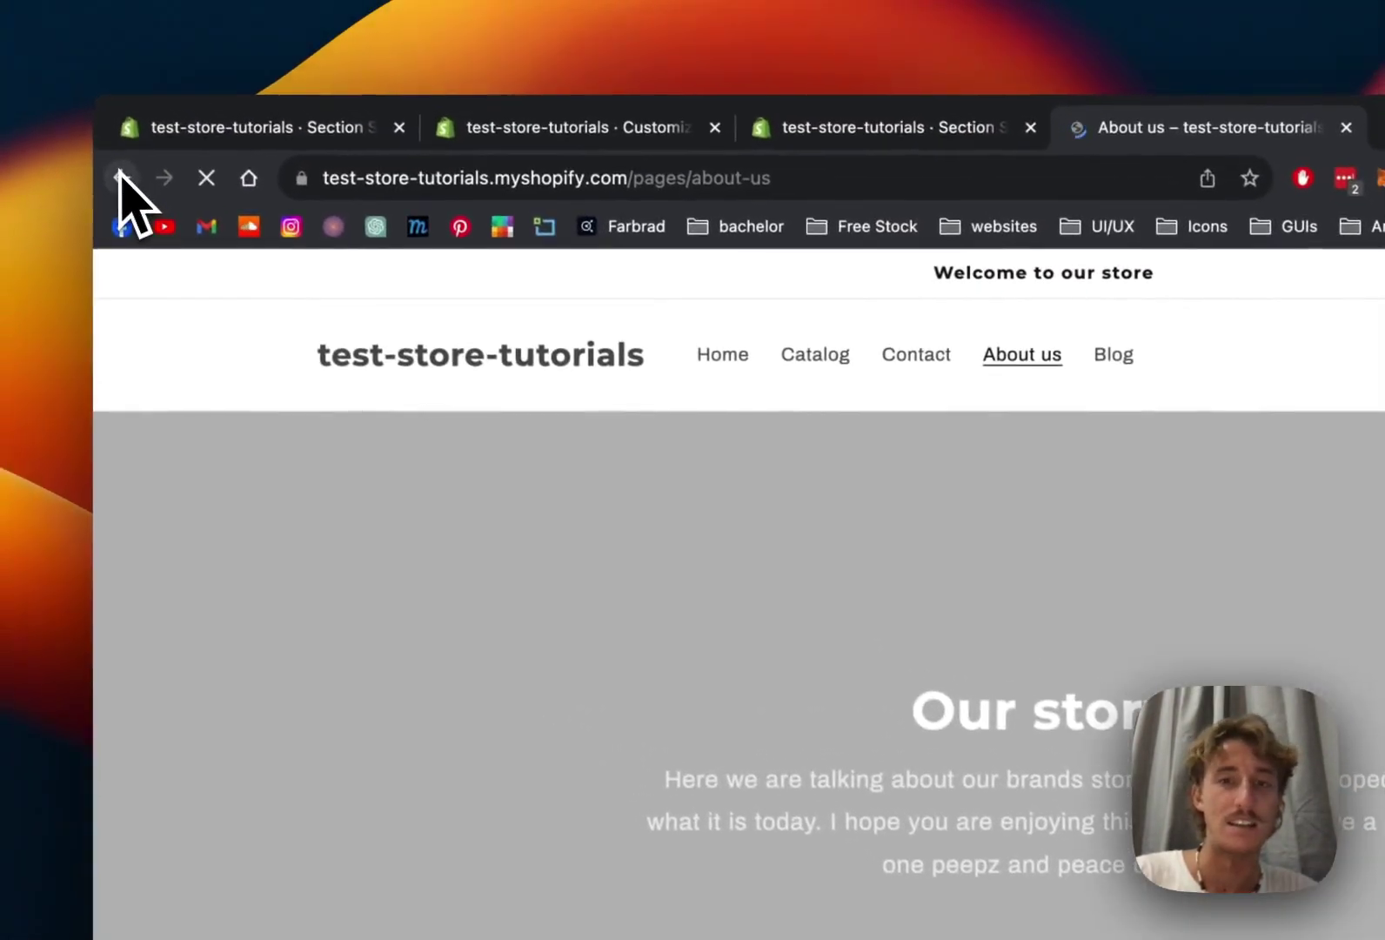
pyautogui.click(122, 180)
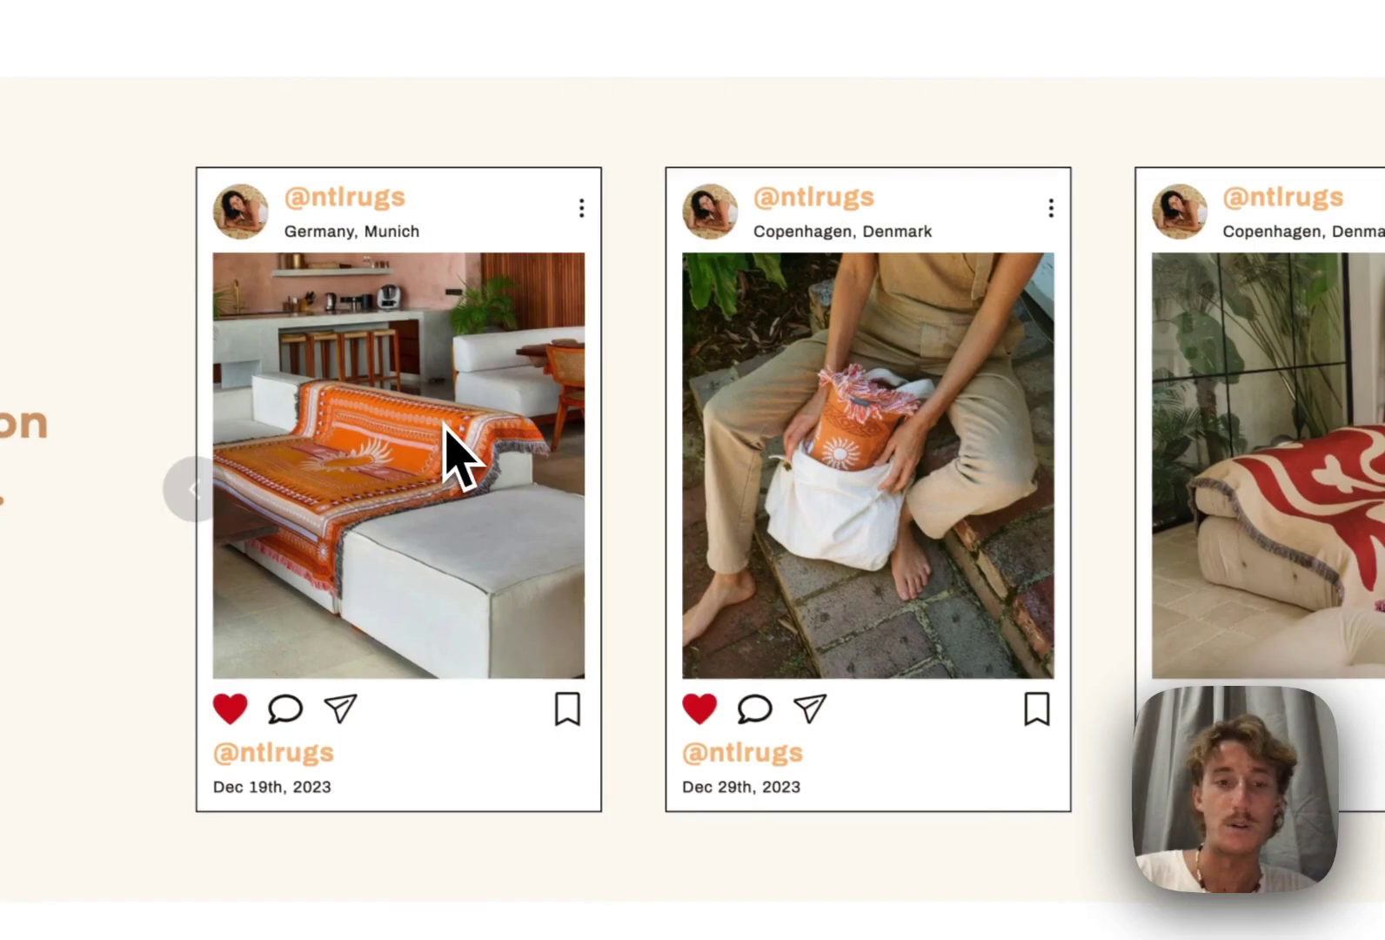